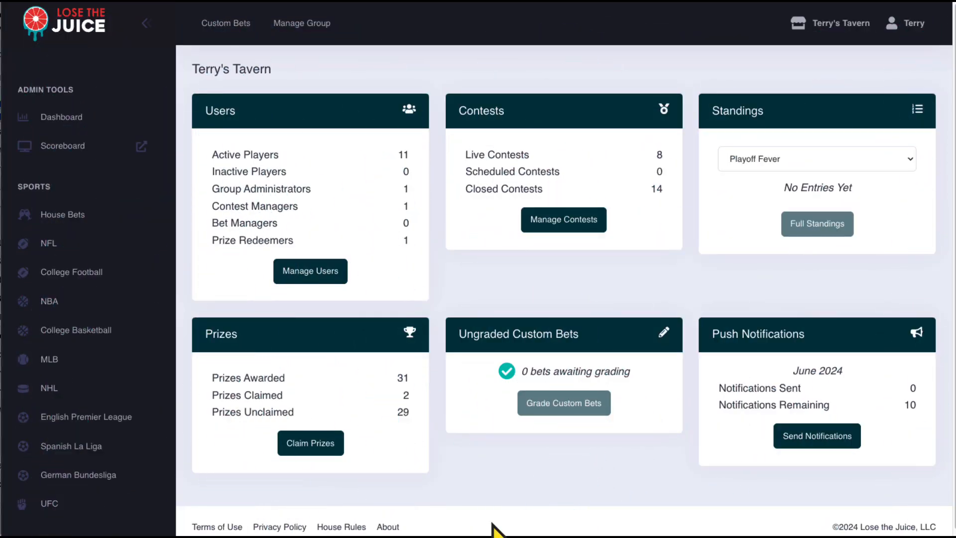
left_click(910, 30)
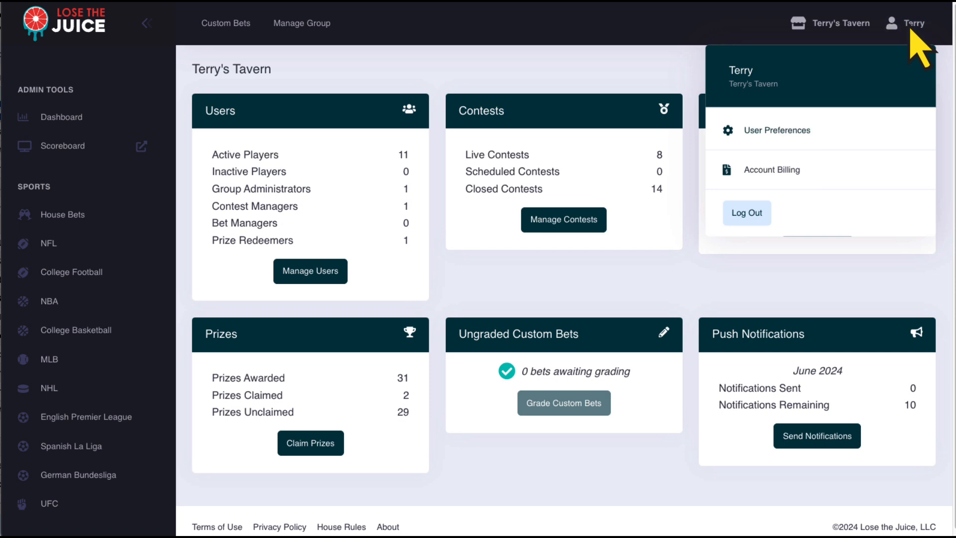
left_click(770, 170)
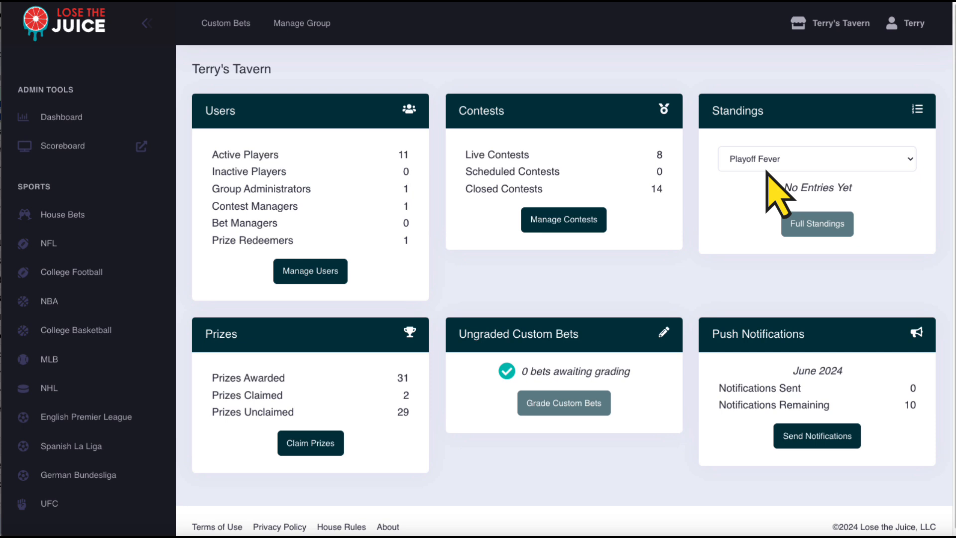
- Open the custom bets management page, filter the events to NHL, and reset the filter to all leagues
left_click(226, 29)
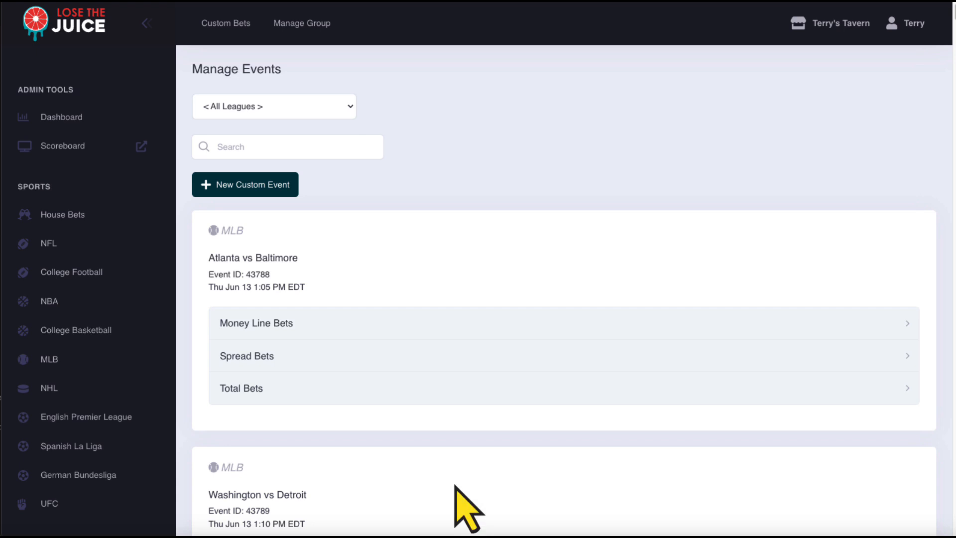
left_click(348, 106)
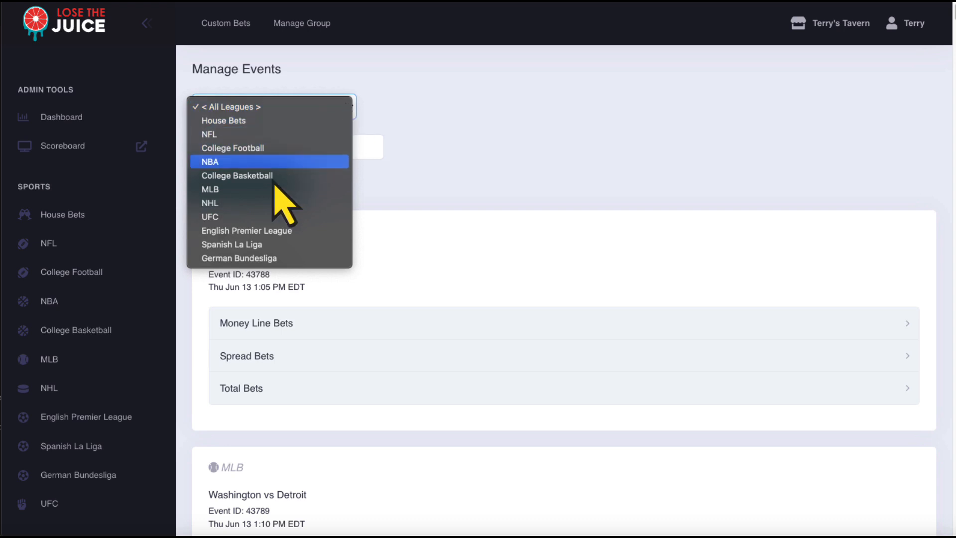
left_click(252, 203)
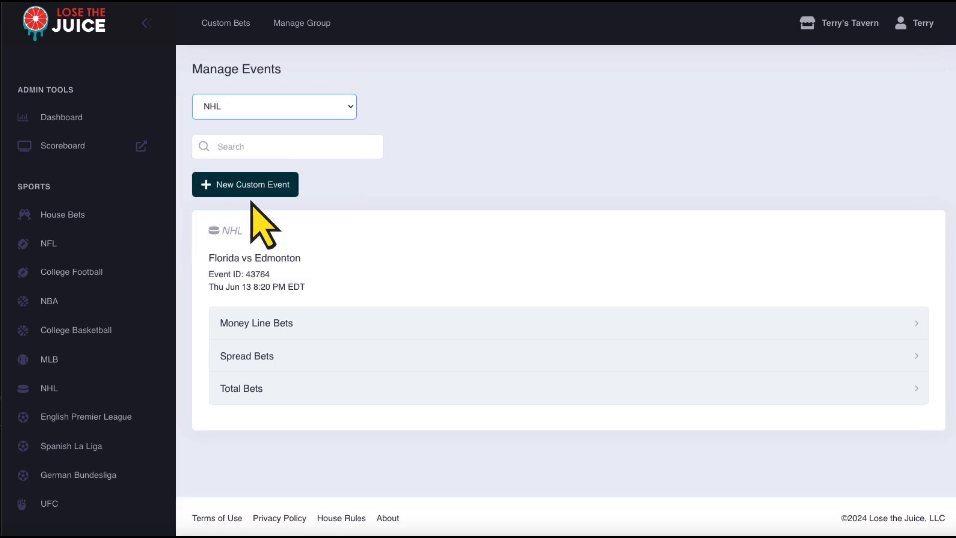
left_click(348, 111)
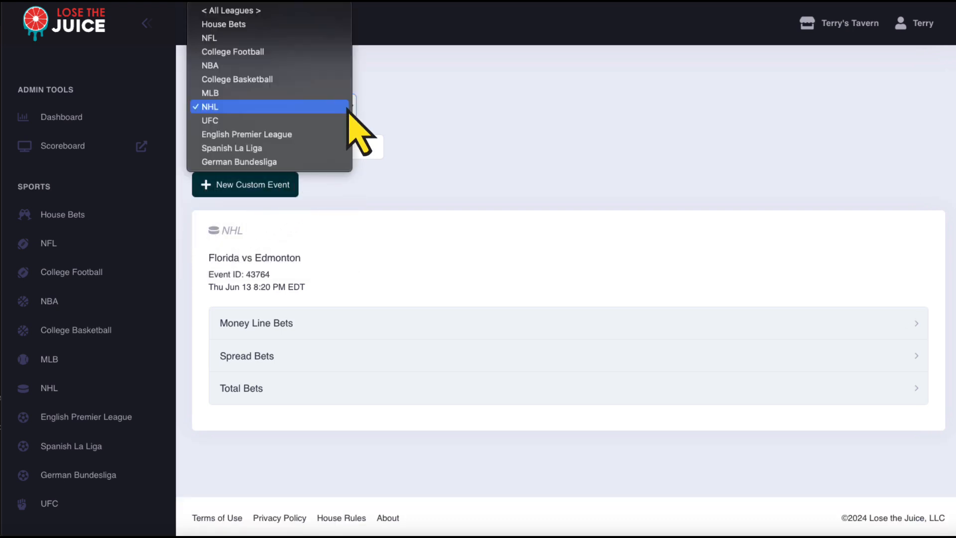
left_click(294, 10)
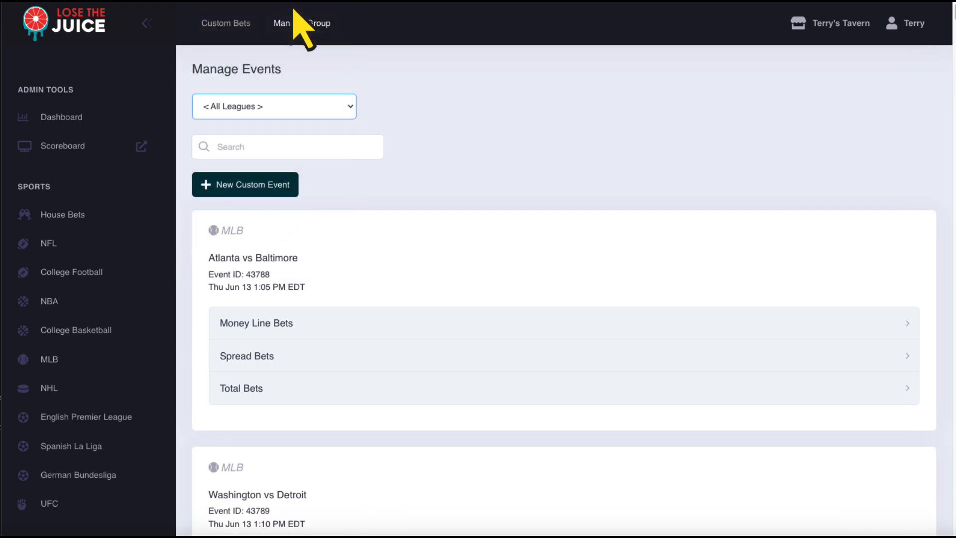
- Search the events for "colorado" and clear the search
left_click(266, 145)
type("colorado")
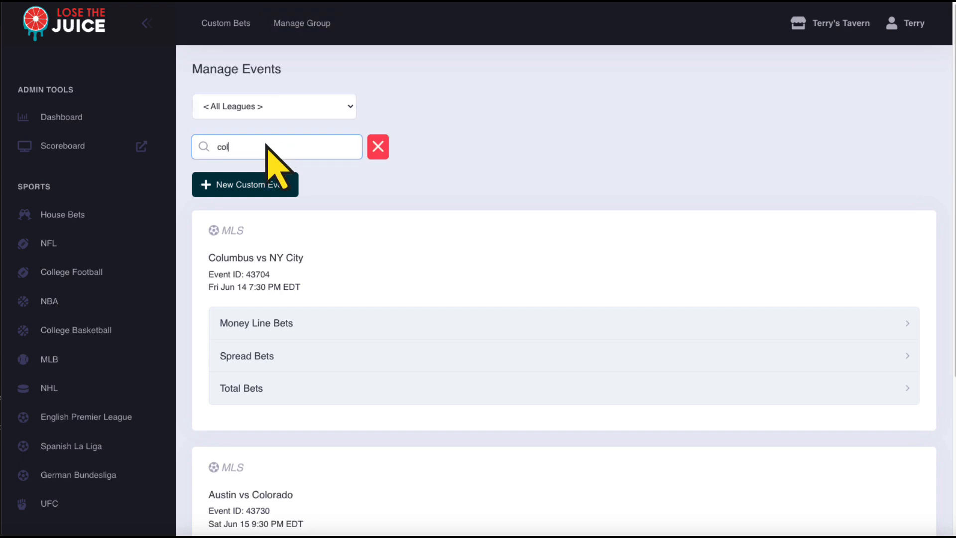
left_click(378, 147)
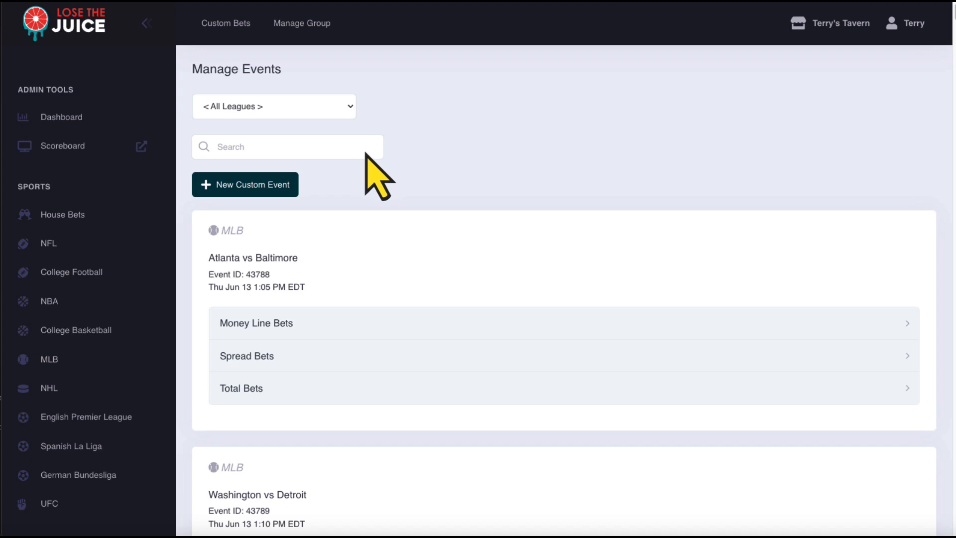
- Start a new custom event and name it "Denver Rec Kickball"
left_click(246, 191)
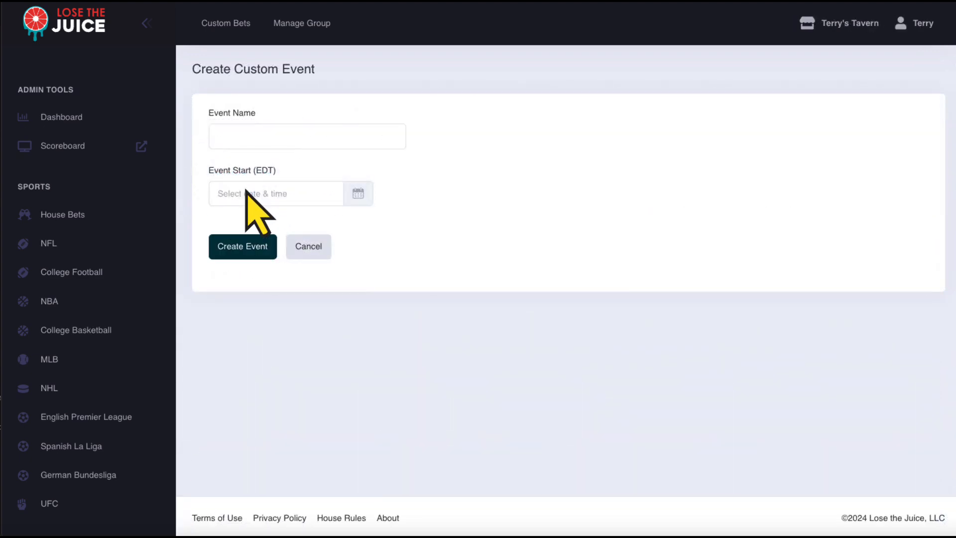
left_click(238, 136)
type("Denver Rec Kickball")
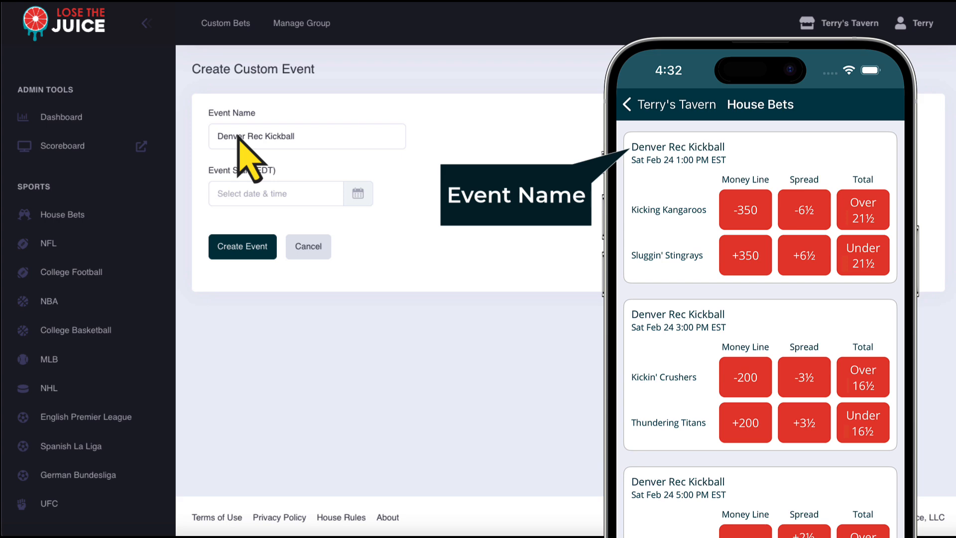
- Set the event start to 06/15/2024 3:00 PM and create the event
left_click(358, 195)
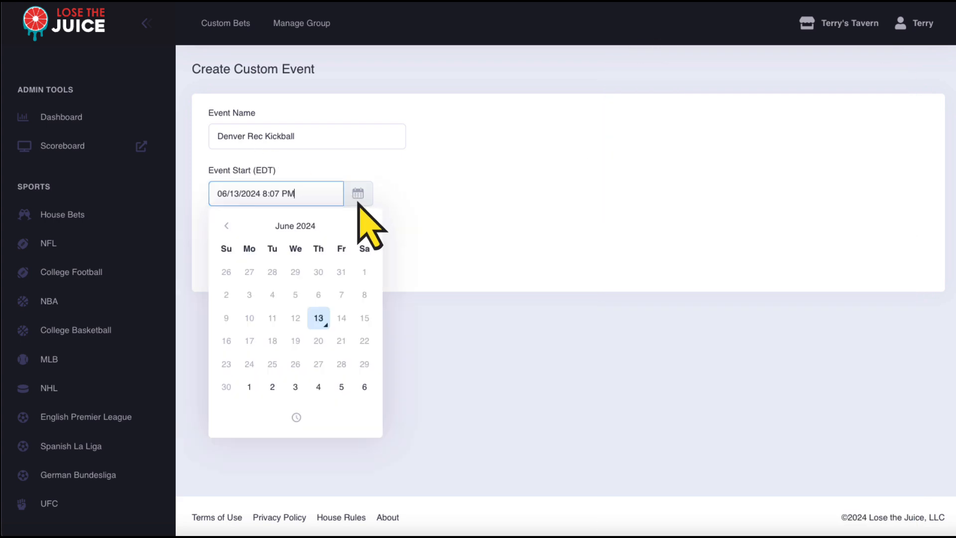
left_click(364, 319)
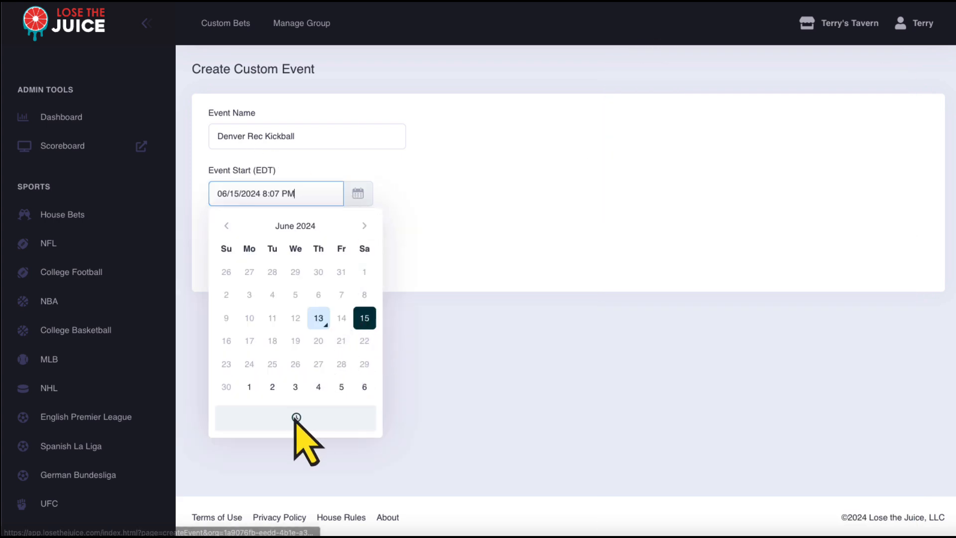
left_click(296, 418)
left_click(242, 285)
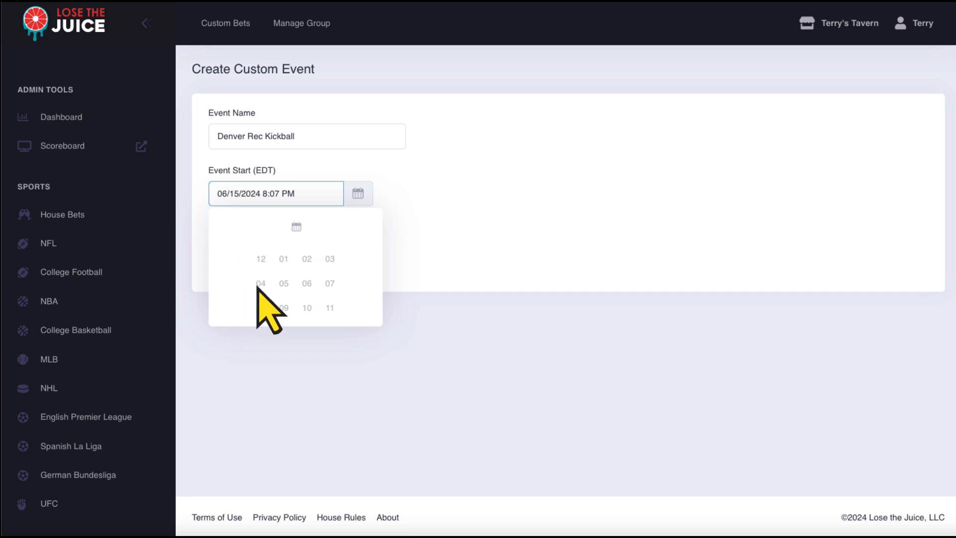
left_click(328, 260)
left_click(302, 285)
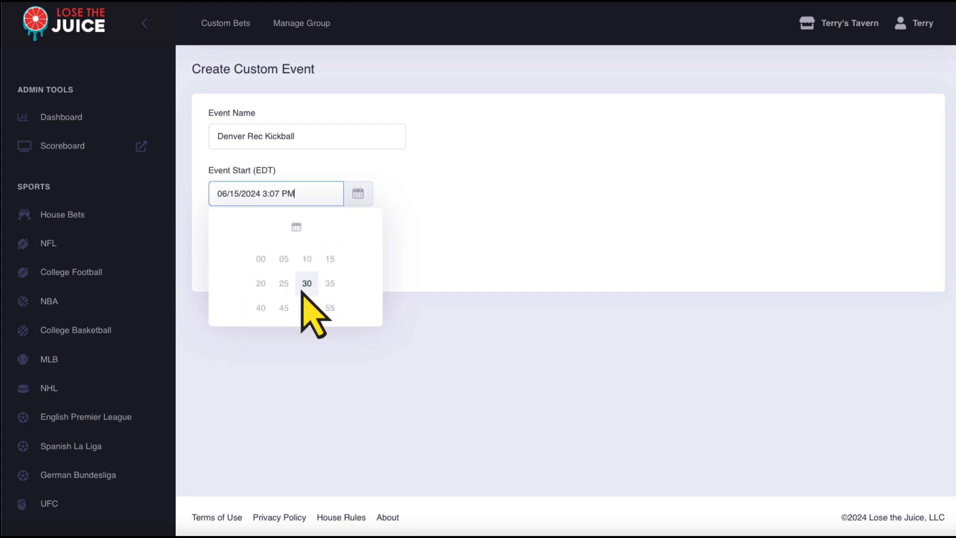
left_click(260, 259)
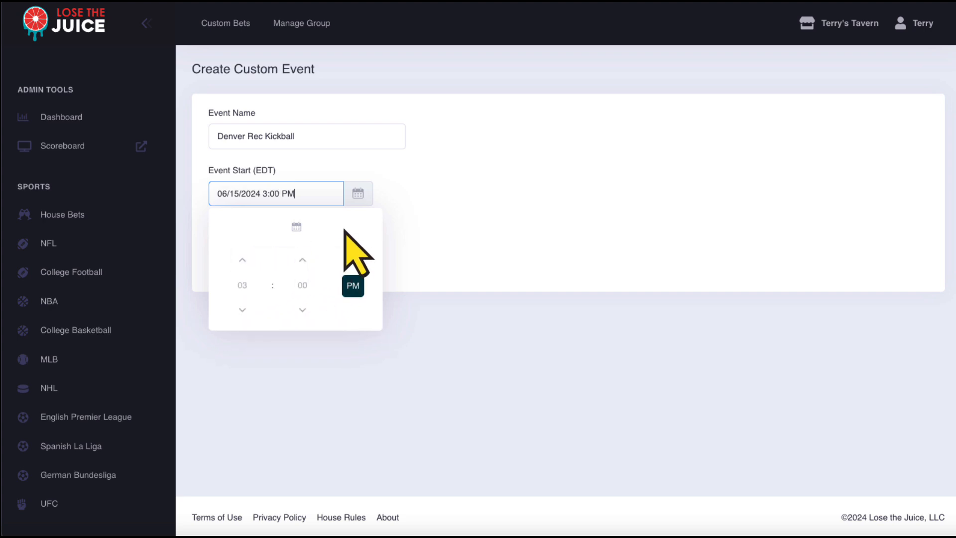
left_click(411, 202)
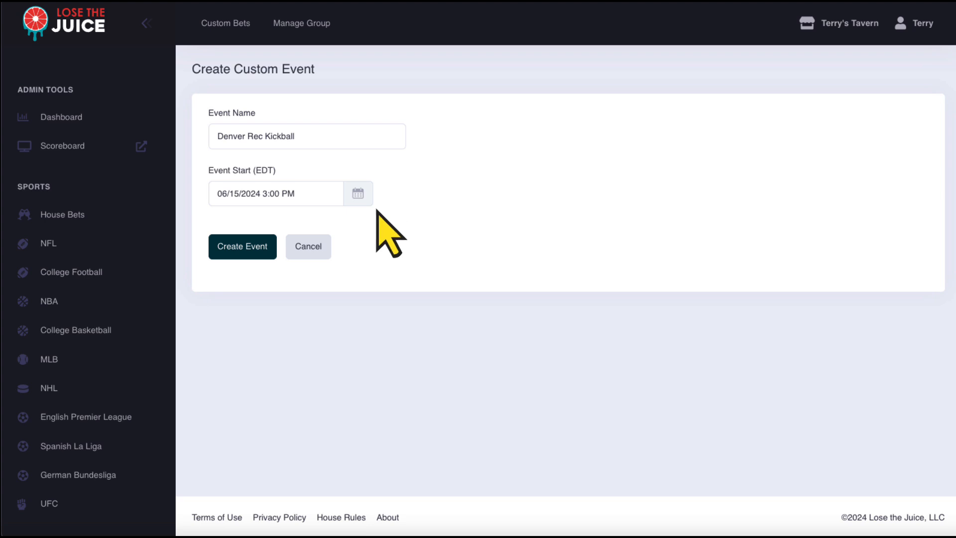
left_click(239, 250)
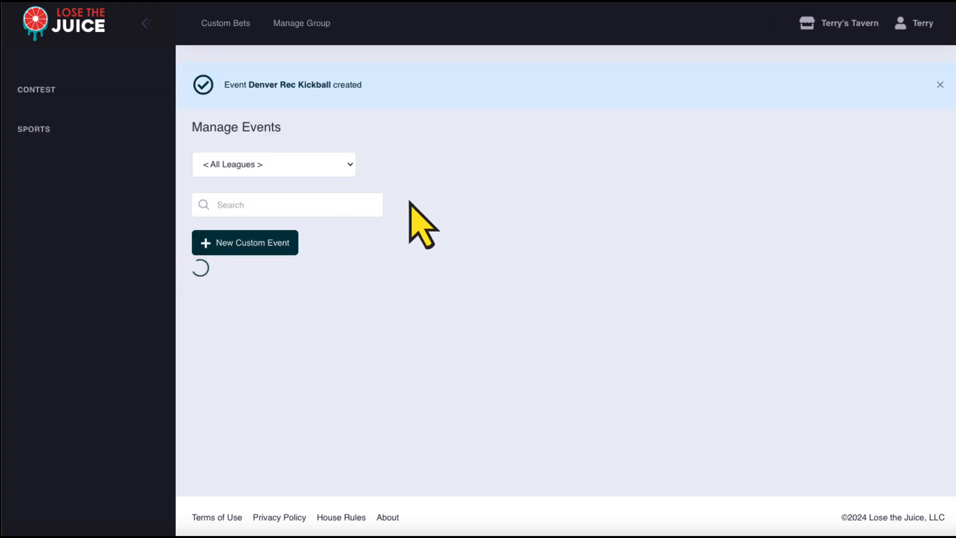
- Filter the events to House Bets and expand the money line bets of the Denver Rec Kickball event
left_click(351, 169)
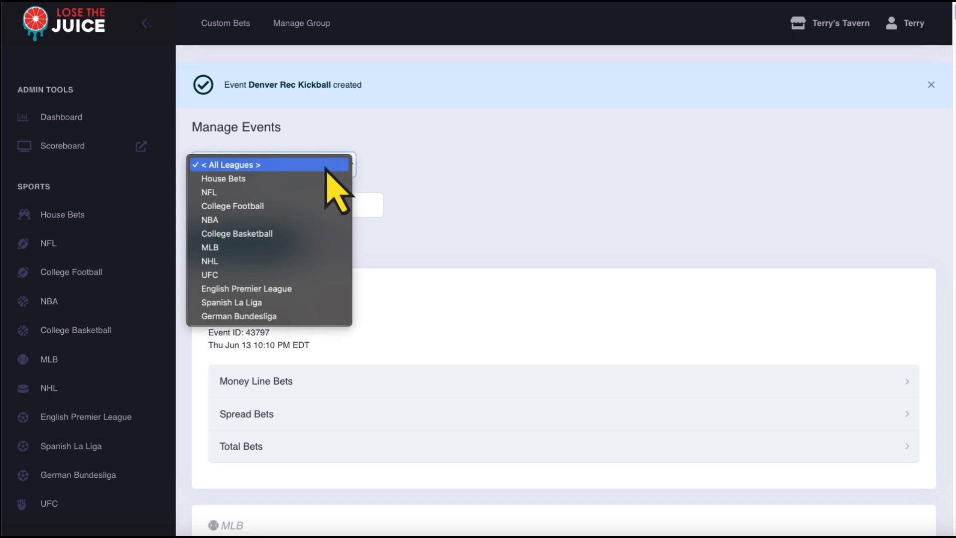
left_click(288, 179)
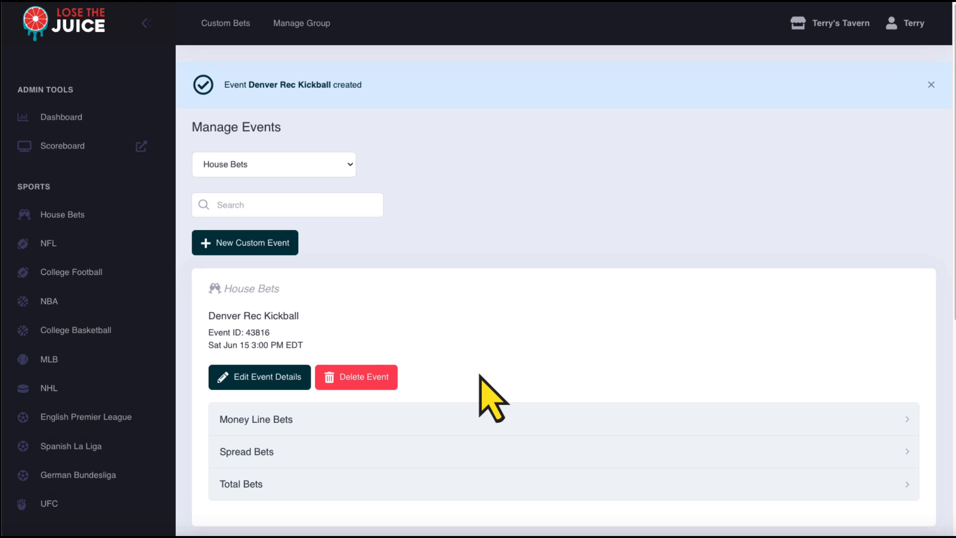
left_click(904, 421)
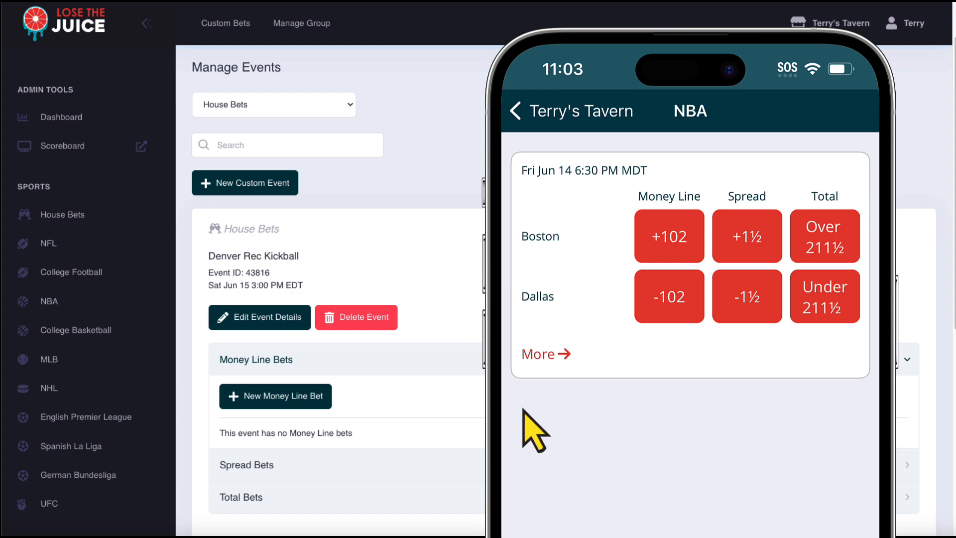
- View all bets for the NBA game Boston vs Dallas in the mobile app and show the Team Totals category
left_click(542, 354)
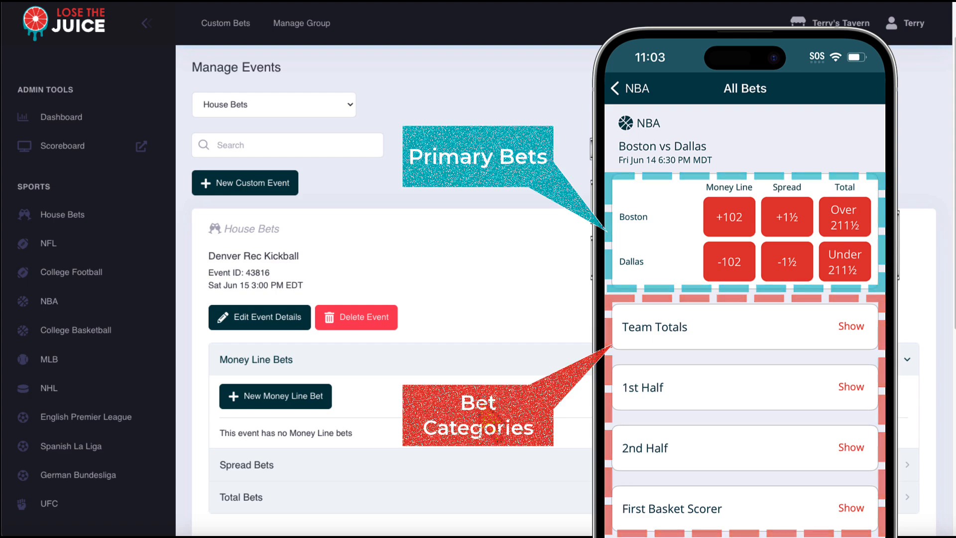
left_click(849, 327)
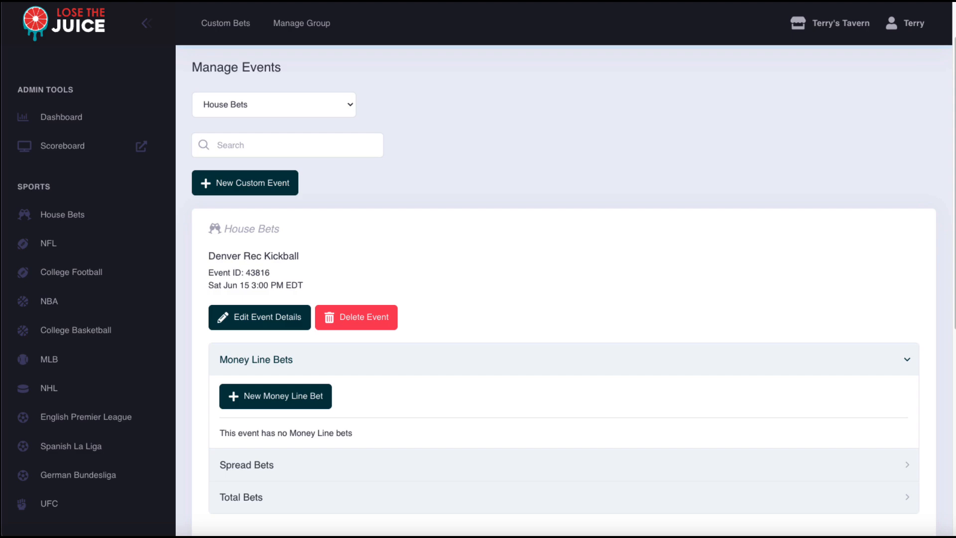
- Start a new money line bet for the Denver Rec Kickball event and go to its sides and odds
left_click(304, 395)
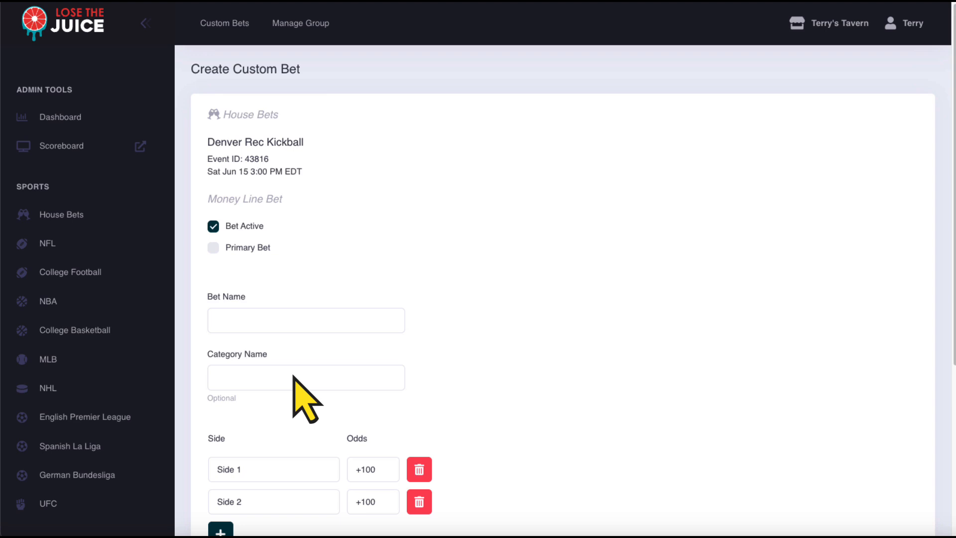
scroll(306, 398, "down", 5)
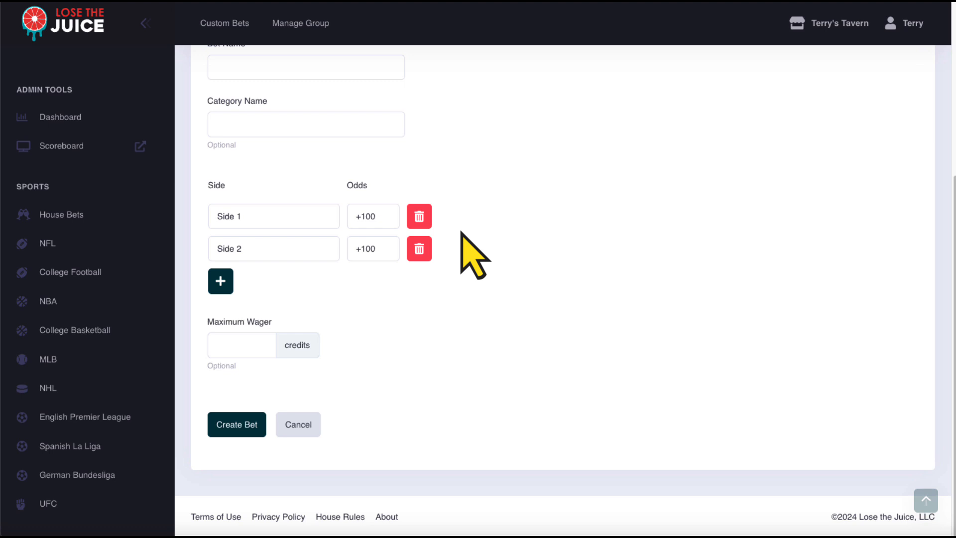
- Try adding a third and fourth side to the money line bet, and remove both extra sides
left_click(219, 289)
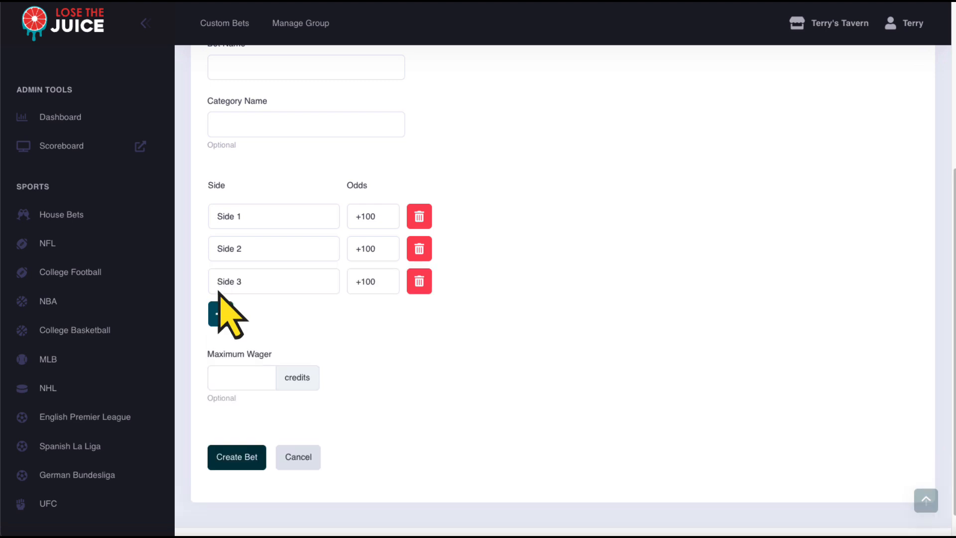
left_click(219, 314)
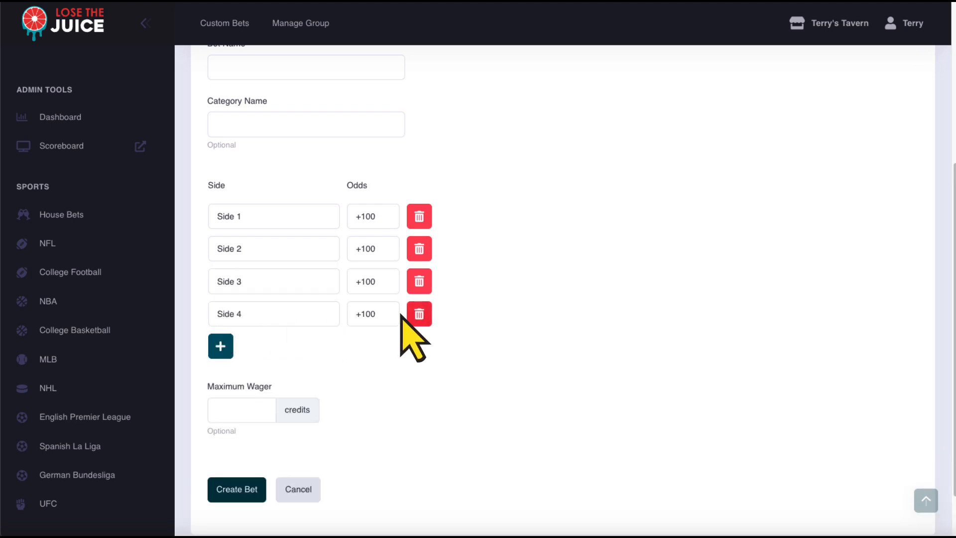
left_click(419, 315)
left_click(419, 284)
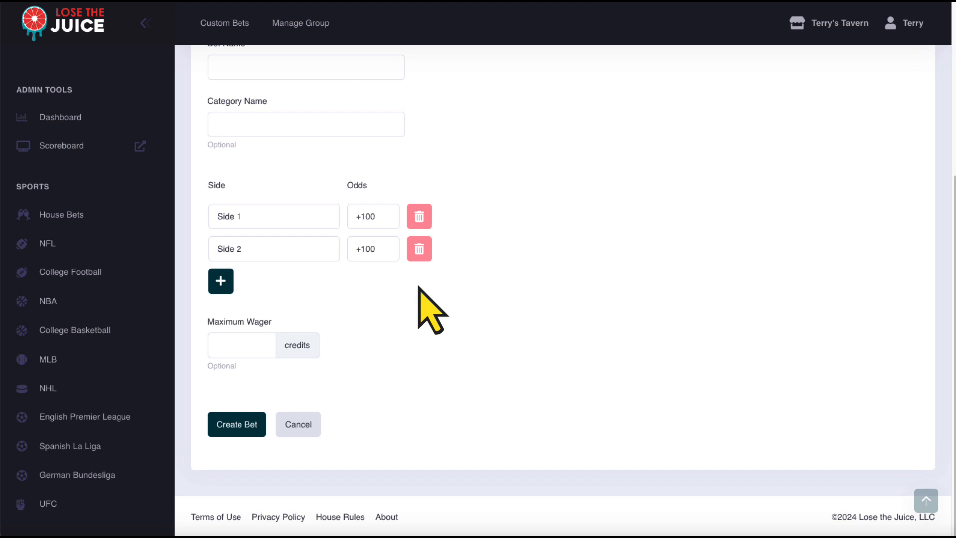
- Add a third side to the money line bet and name it "Draw"
left_click(220, 280)
triple_click(265, 280)
type("Draw")
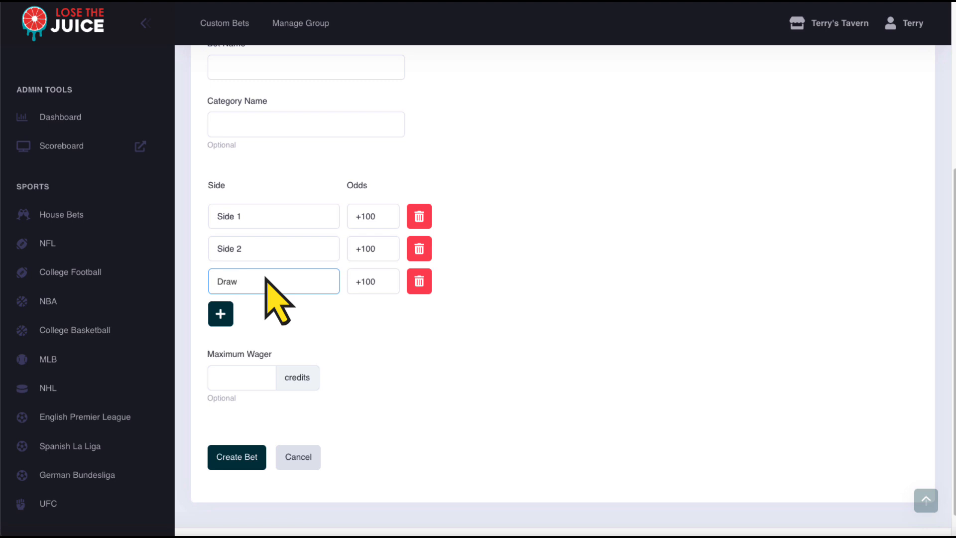
key("Return")
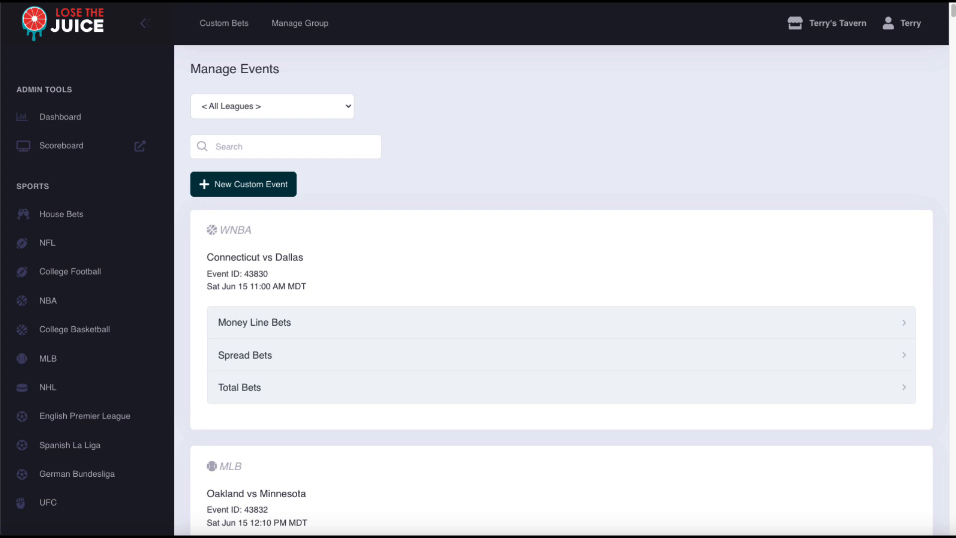
- Begin another custom event from the events page, naming it "Denver Rec Kickball"
left_click(240, 188)
left_click(332, 133)
type("D")
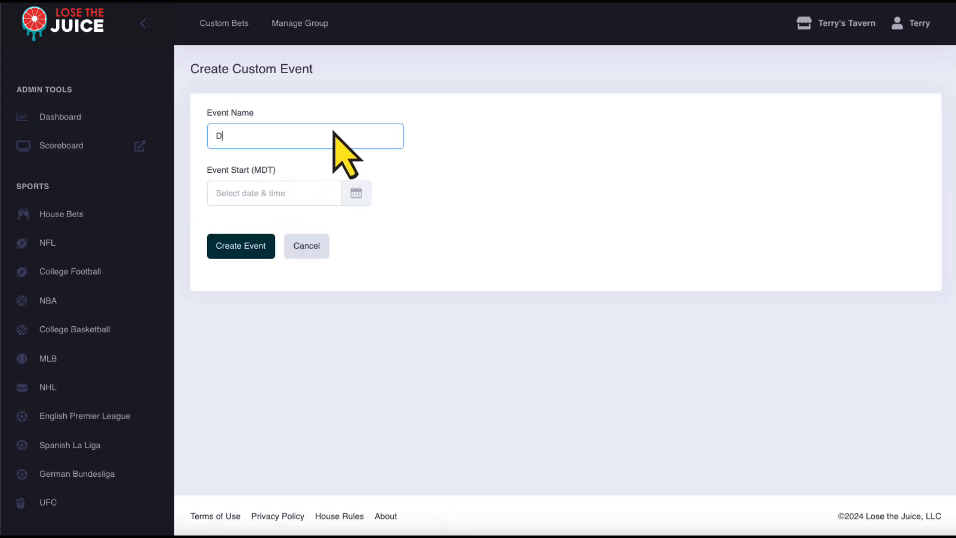
type("enver Rec Kickball")
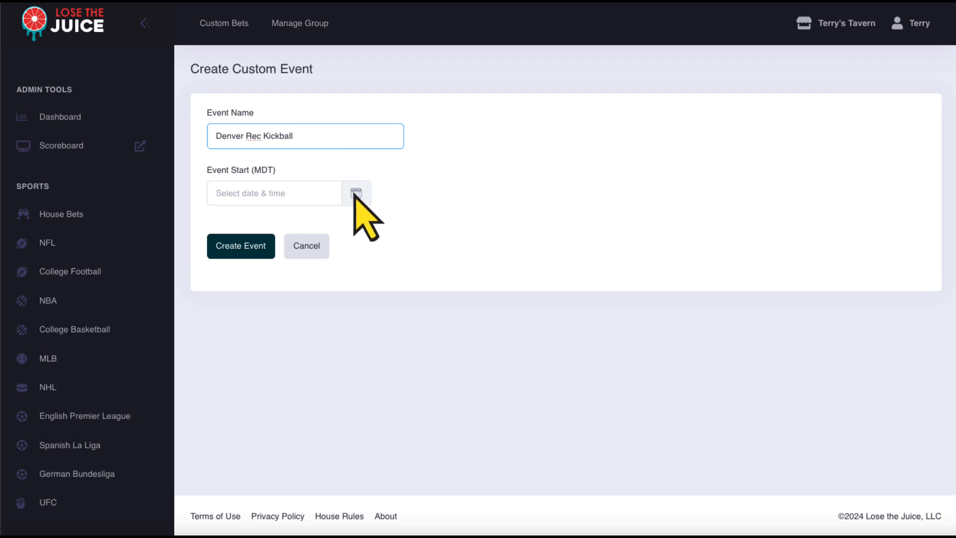
- Set the event start to 06/16/2024 1:00 PM and create the custom event
left_click(355, 196)
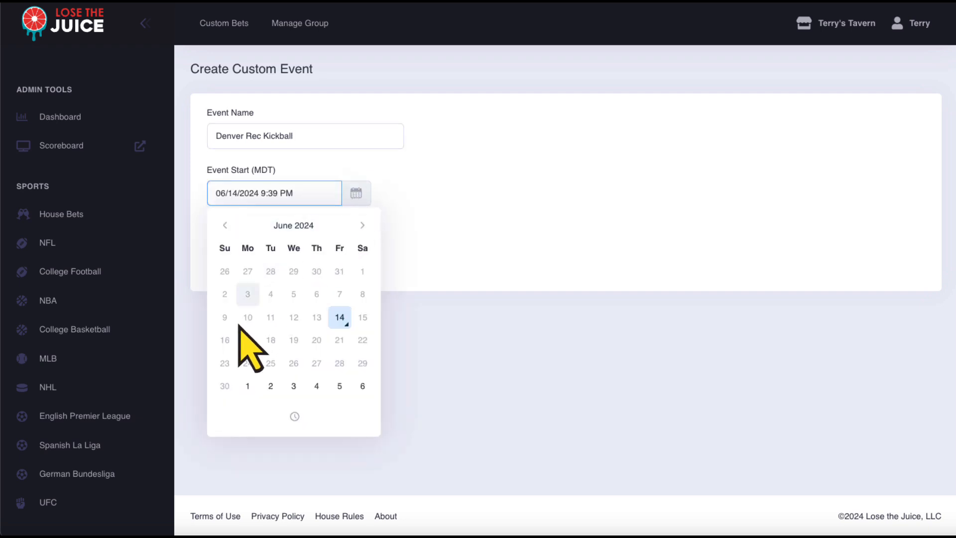
left_click(225, 340)
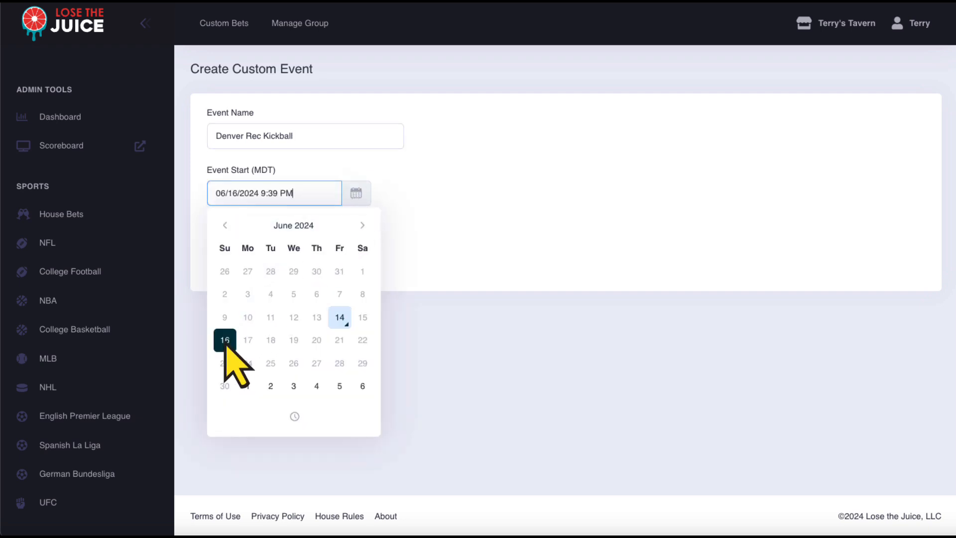
left_click(294, 416)
left_click(240, 286)
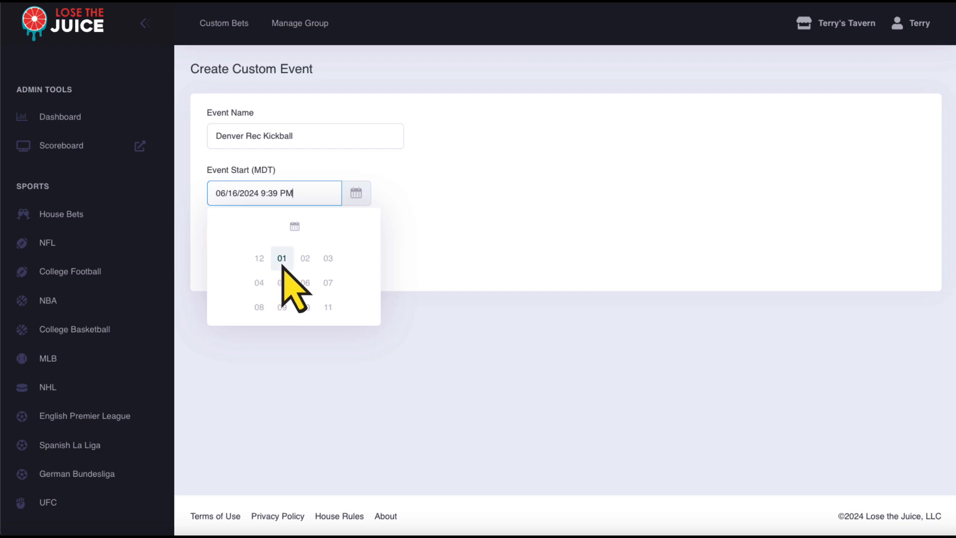
left_click(281, 255)
left_click(300, 285)
left_click(259, 257)
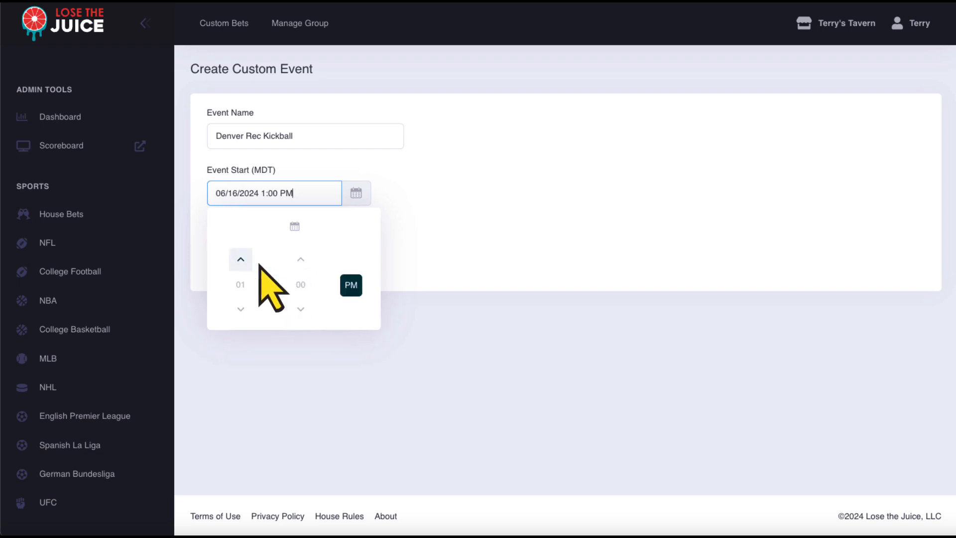
left_click(393, 227)
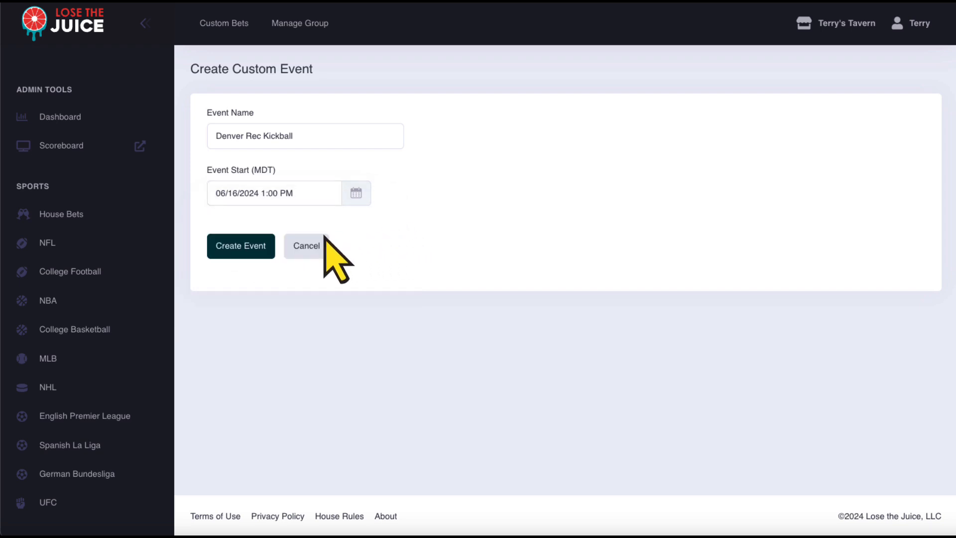
left_click(241, 249)
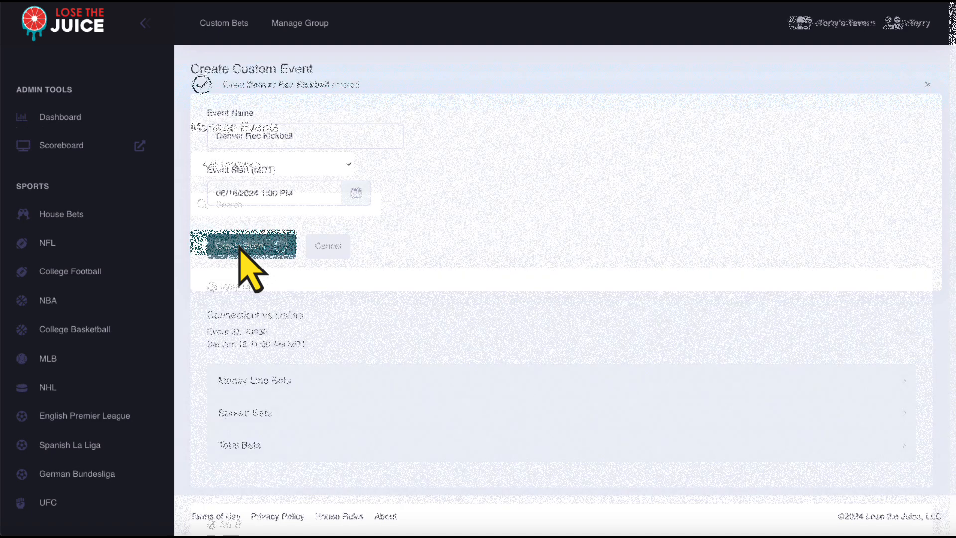
- Filter the events to House Bets and start a new money line bet for Denver Rec Kickball, marking it as the primary bet
left_click(337, 170)
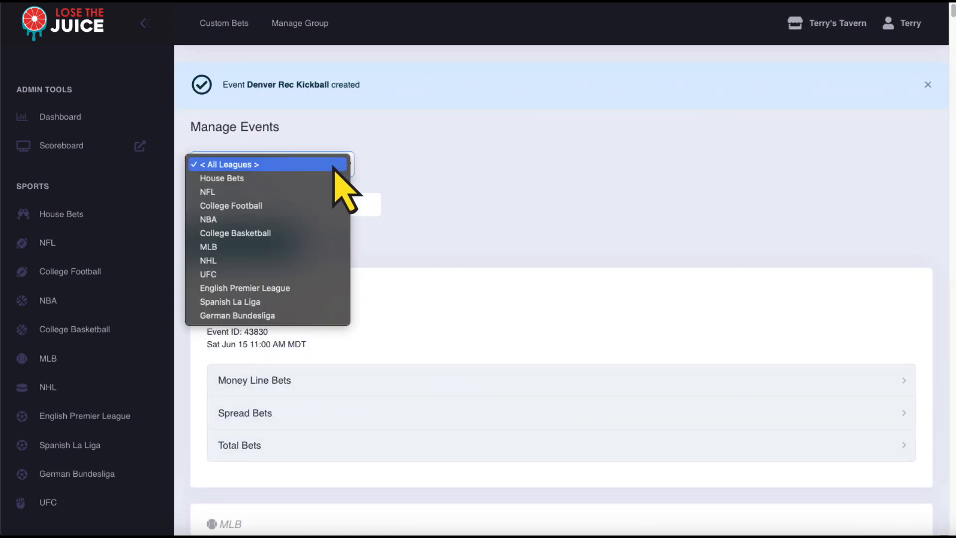
left_click(279, 178)
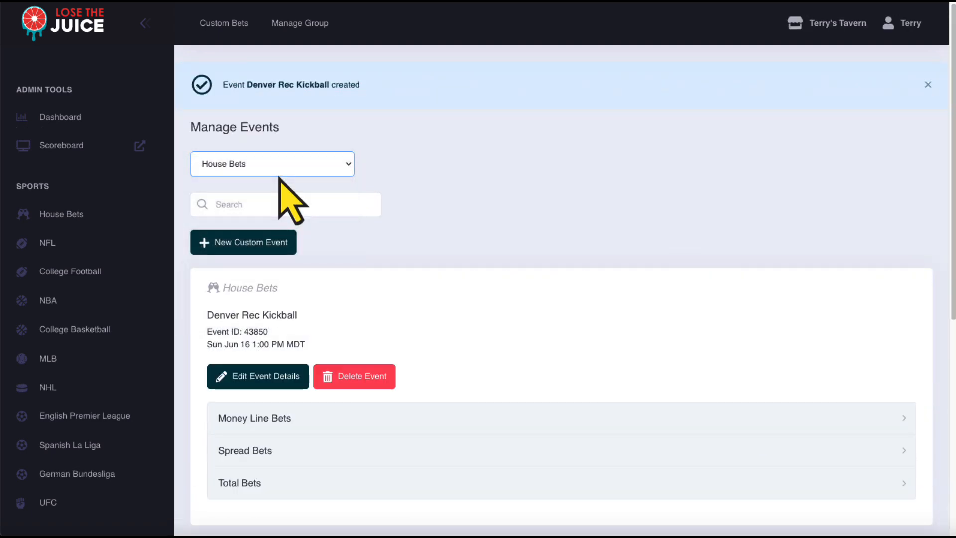
left_click(901, 419)
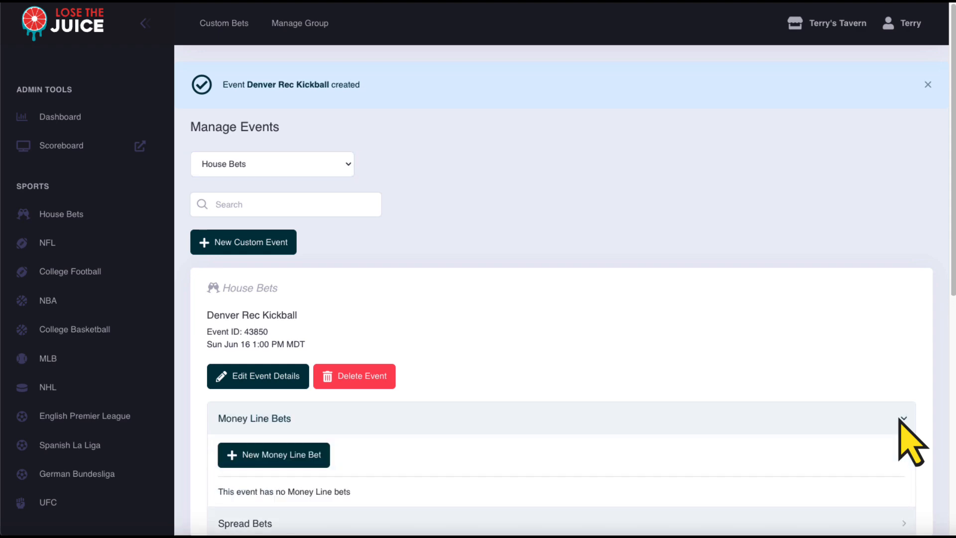
left_click(271, 455)
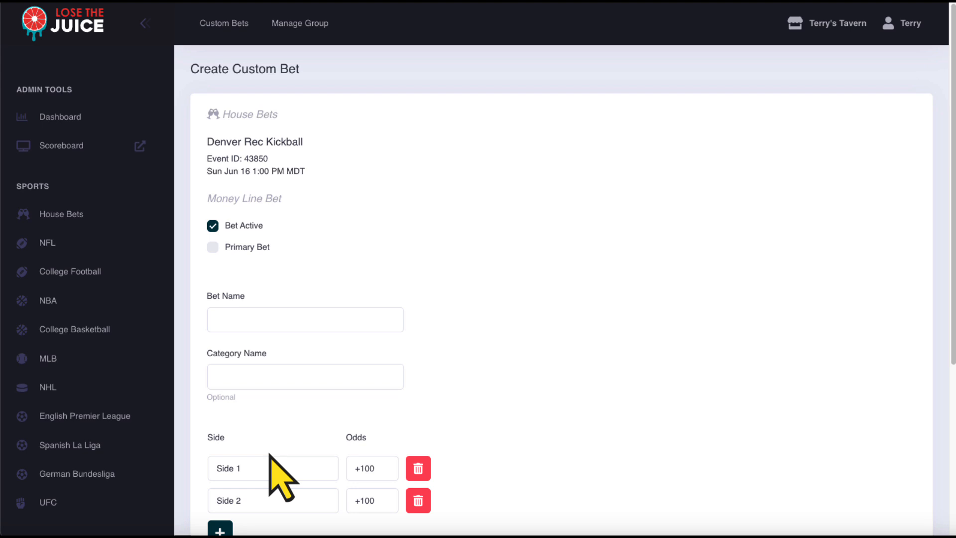
left_click(212, 247)
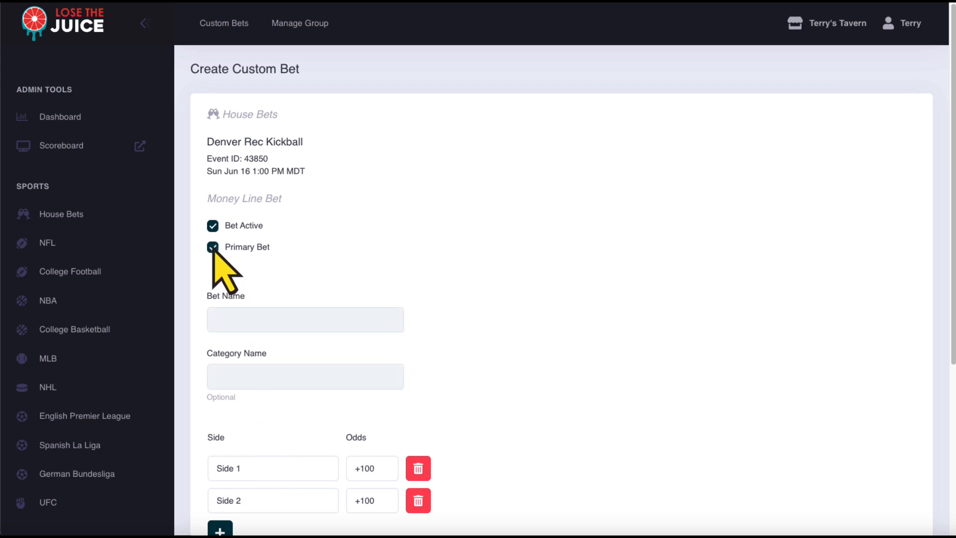
- Name the two sides of the primary money line bet "Kicking Kangaroos" and "Sluggin' Stingrays"
scroll(213, 251, "down", 5)
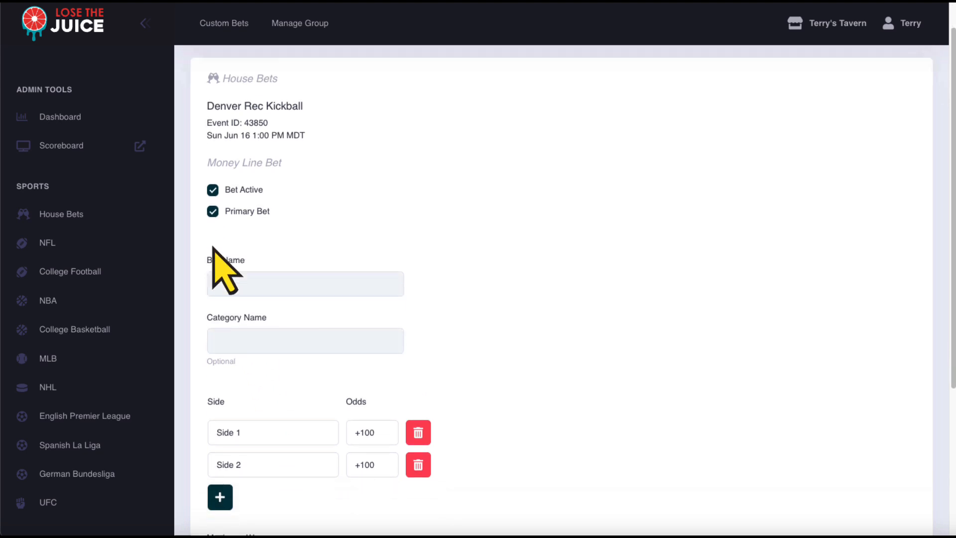
left_click(308, 215)
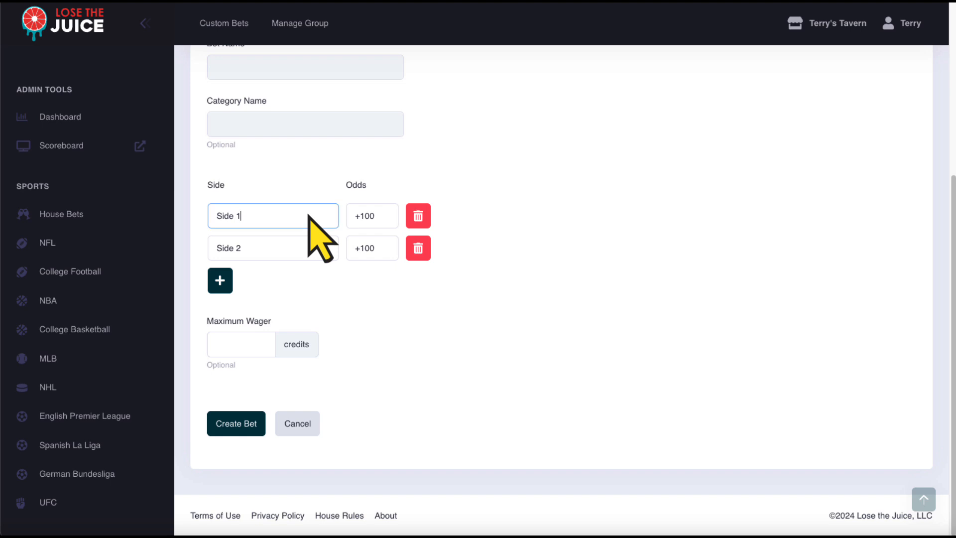
key("ctrl+a")
key("BackSpace")
type("Kicking Kangaroos")
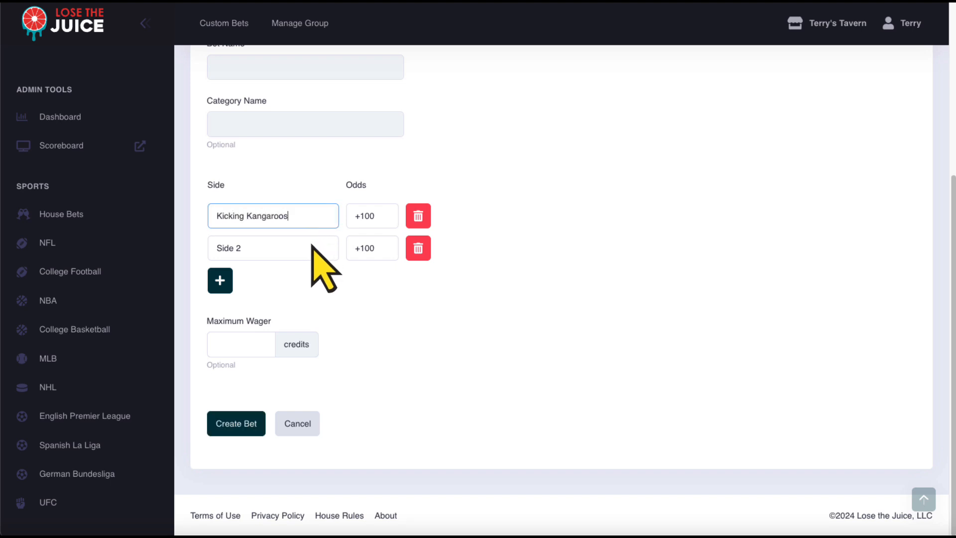
left_click(313, 247)
key("ctrl+a")
key("BackSpace")
type("Sluggin' Stingrays")
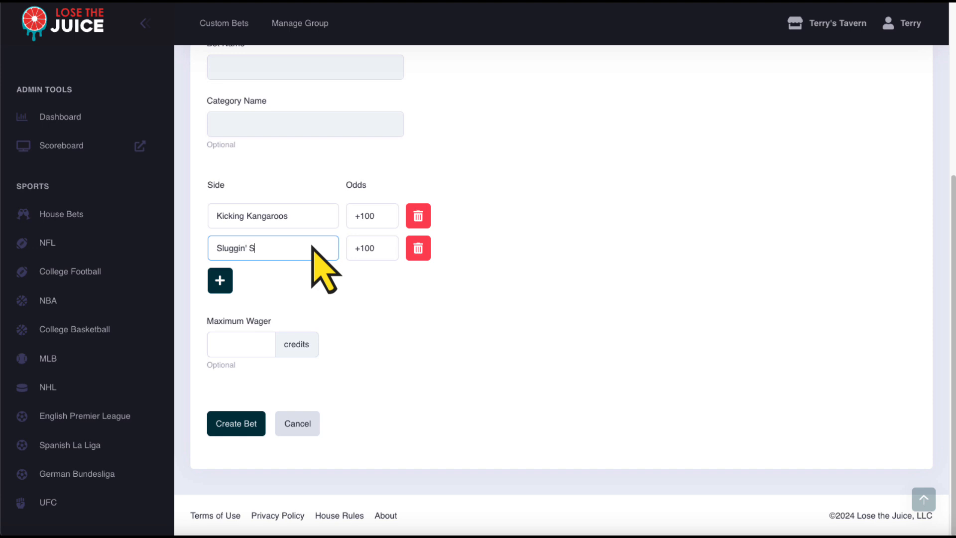
- Set the odds to -500 for Kicking Kangaroos and +500 for Sluggin' Stingrays, and create the bet without a maximum wager
left_click(340, 235)
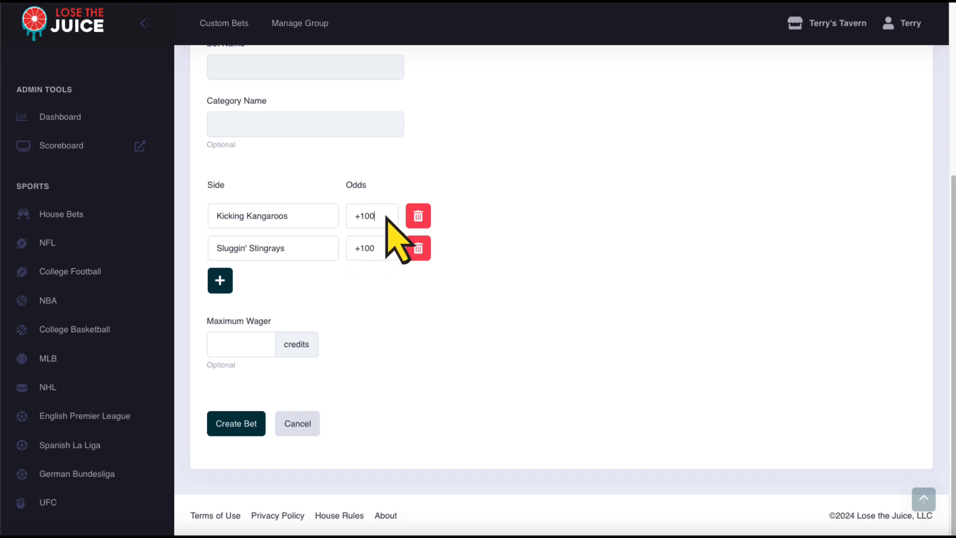
key("ctrl+a")
key("BackSpace")
type("-500")
left_click(388, 248)
type("+500")
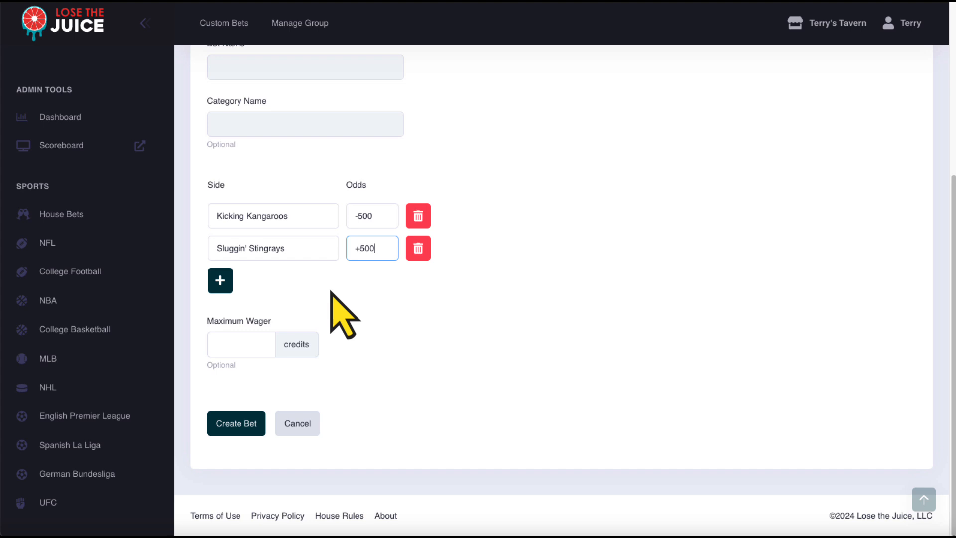
left_click(258, 347)
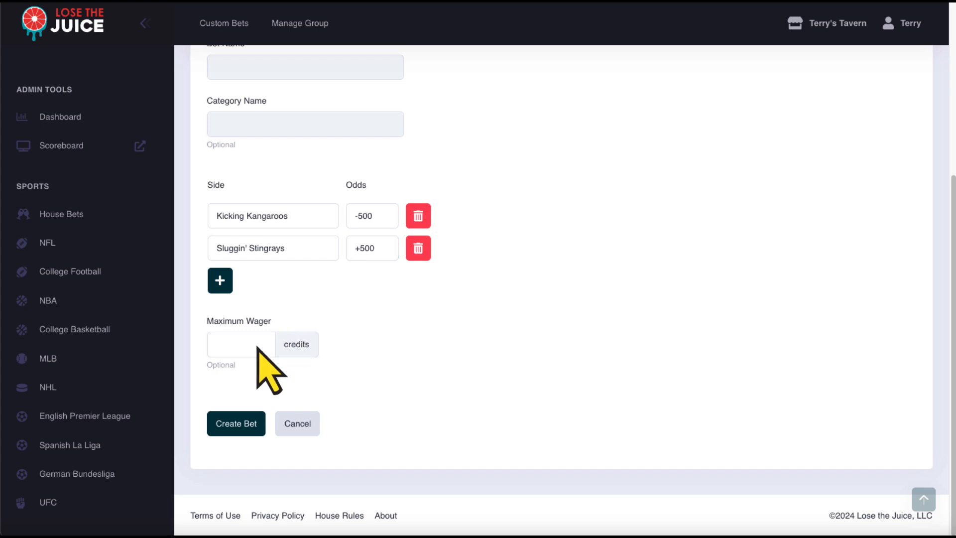
left_click(235, 426)
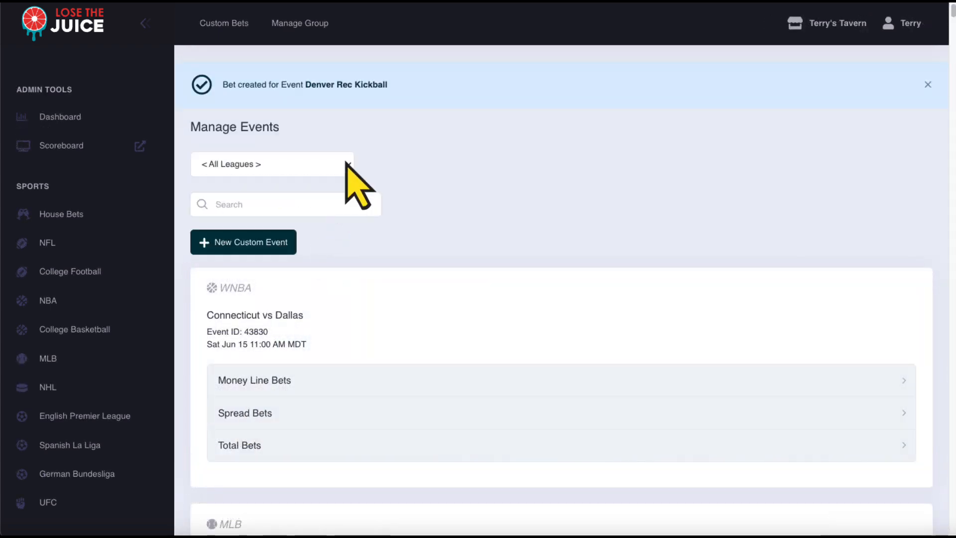
- Filter the events to House Bets and review the money line bets of Denver Rec Kickball
left_click(338, 165)
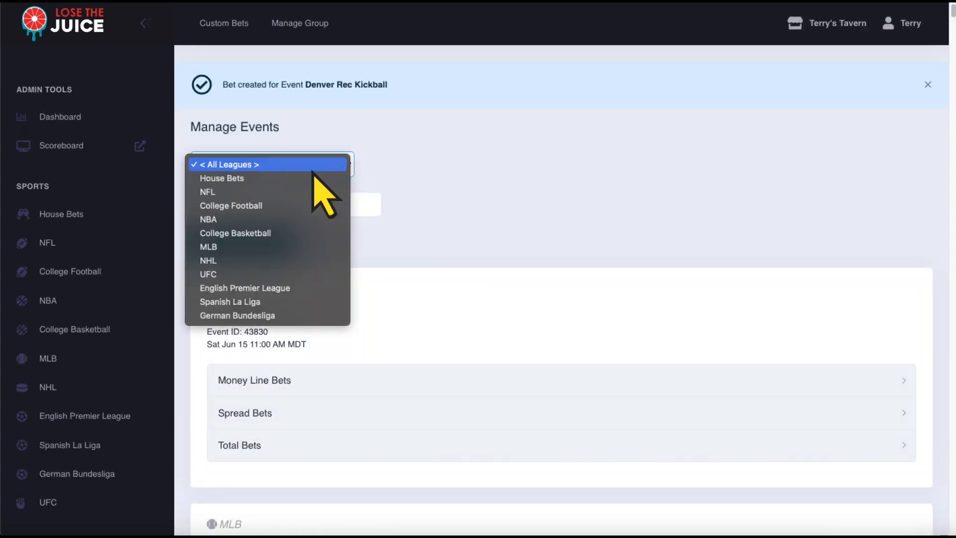
left_click(286, 178)
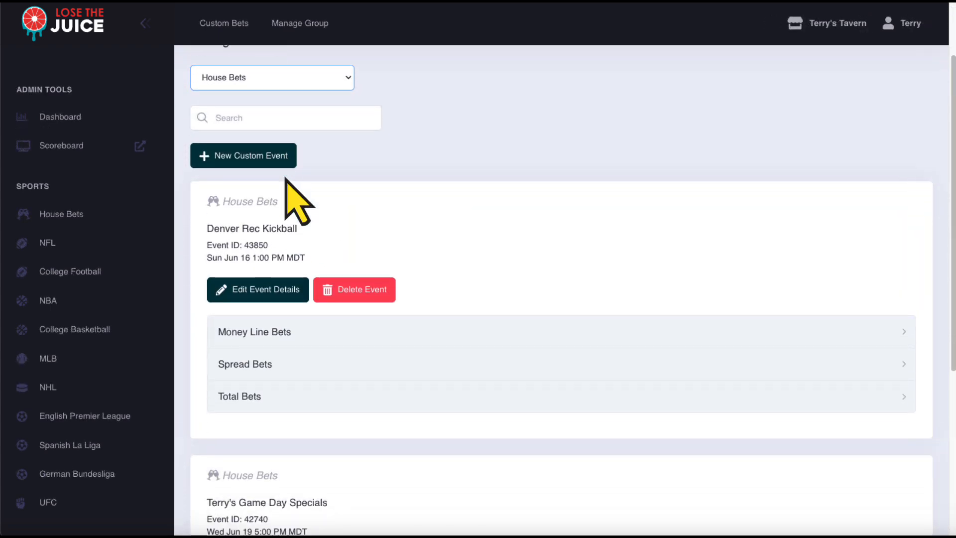
left_click(905, 333)
scroll(916, 356, "down", 3)
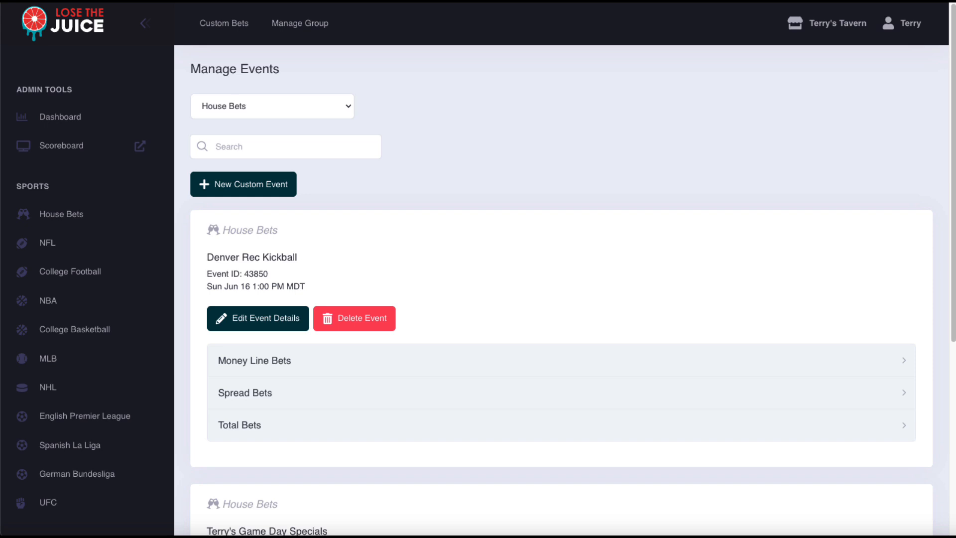
left_click(891, 362)
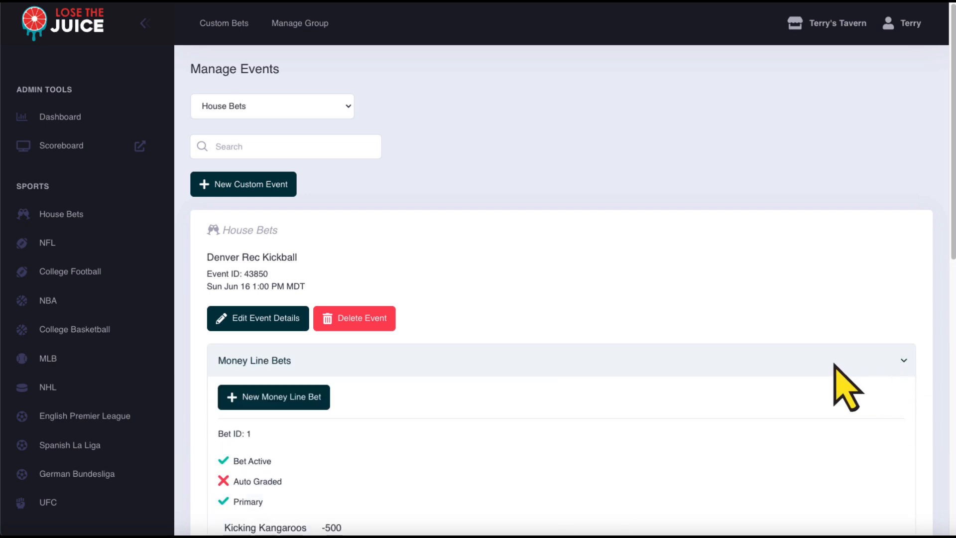
- Start another money line bet for Denver Rec Kickball, named "Will there be a grand slam?" in the category "Home Runs"
left_click(273, 397)
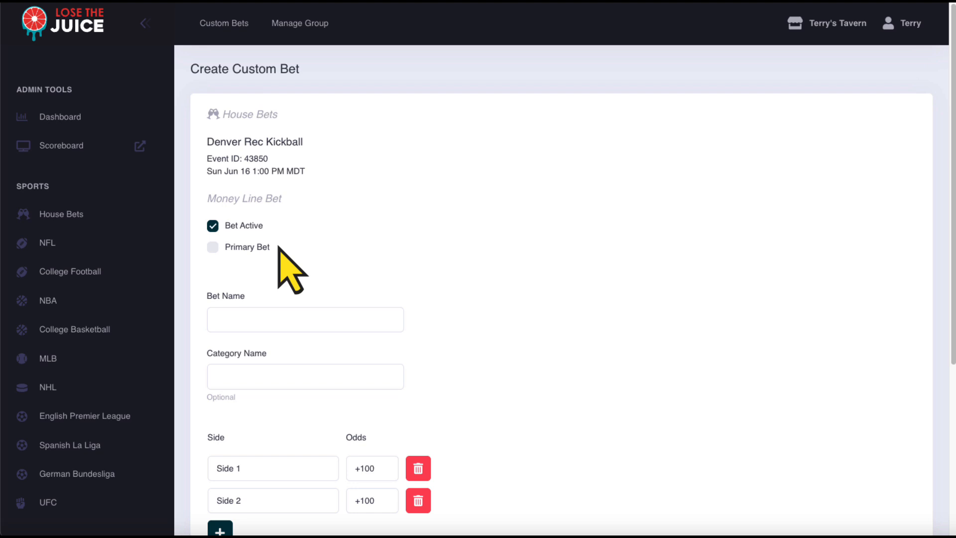
left_click(342, 318)
type("Wi")
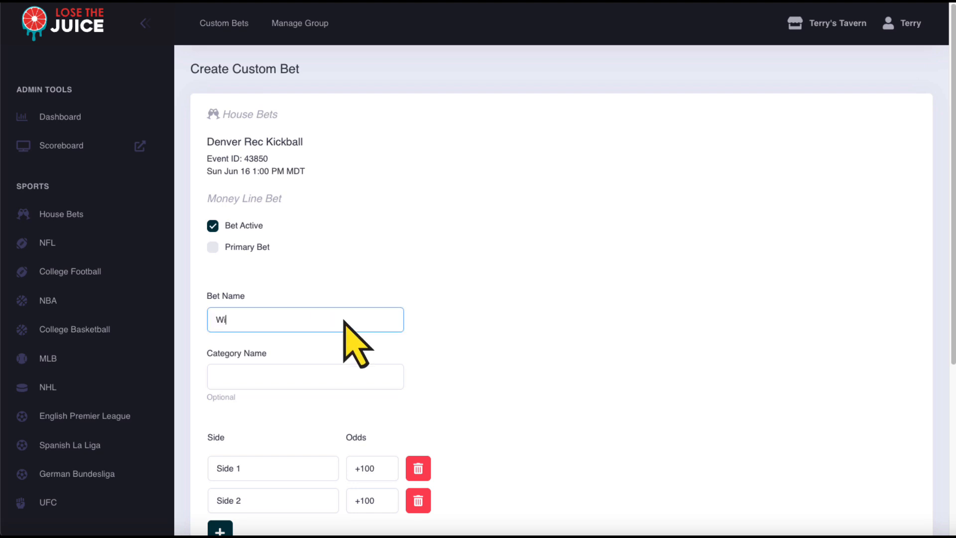
type("ll there be a grand slam?")
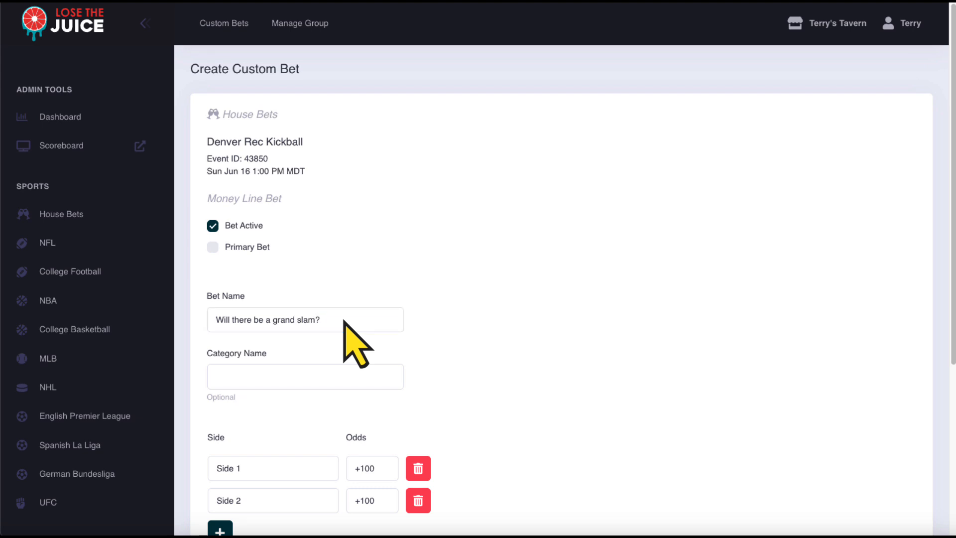
left_click(352, 376)
type("Home Runs")
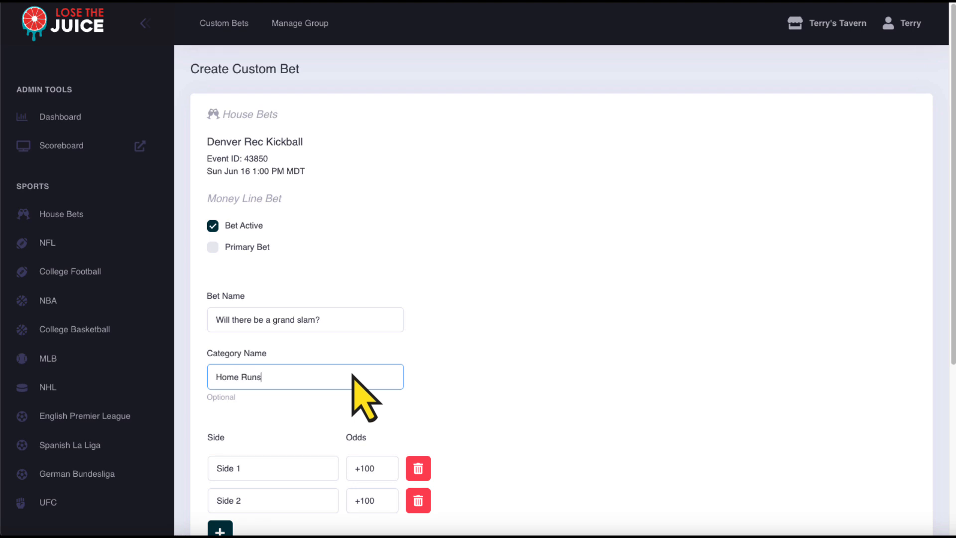
key("Return")
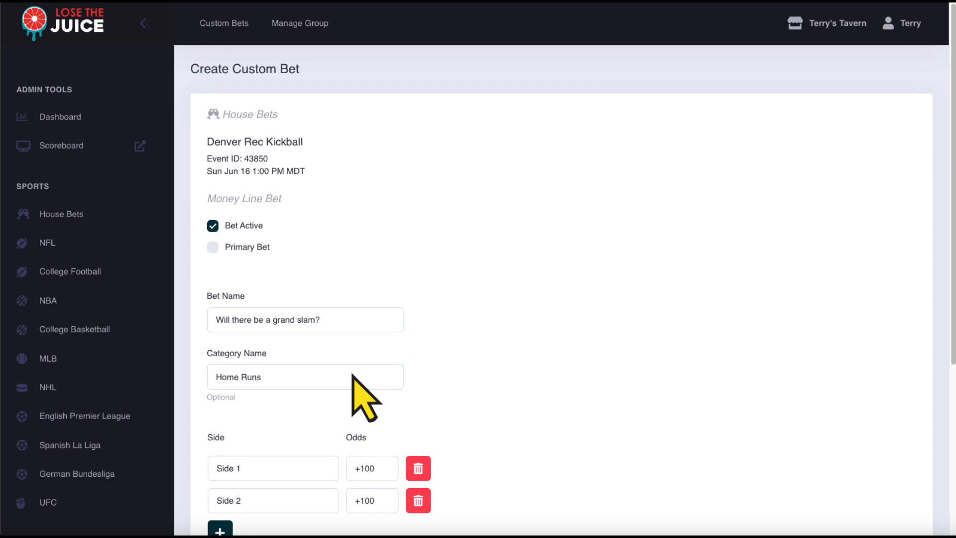
- Name the two sides of the grand slam bet "Yes" and "No"
scroll(354, 378, "down", 3)
triple_click(301, 345)
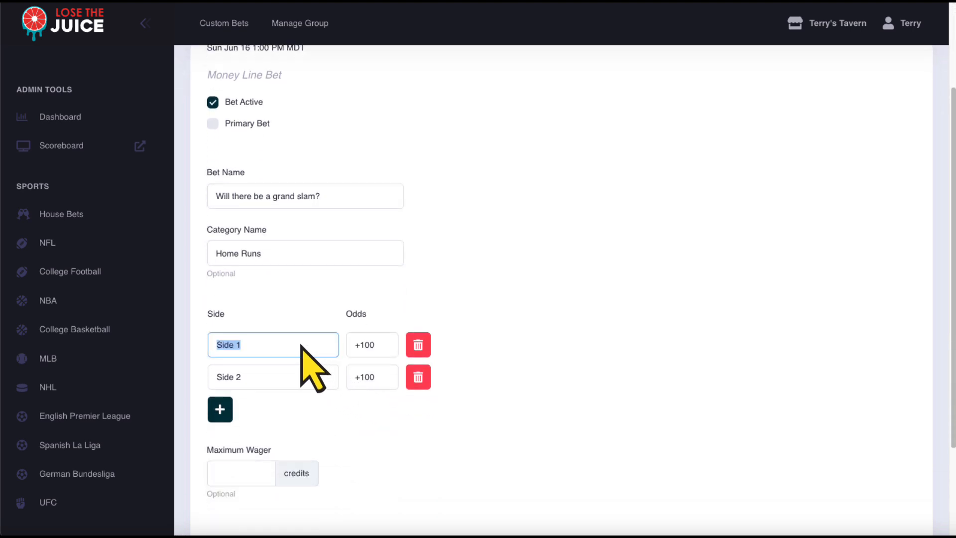
type("Yes")
triple_click(307, 377)
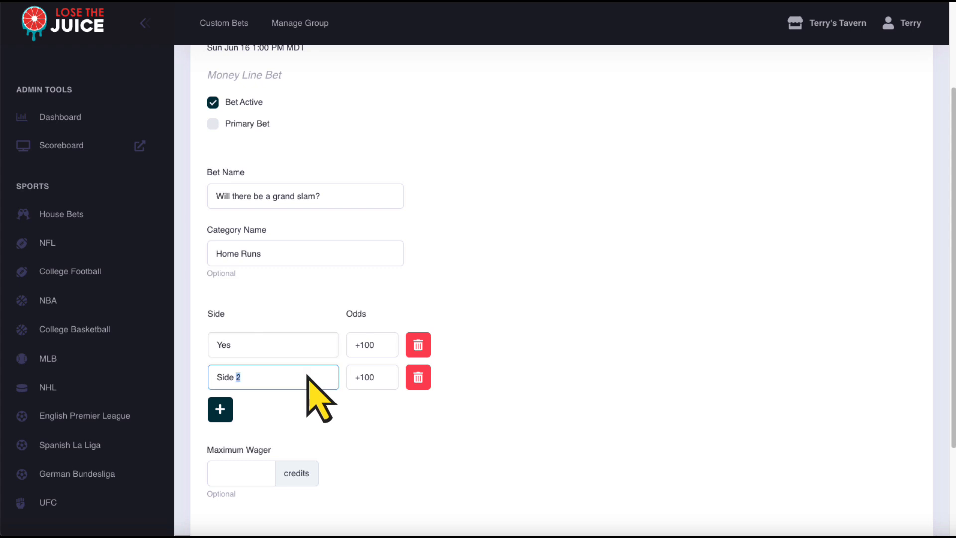
type("No")
key("Return")
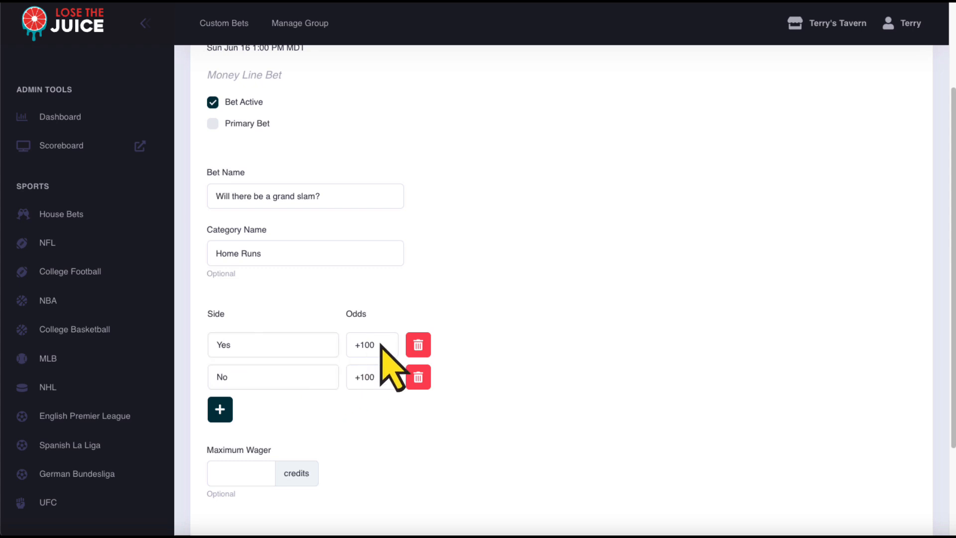
- Set the odds to +1000 for Yes and -1000 for No, and create the grand slam bet
triple_click(384, 343)
type("+1000")
triple_click(384, 377)
type("-1000")
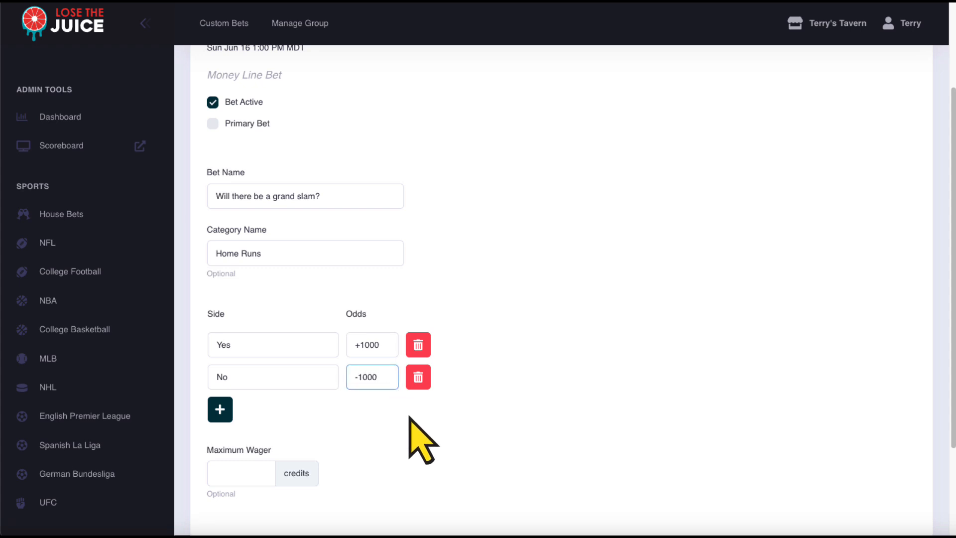
left_click(423, 441)
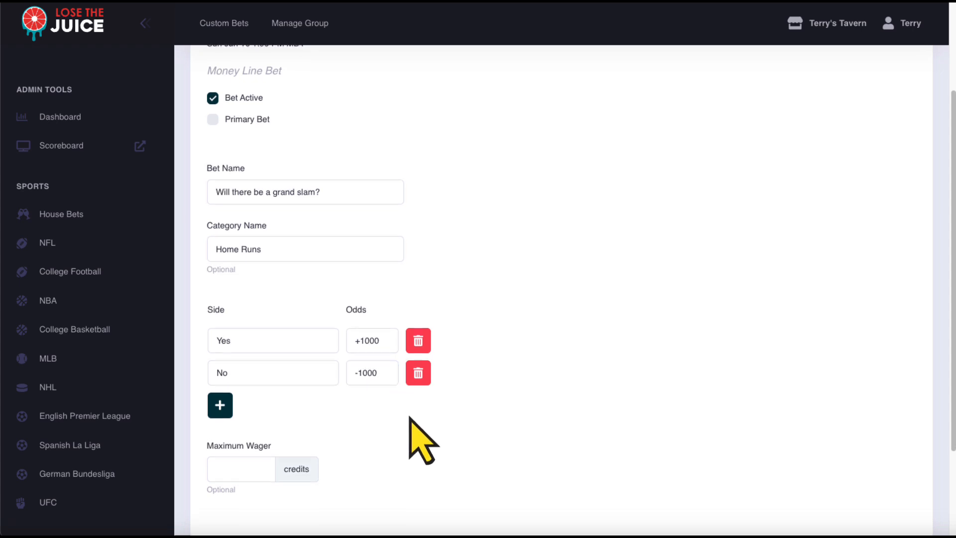
scroll(409, 418, "down", 3)
left_click(239, 423)
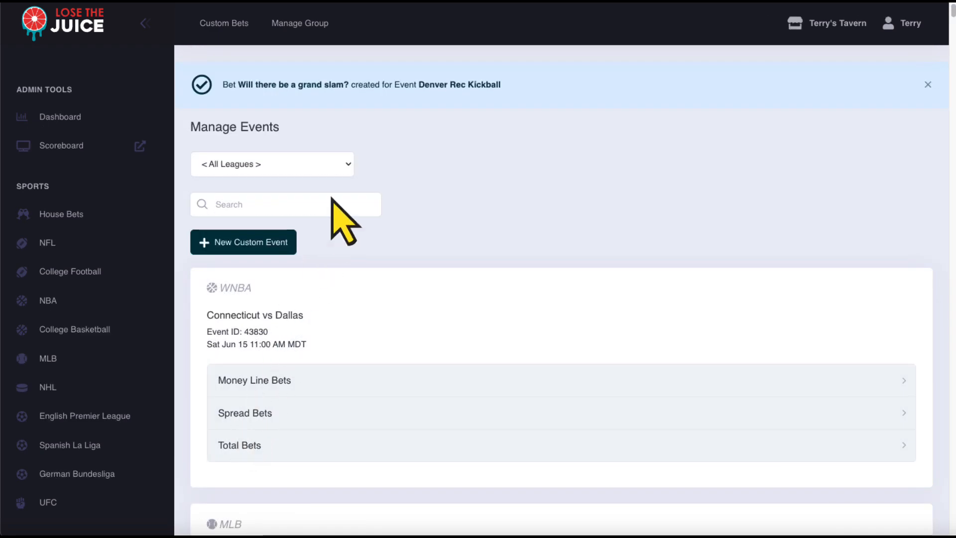
- Show only the House Bets events in the events list
left_click(347, 168)
left_click(315, 180)
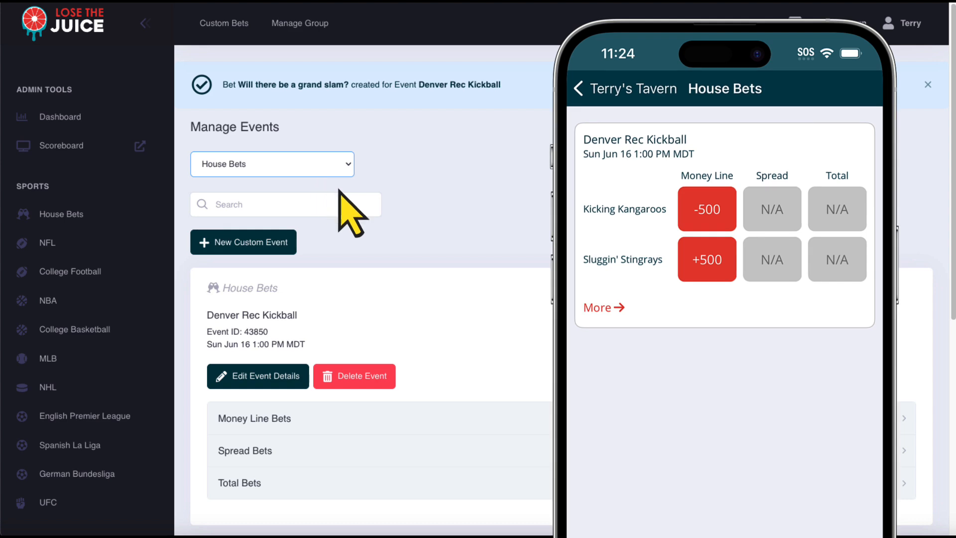
- In the mobile app, open all bets for Denver Rec Kickball and view the grand slam bet in the Home Runs category
left_click(599, 312)
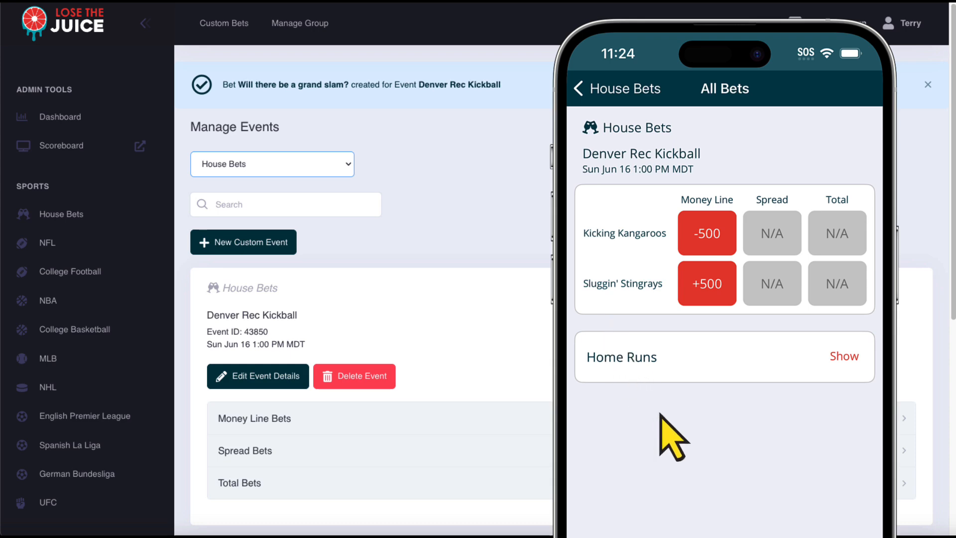
left_click(842, 357)
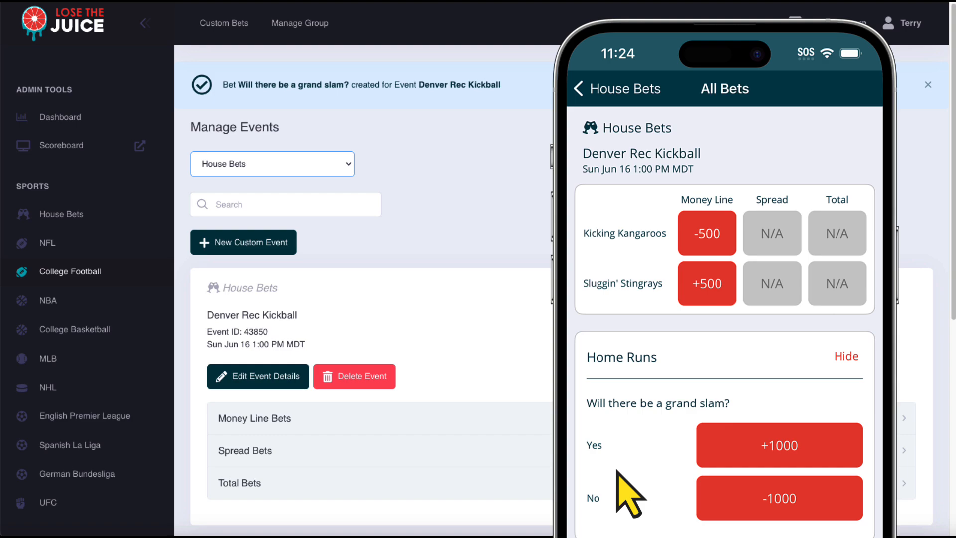
left_click(781, 438)
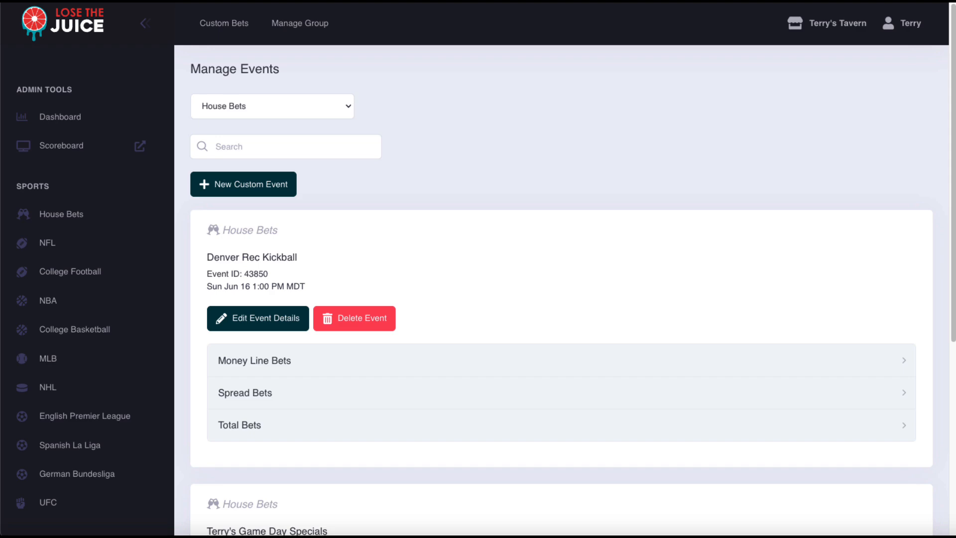
- Start another money line bet for Denver Rec Kickball, named "Team with the most home runs" in the category "Home Runs"
left_click(904, 361)
left_click(272, 396)
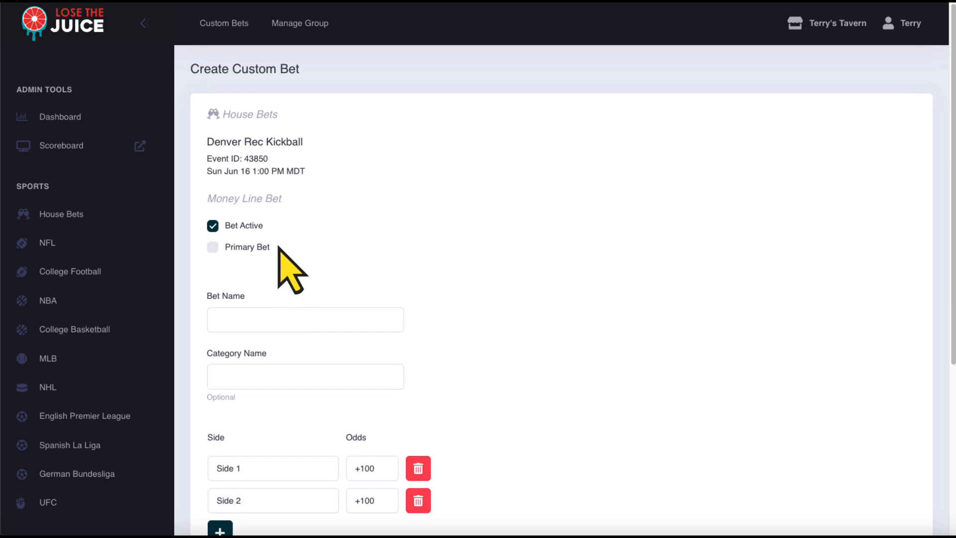
left_click(343, 321)
type("Team ")
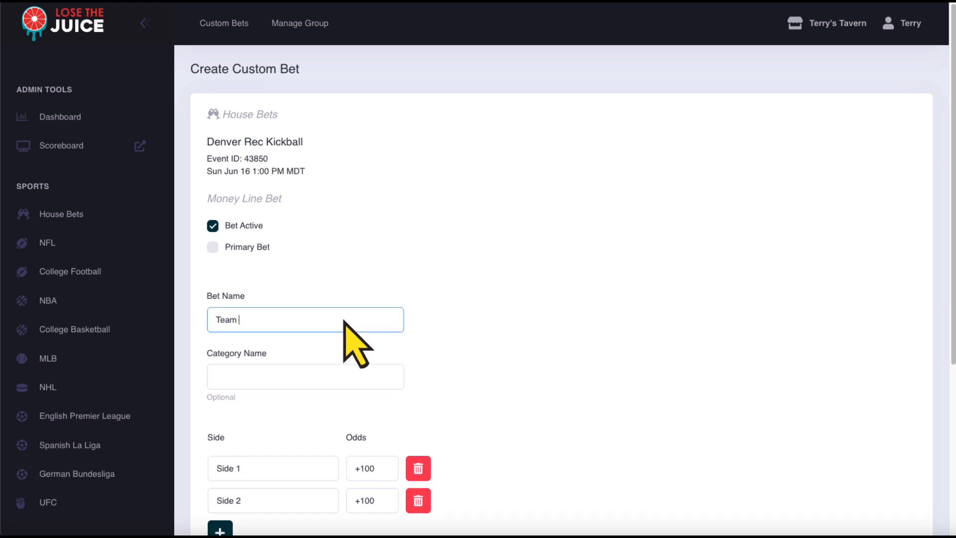
type("with the most home runs")
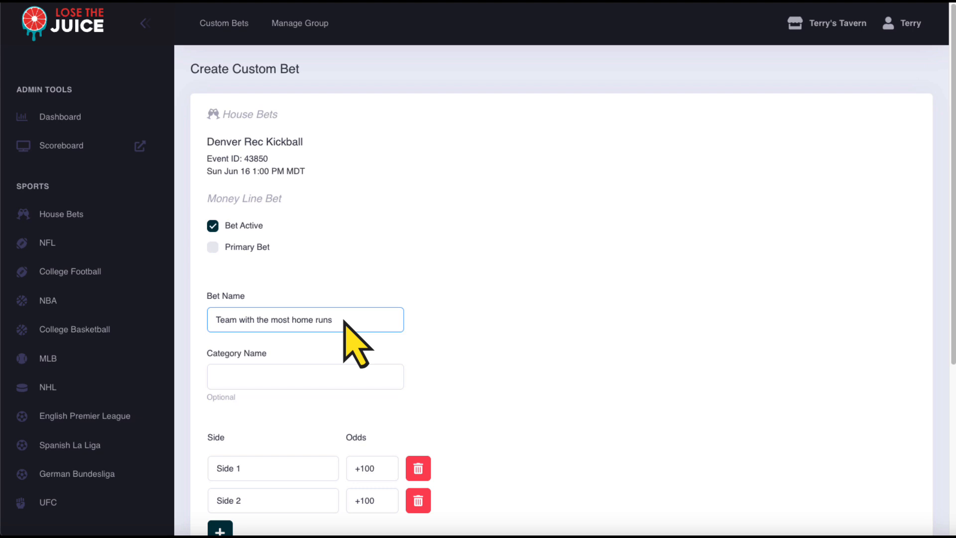
left_click(352, 375)
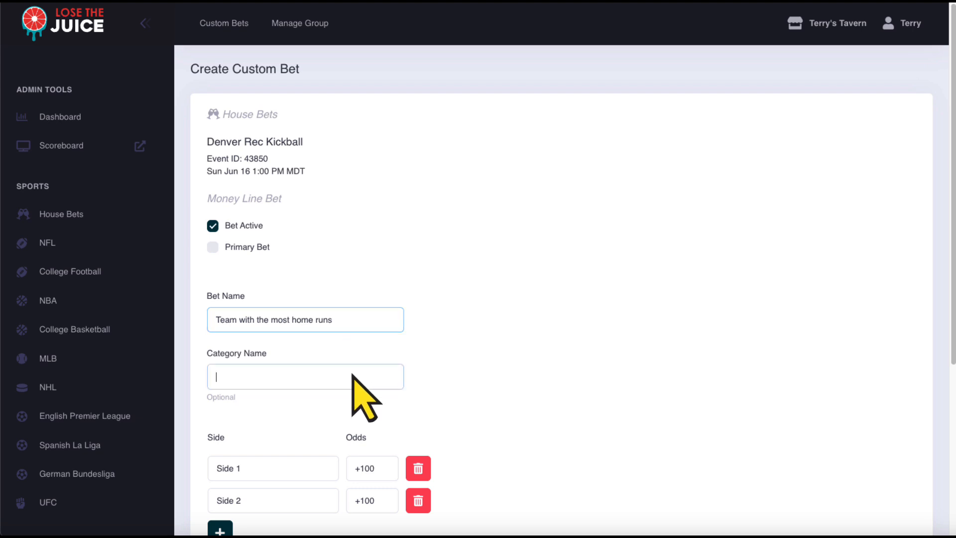
type("Home Runs")
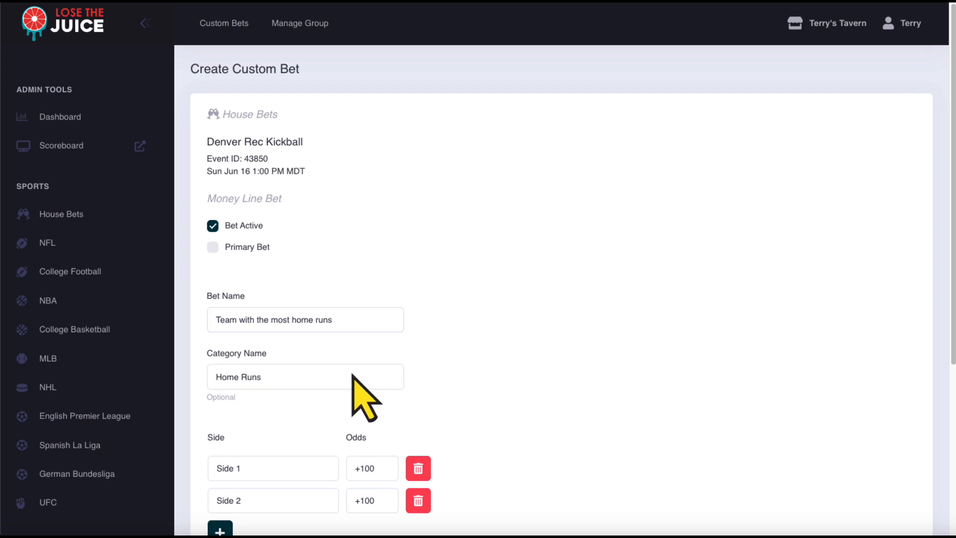
- Name the first two sides of the bet "Kicking Kangaroos" and "Sluggin' Stingrays"
scroll(352, 374, "down", 3)
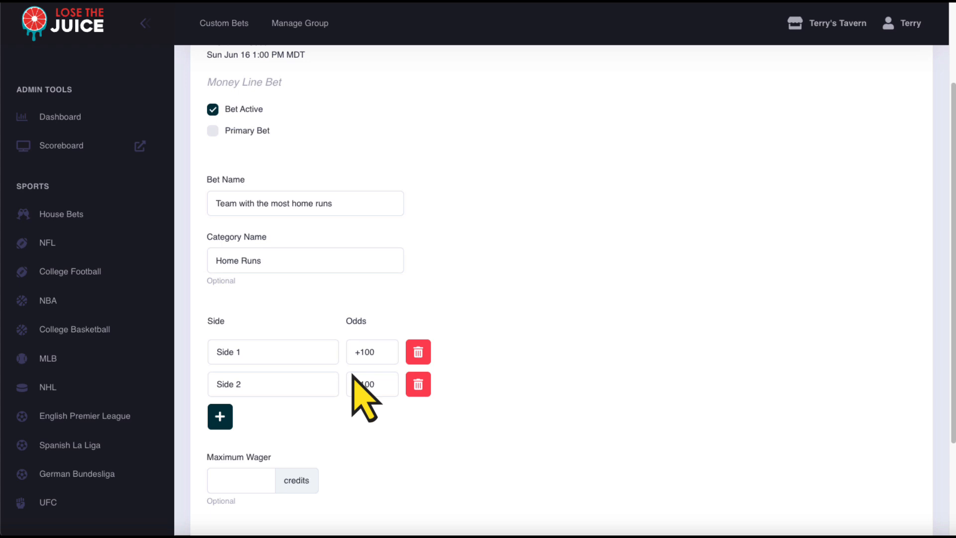
left_click(301, 349)
key("ctrl+a")
key("BackSpace")
type("Kicking")
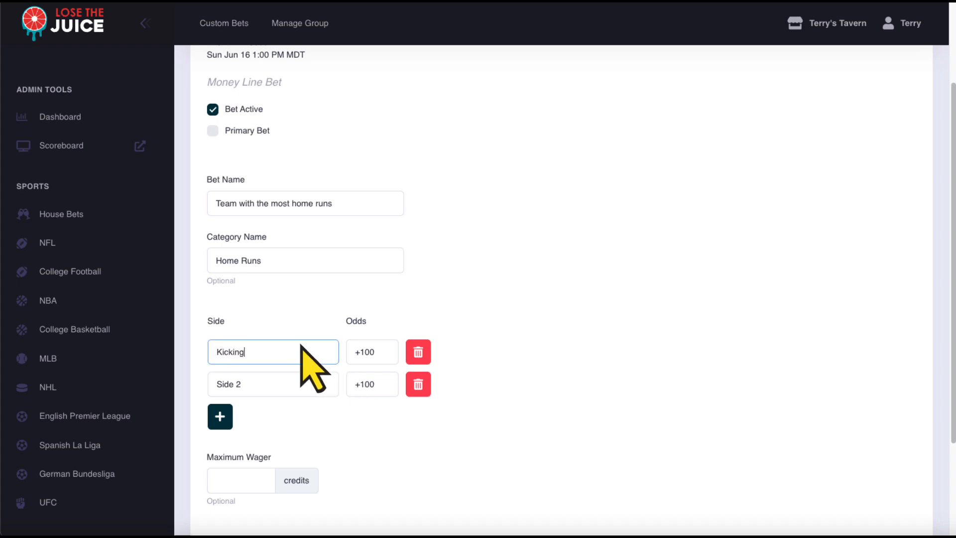
type(" Kangaroos")
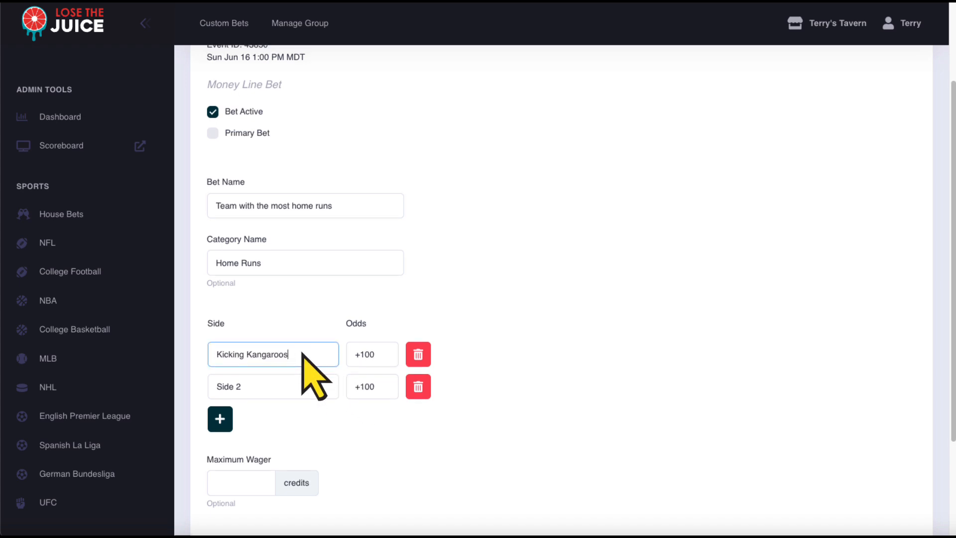
left_click(306, 386)
key("ctrl+a")
type("Sluggin' St")
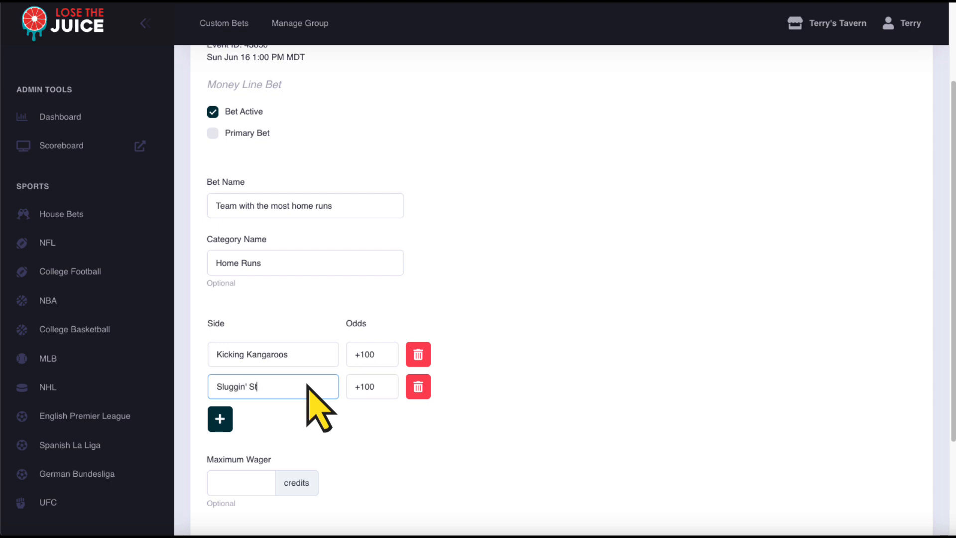
type("ingrays")
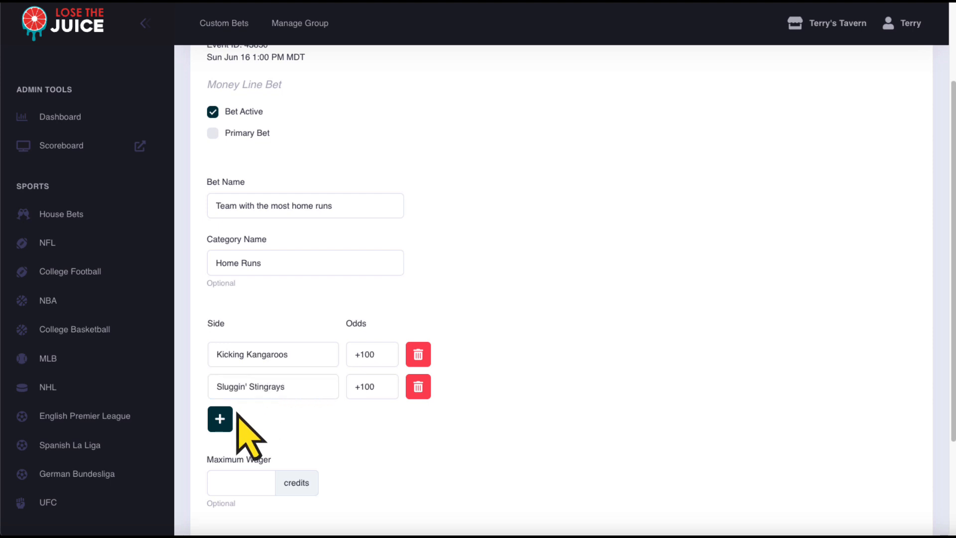
- Add a third side named "Same number of HRs" and create the bet
left_click(220, 419)
left_click(252, 419)
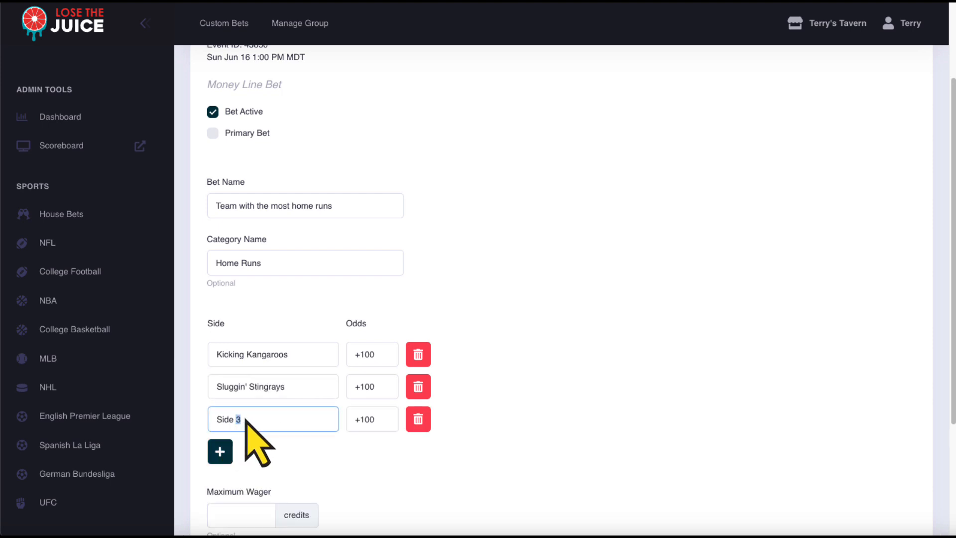
key("ctrl+a")
type("Same number of HRs")
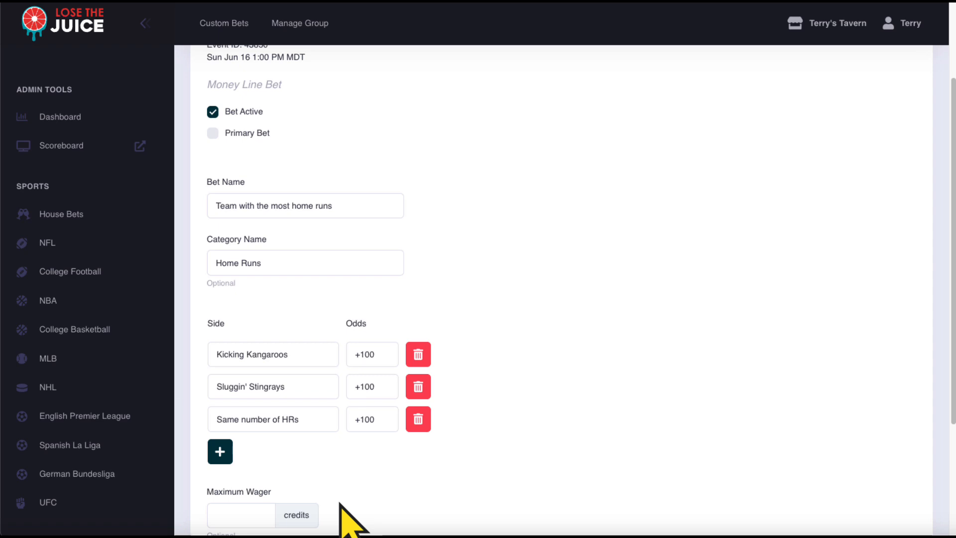
scroll(319, 503, "down", 3)
left_click(235, 453)
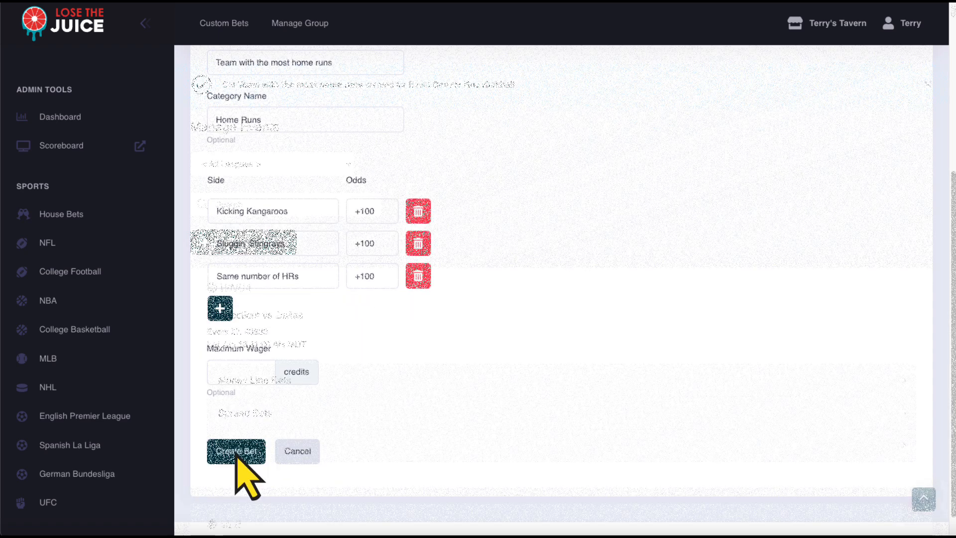
- Filter the events list to House Bets and review the Home Runs bets for Denver Rec Kickball in the mobile app
left_click(348, 166)
left_click(302, 177)
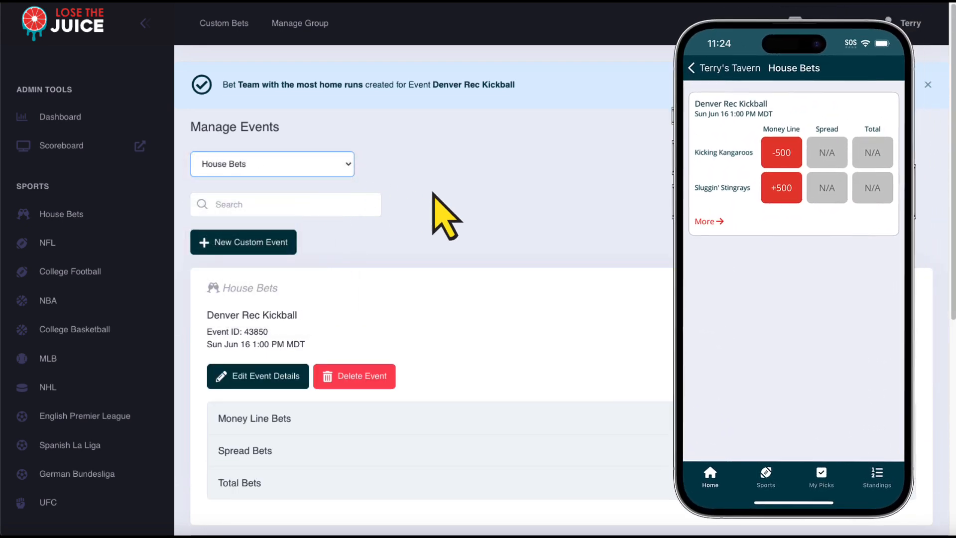
left_click(705, 222)
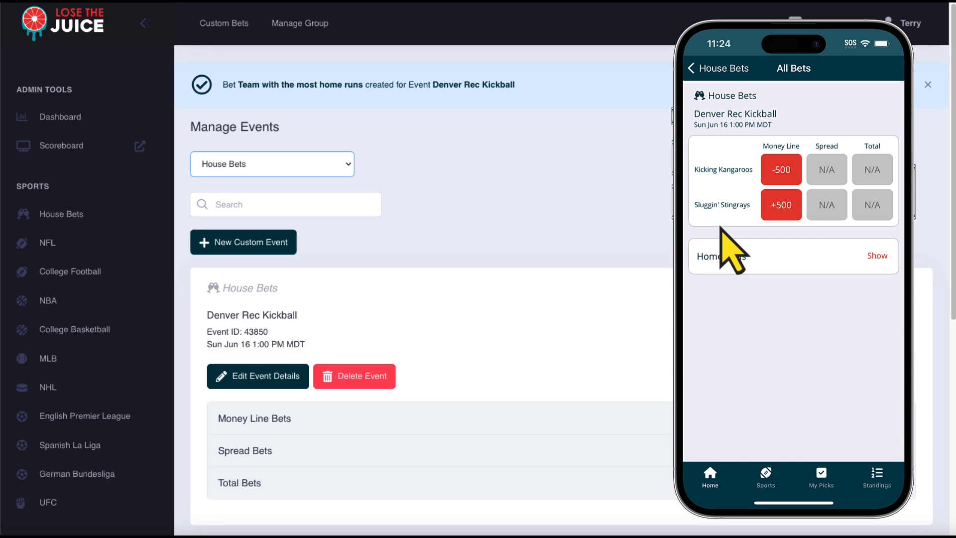
left_click(876, 256)
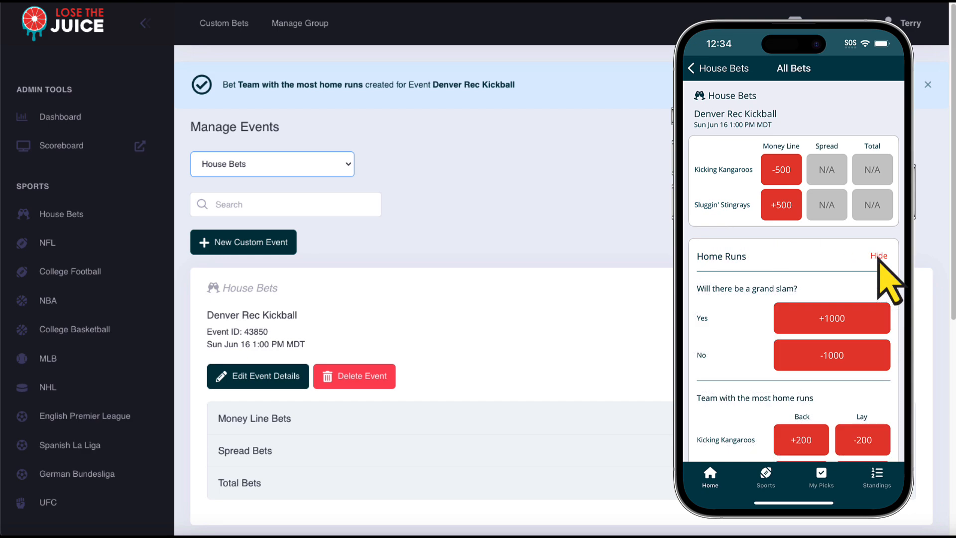
scroll(881, 274, "down", 3)
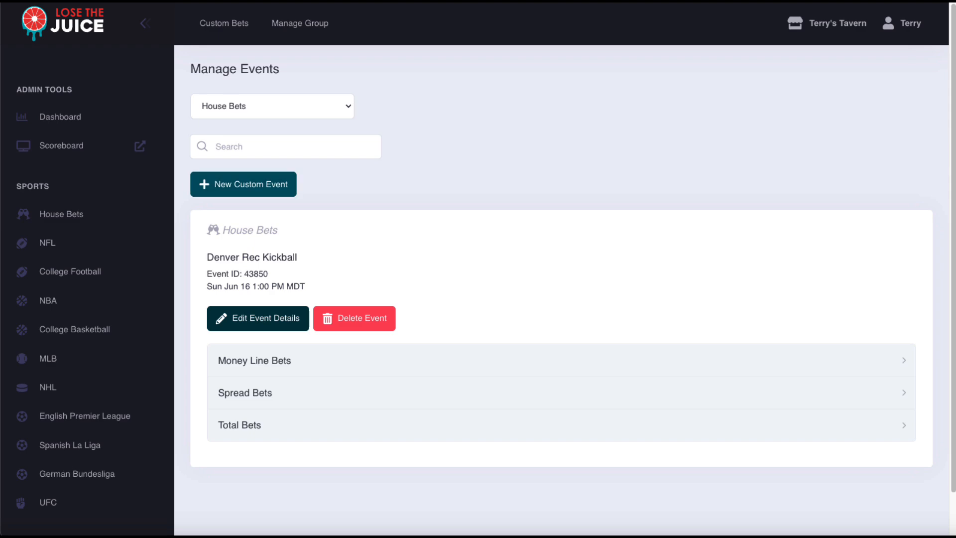
- Start a new custom event named "Terry's Tavern Game Day Specials"
left_click(243, 185)
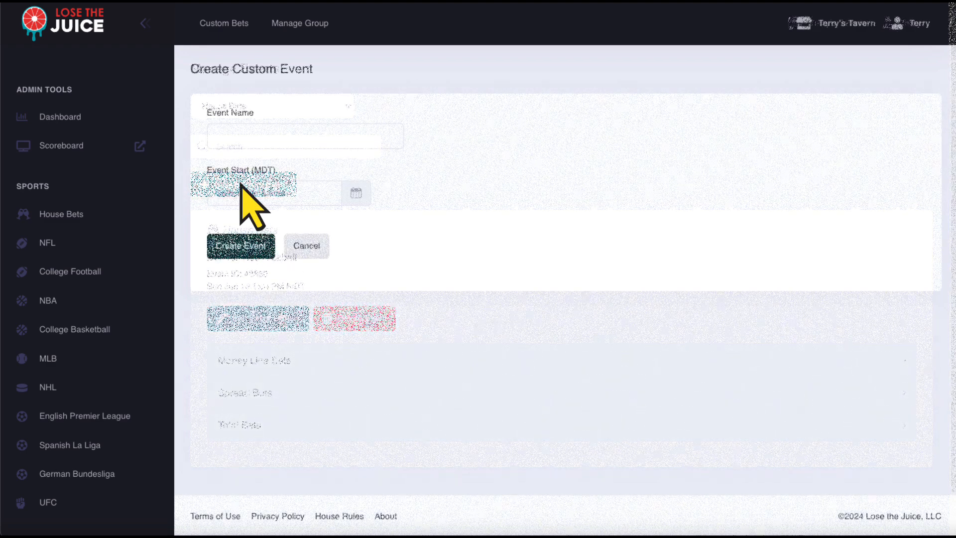
left_click(308, 134)
type("Terr")
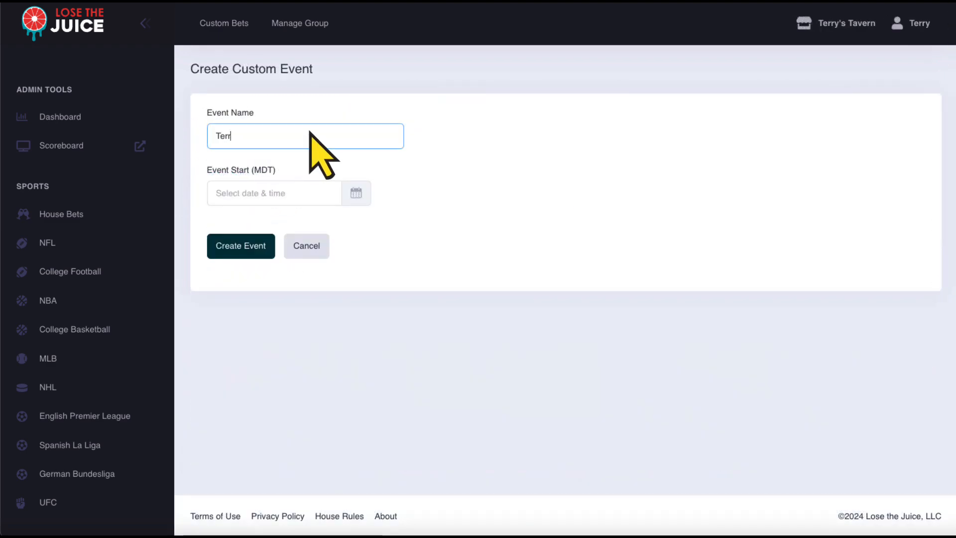
type("y's Tavern Game Day Specials")
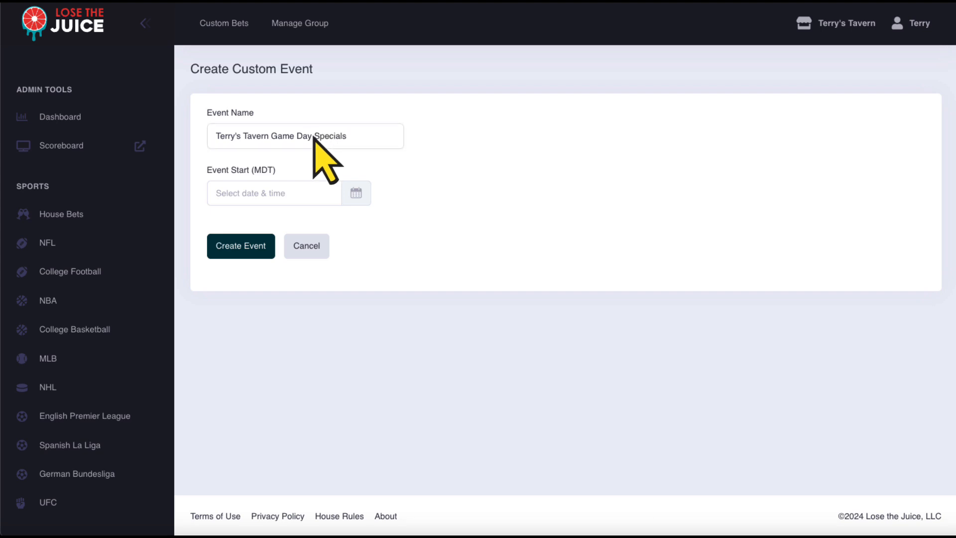
- Set the event start to 06/15/2024 8:00 PM and create the event
left_click(356, 193)
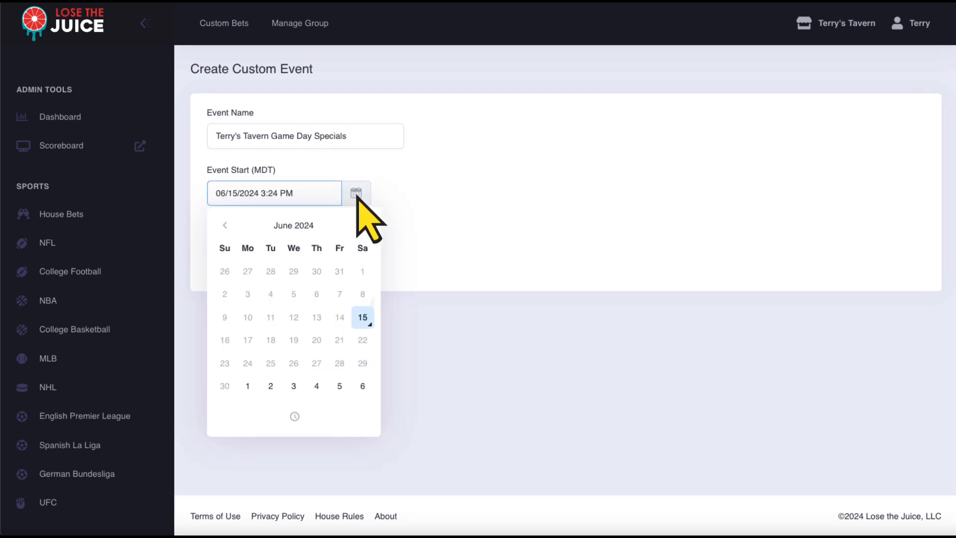
left_click(295, 417)
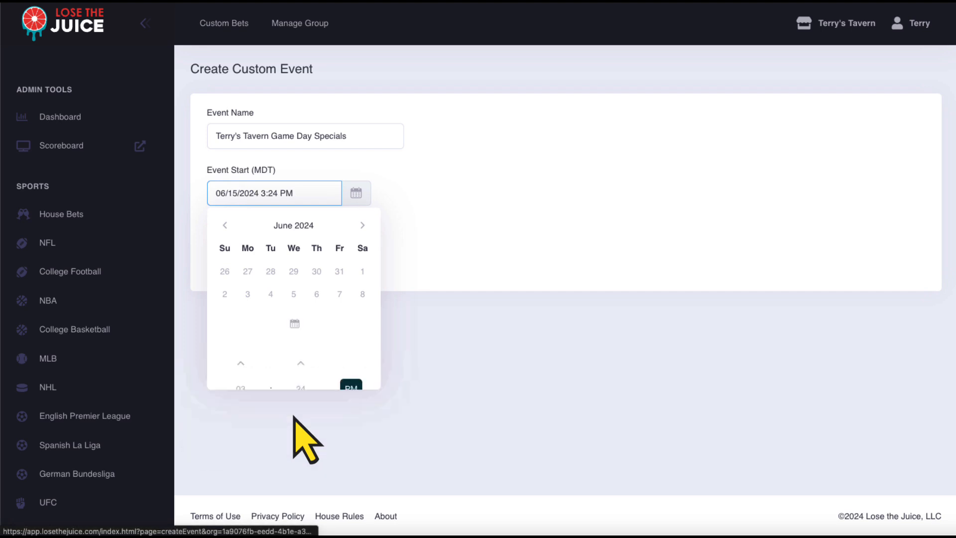
left_click(241, 284)
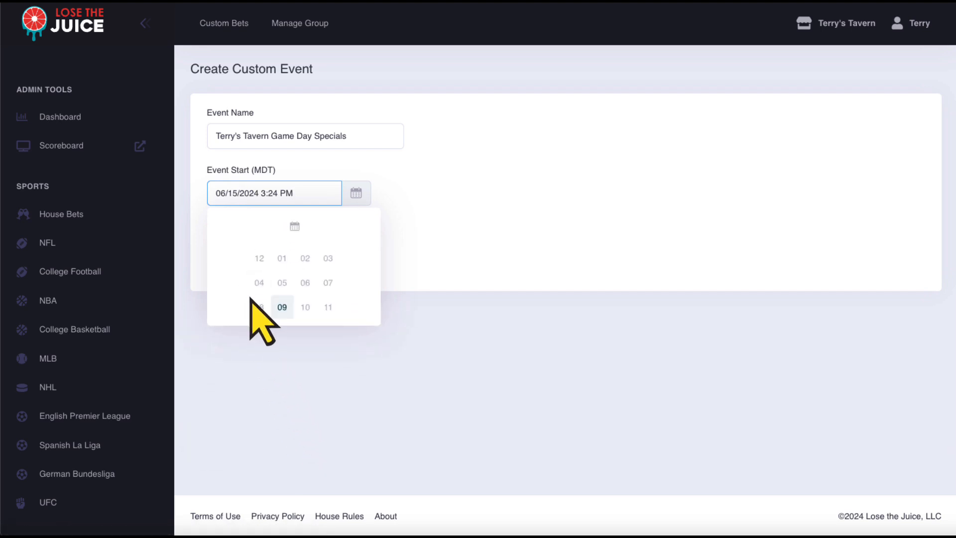
left_click(259, 308)
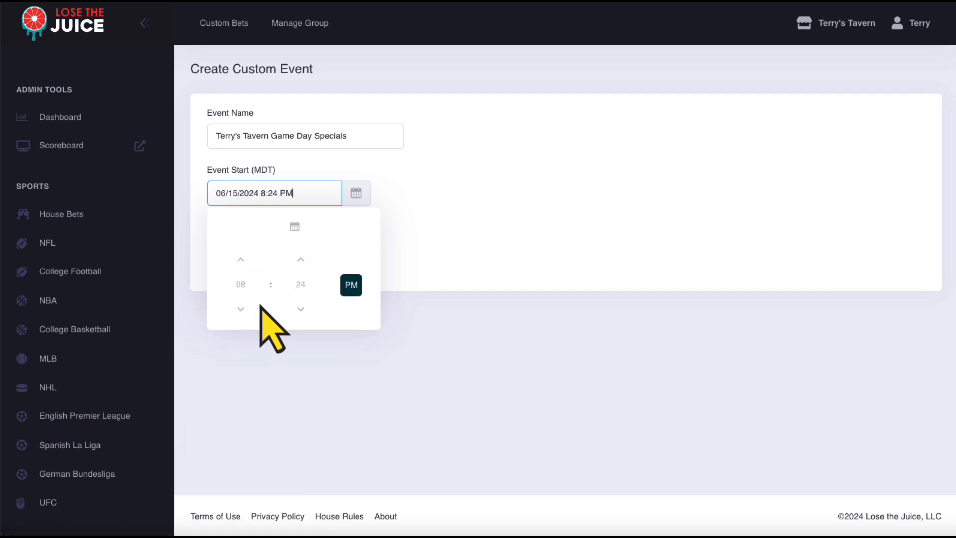
left_click(300, 288)
left_click(259, 260)
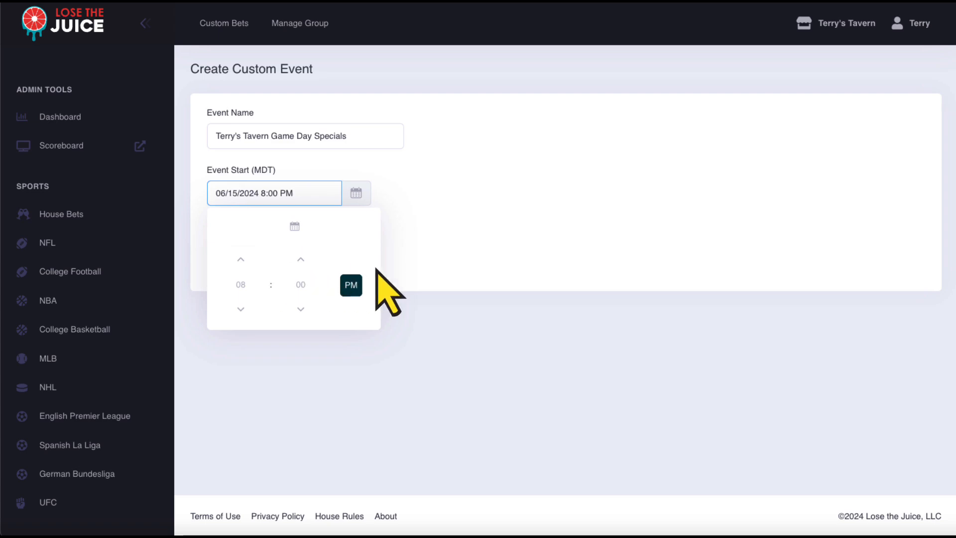
left_click(404, 272)
left_click(241, 249)
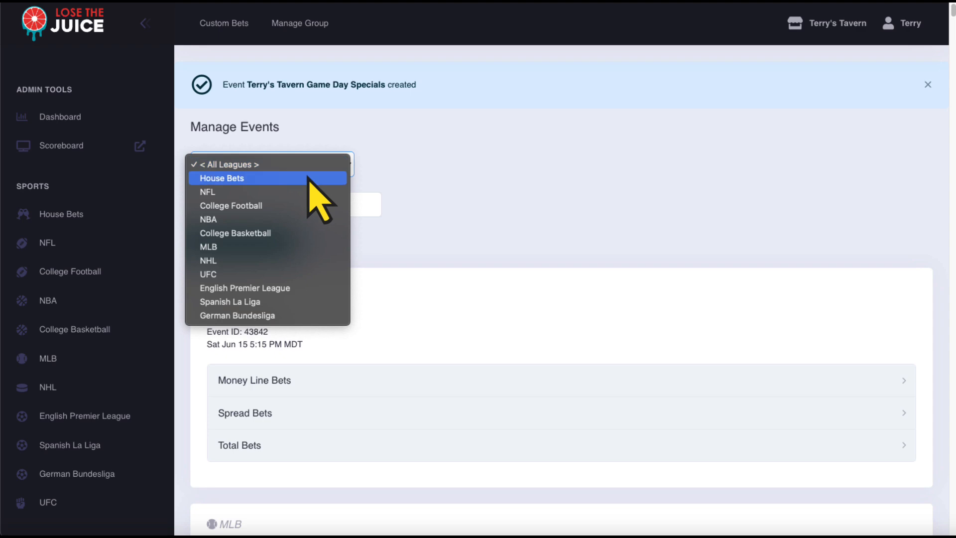
- Among the House Bets events, start a money line bet for Terry's Tavern Game Day Specials named "What color shirts are the bartenders wearing?"
left_click(311, 180)
left_click(902, 419)
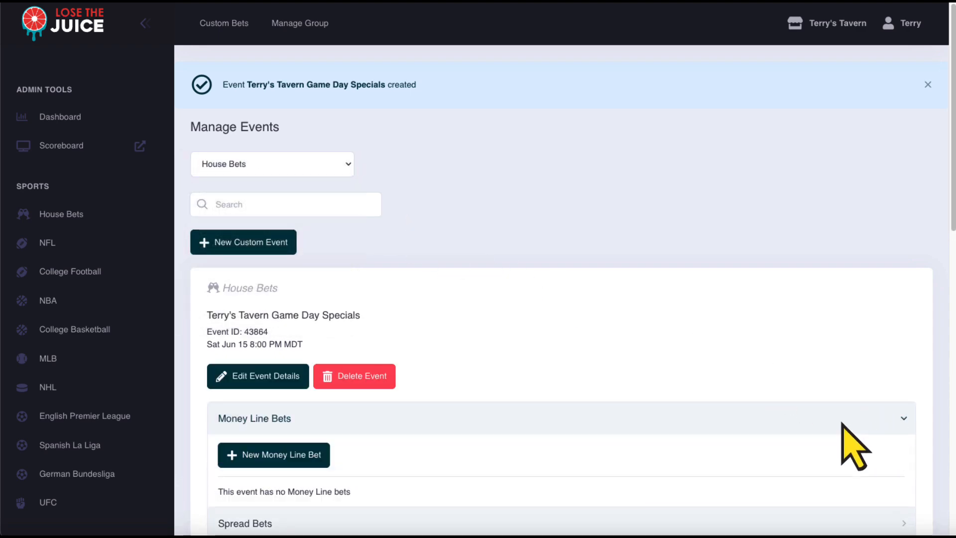
left_click(272, 455)
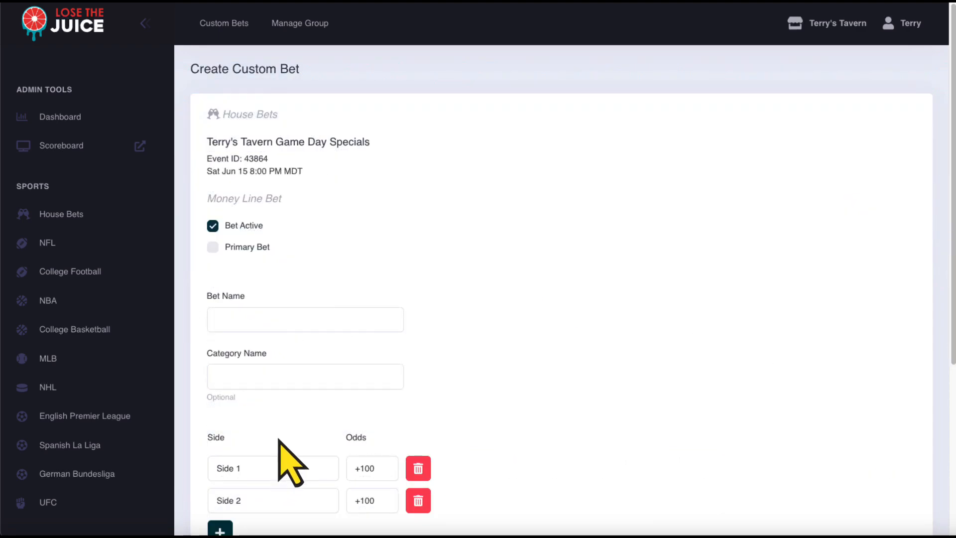
left_click(355, 325)
type("What color ")
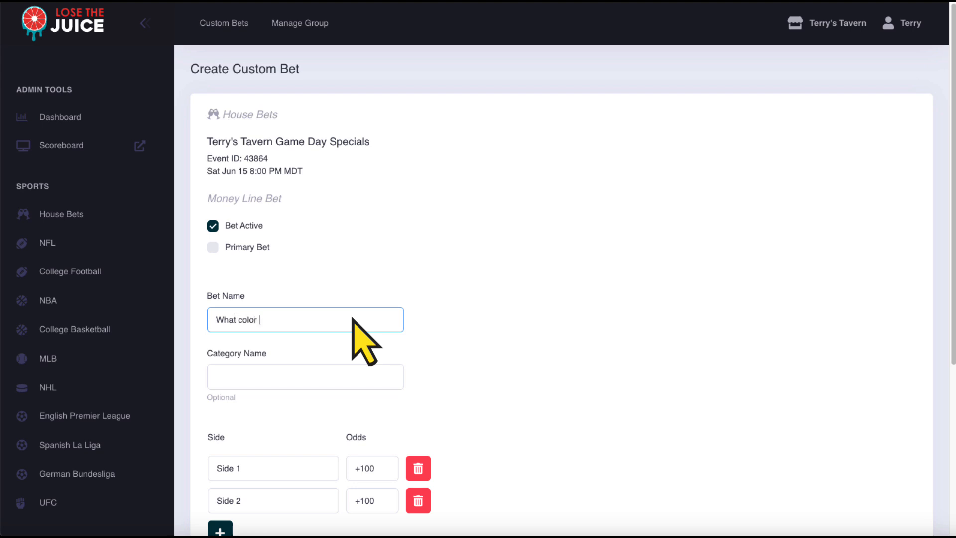
type("shirts are the bartenders wearing?")
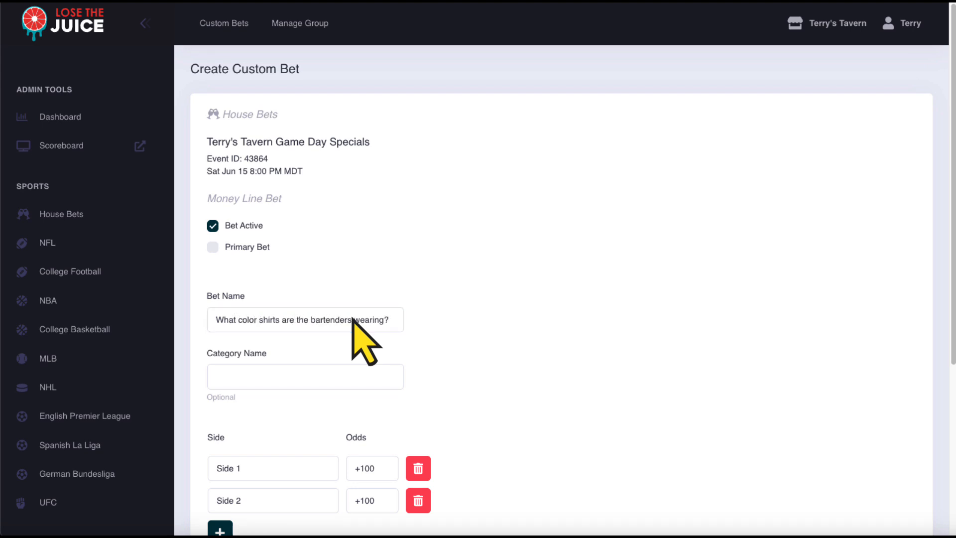
- Name the first two sides of the shirt color bet Black and White
scroll(352, 319, "down", 3)
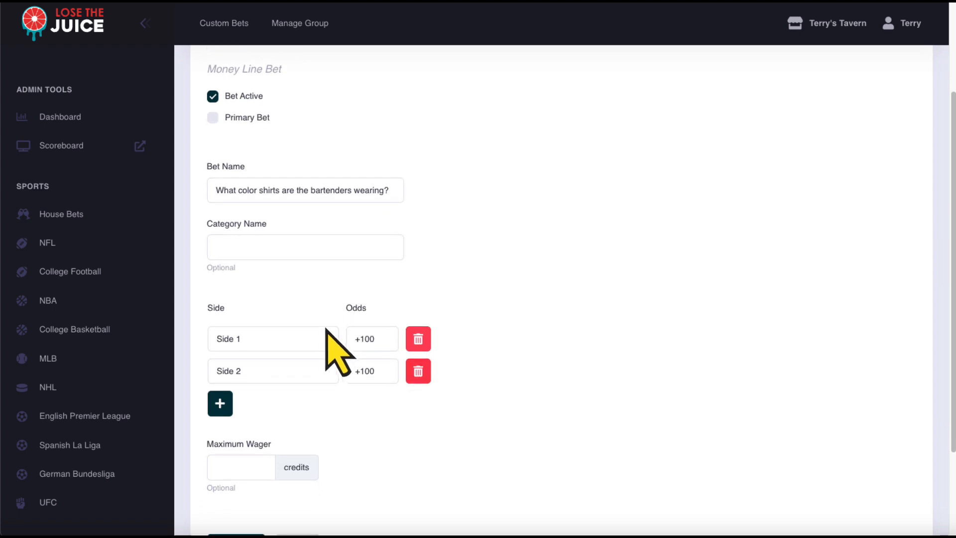
left_click(299, 340)
triple_click(300, 339)
type("Black")
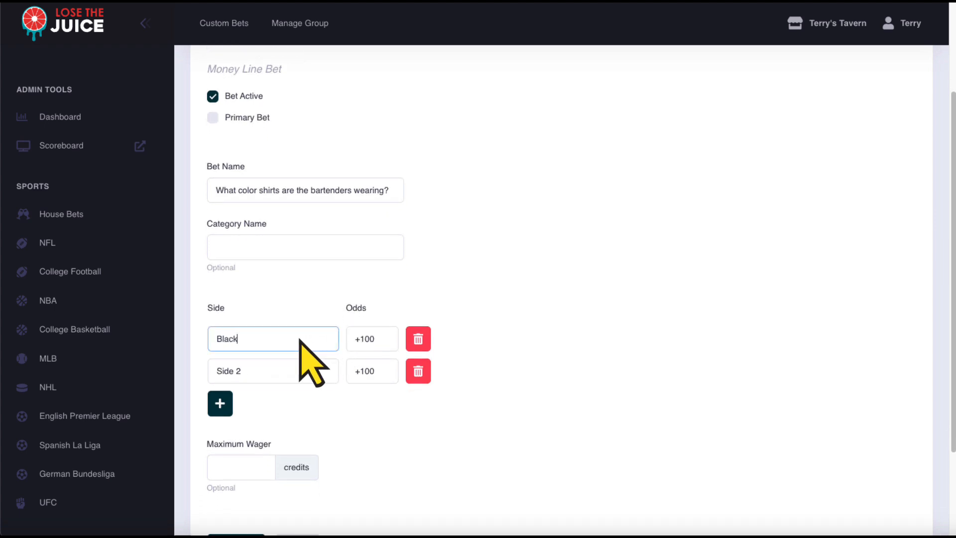
triple_click(301, 369)
type("White")
- Add three more sides to the shirt color bet, named Red, Green and Orange
left_click(220, 404)
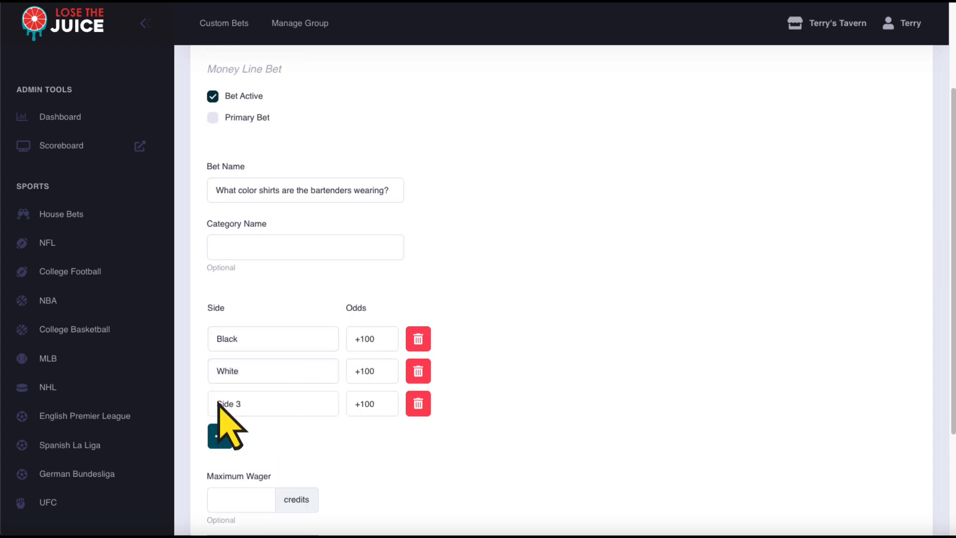
triple_click(305, 404)
type("Red")
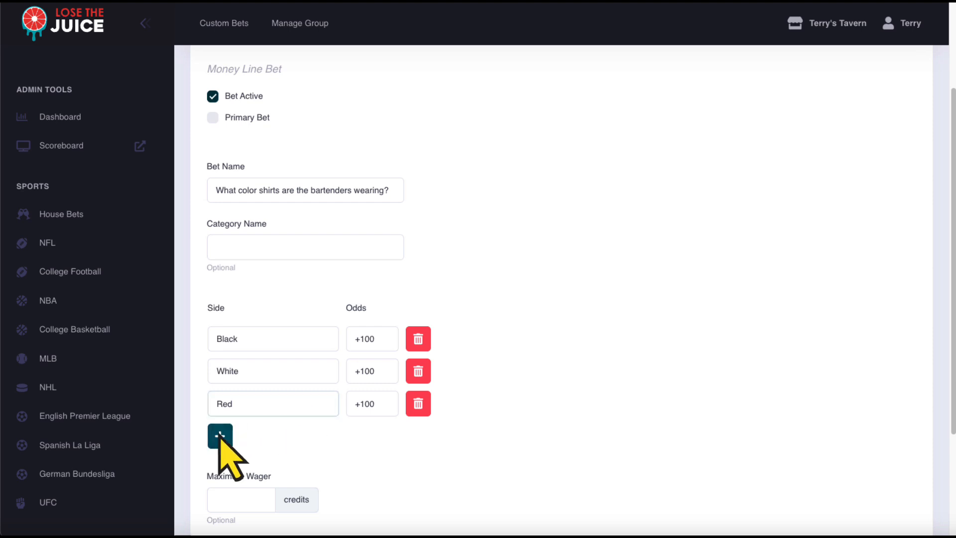
left_click(220, 436)
double_click(309, 435)
triple_click(309, 436)
type("Green")
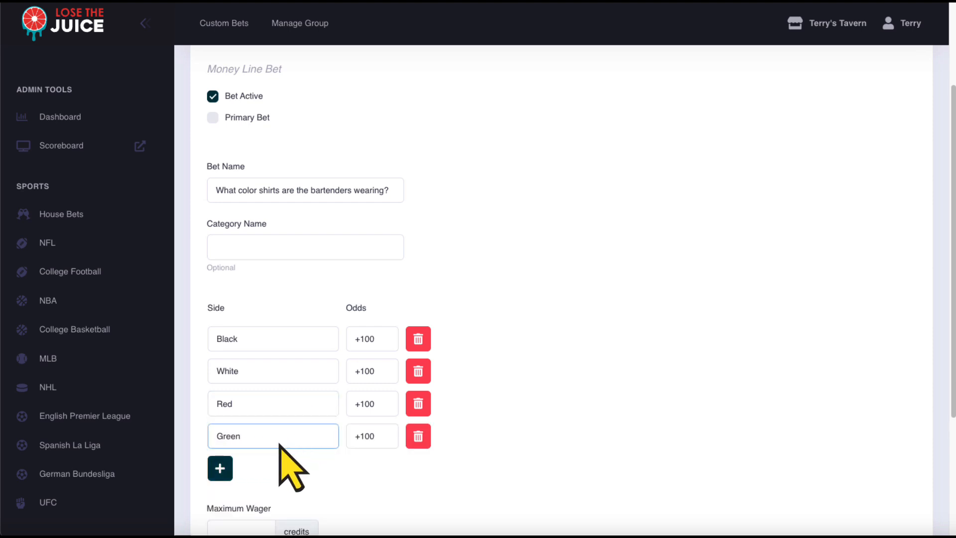
left_click(220, 468)
triple_click(305, 468)
type("Orange")
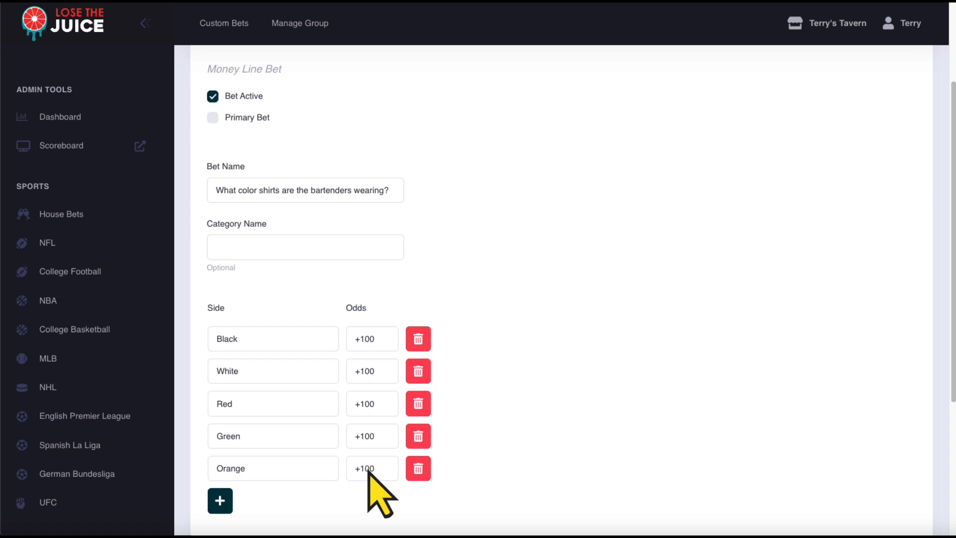
- Set the bet's maximum wager to 500 credits and create the bet
scroll(368, 470, "down", 3)
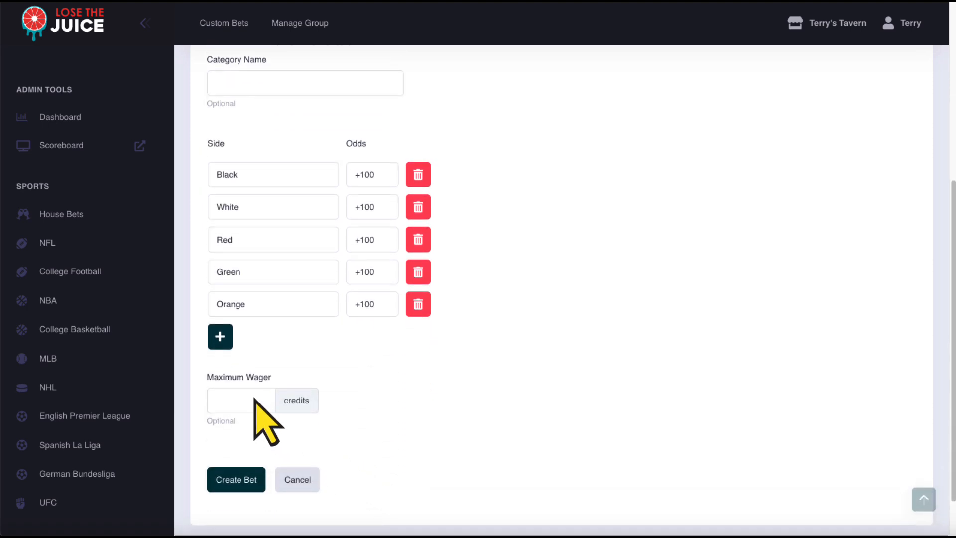
left_click(255, 399)
type("500")
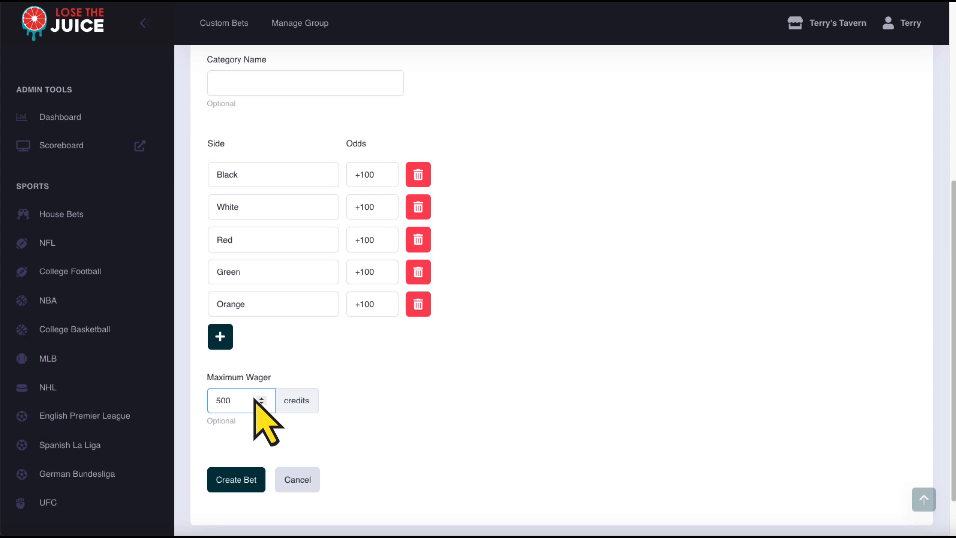
key("Tab")
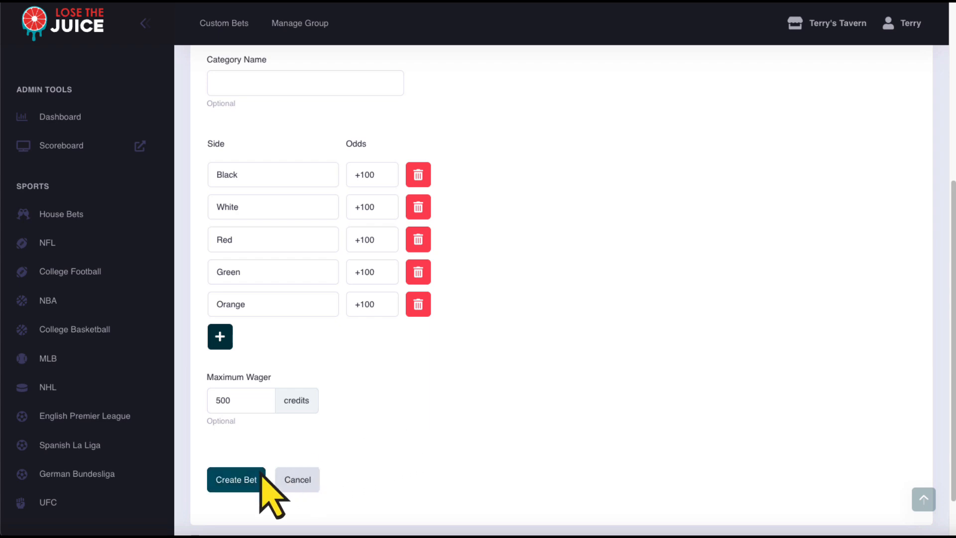
left_click(236, 479)
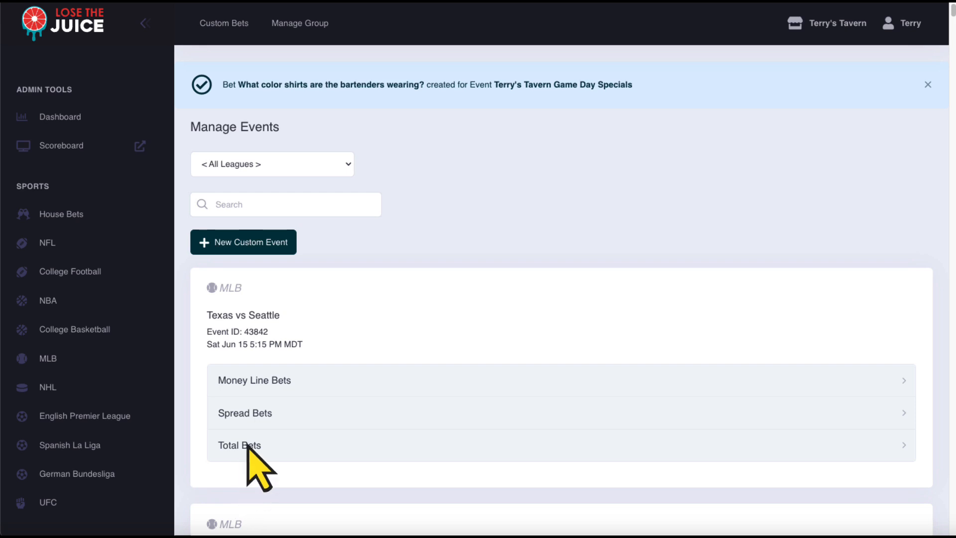
- Filter the events list to House Bets and review the money line bets for Terry's Tavern Game Day Specials
left_click(346, 164)
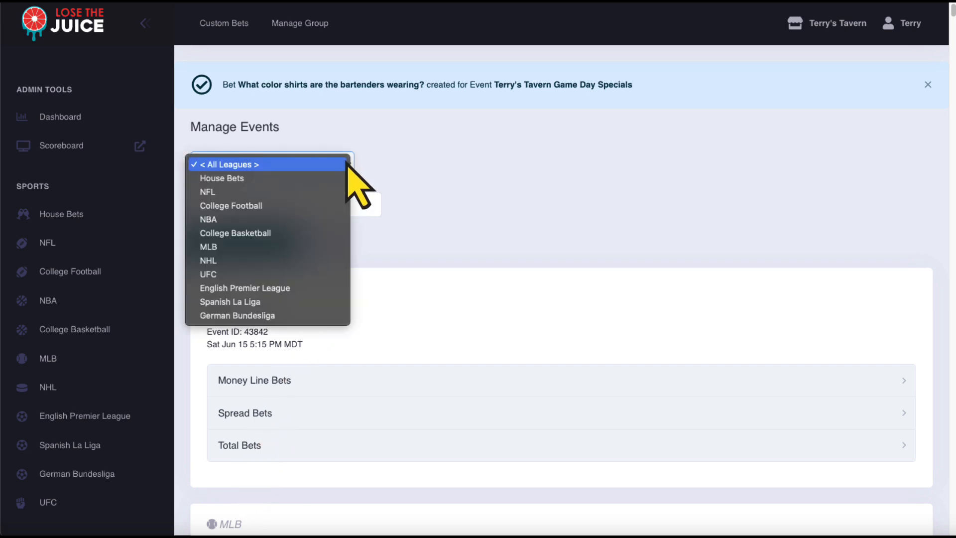
left_click(305, 178)
left_click(901, 418)
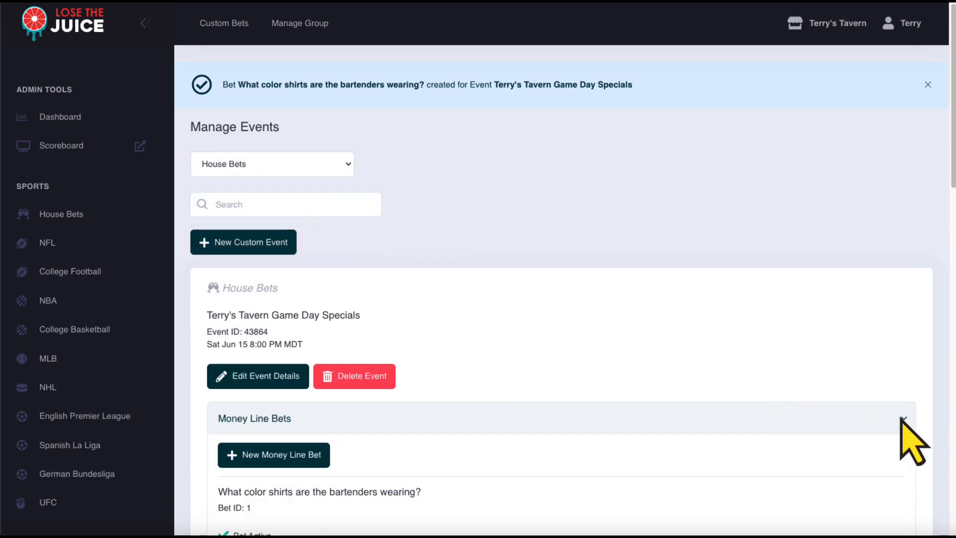
scroll(893, 436, "down", 4)
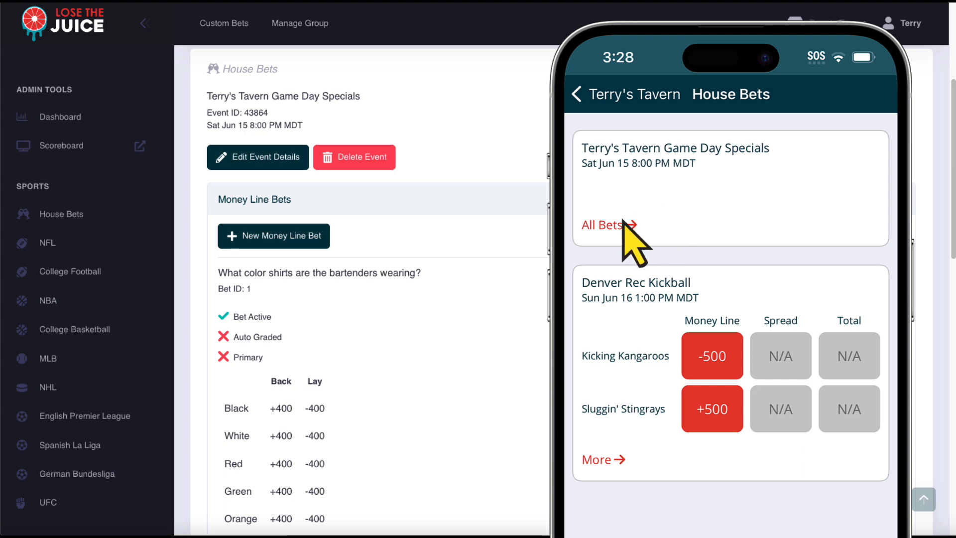
- In the mobile app, show the additional bets for Terry's Tavern Game Day Specials and examine the shirt color bet
left_click(603, 226)
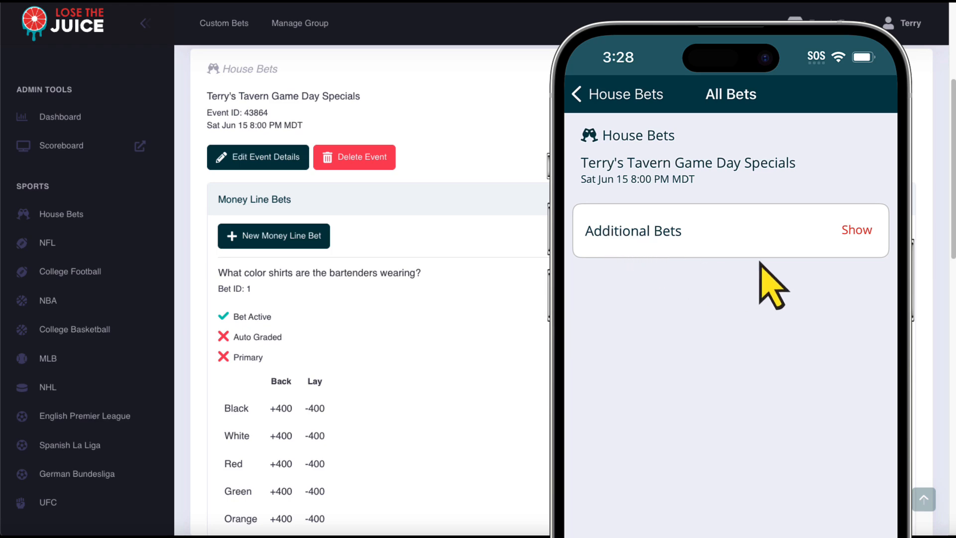
left_click(858, 232)
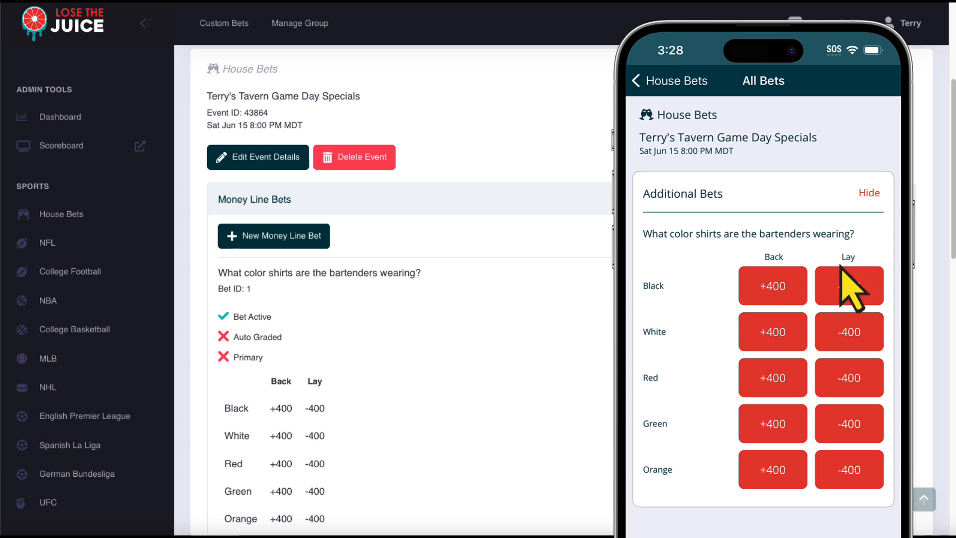
left_click(775, 384)
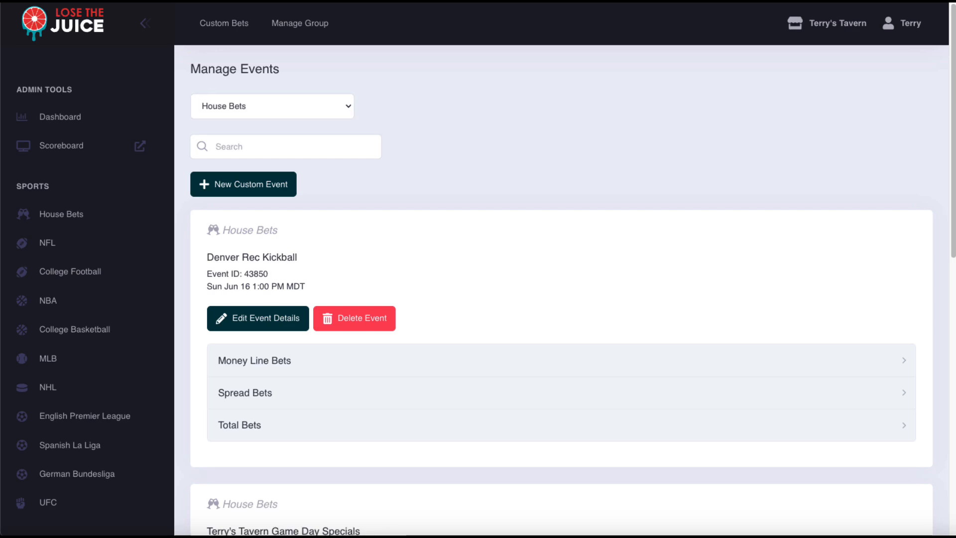
left_click(902, 393)
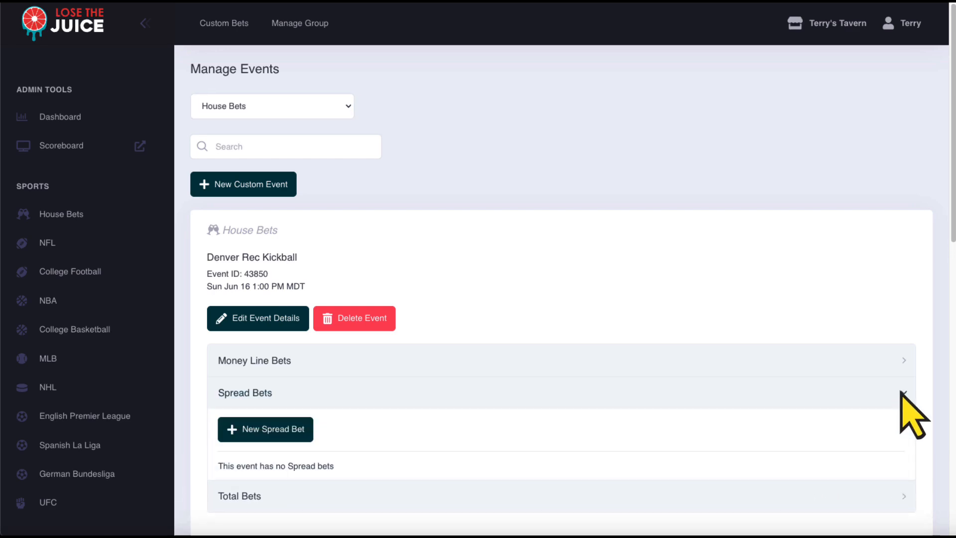
left_click(264, 431)
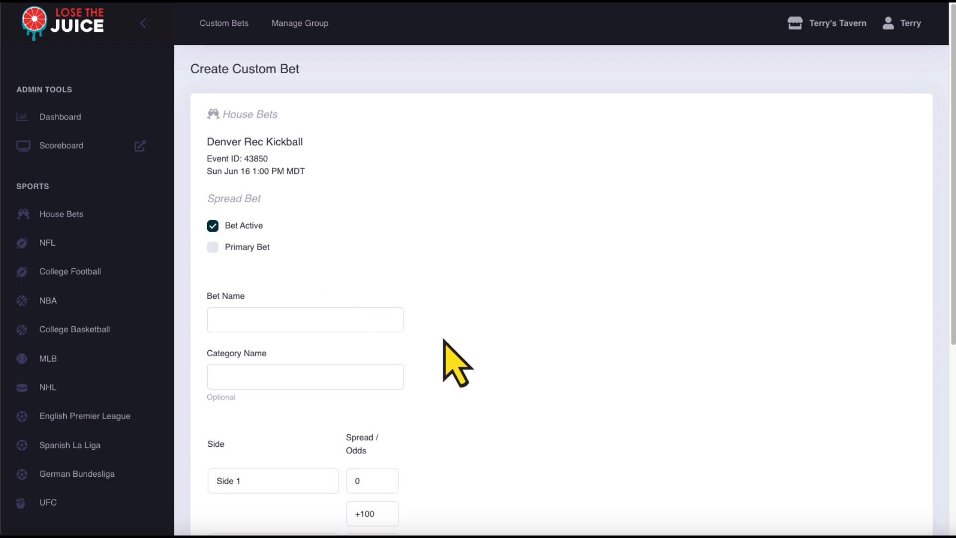
scroll(444, 341, "down", 4)
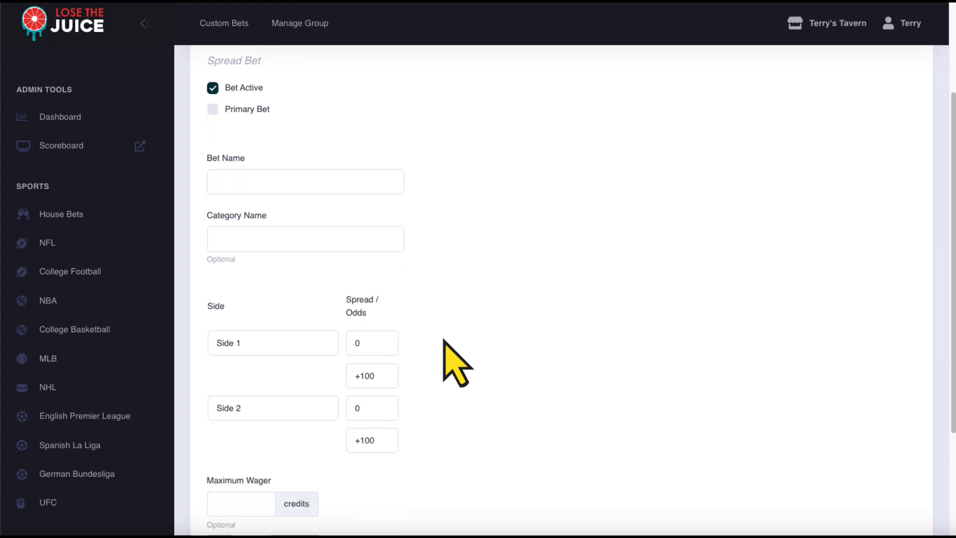
scroll(443, 339, "down", 2)
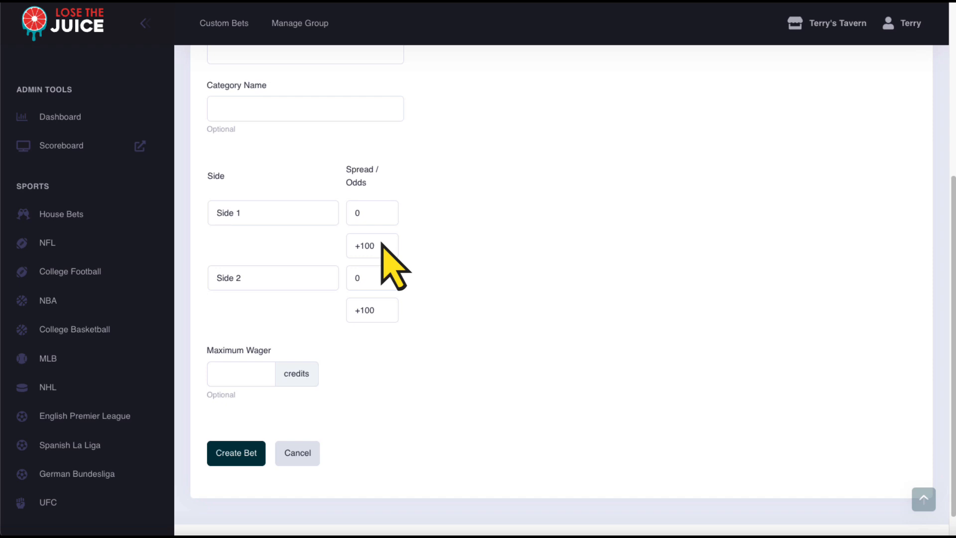
left_click(384, 213)
key("BackSpace")
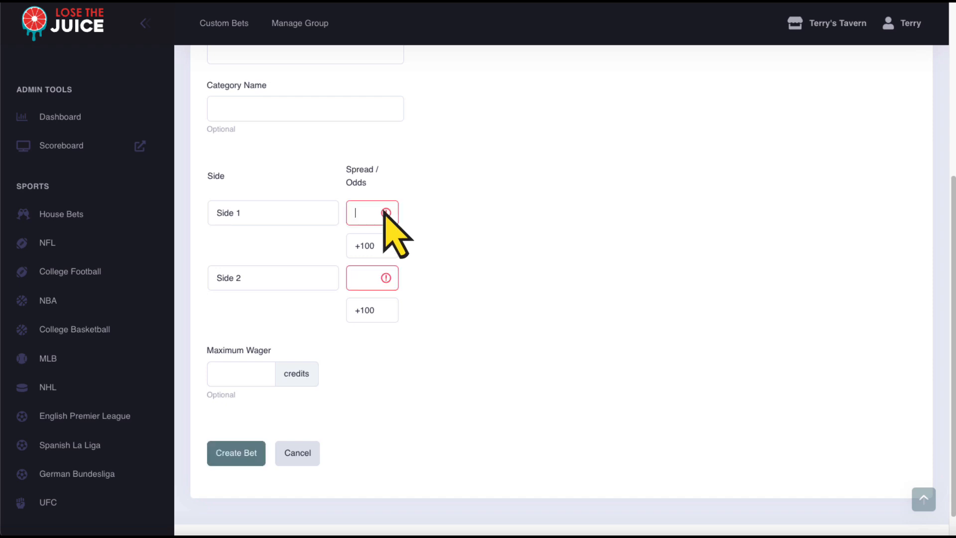
type("-13.5")
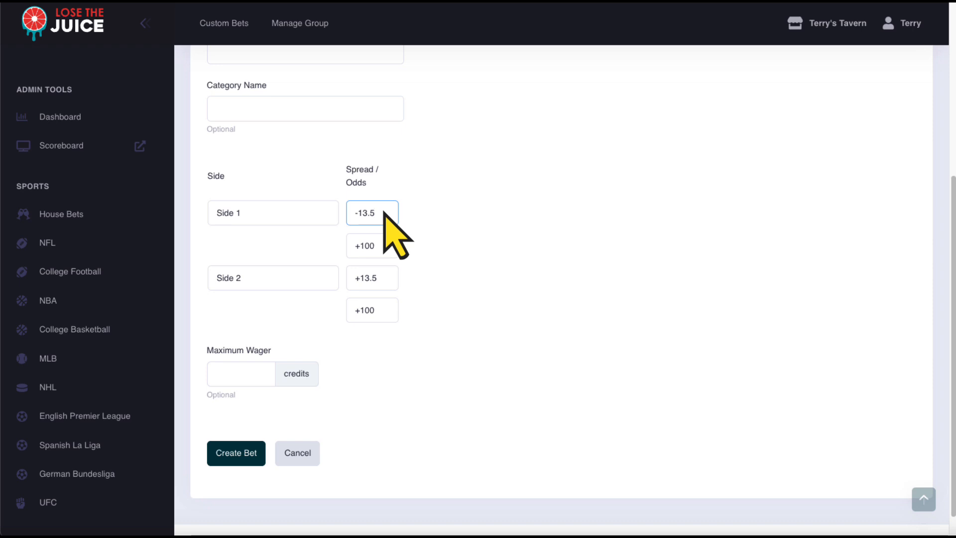
left_click(387, 277)
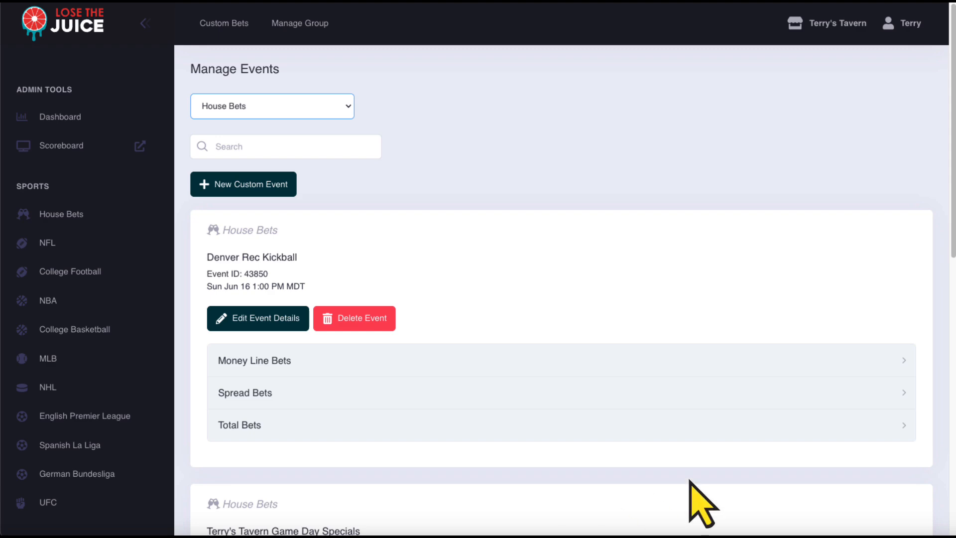
- Start a new spread bet for Denver Rec Kickball and mark it as the primary bet
left_click(900, 392)
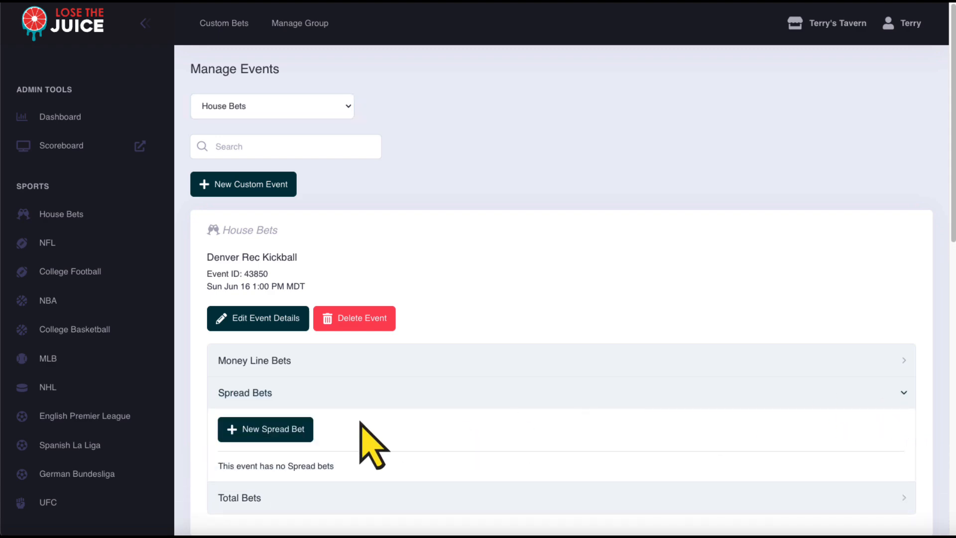
left_click(263, 431)
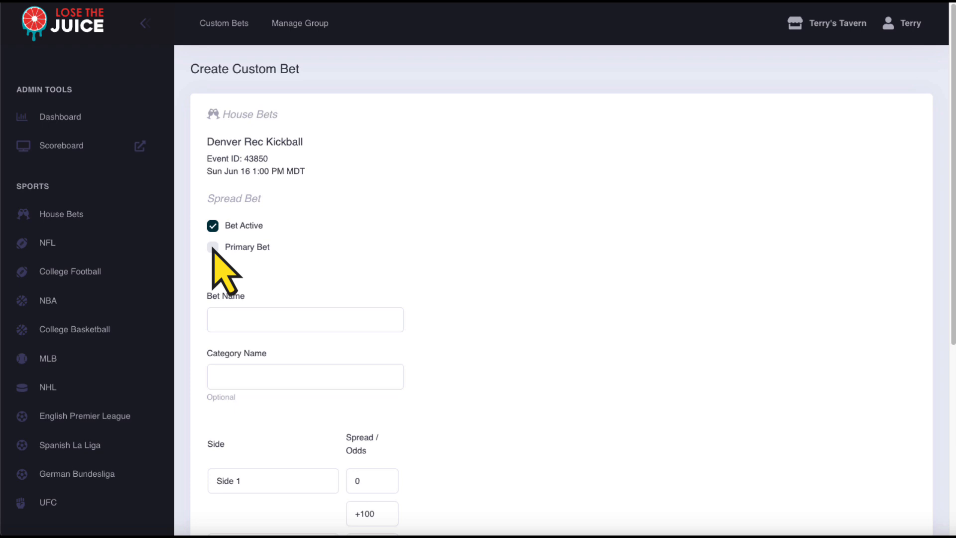
left_click(213, 247)
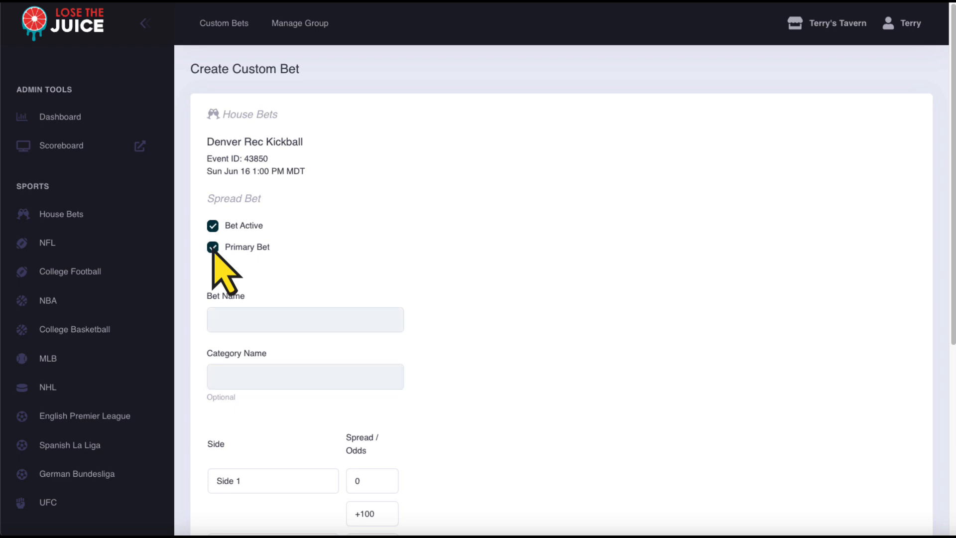
- Name the two sides of the spread bet Kicking Kangaroos and Sluggin' Stingrays
scroll(214, 251, "down", 5)
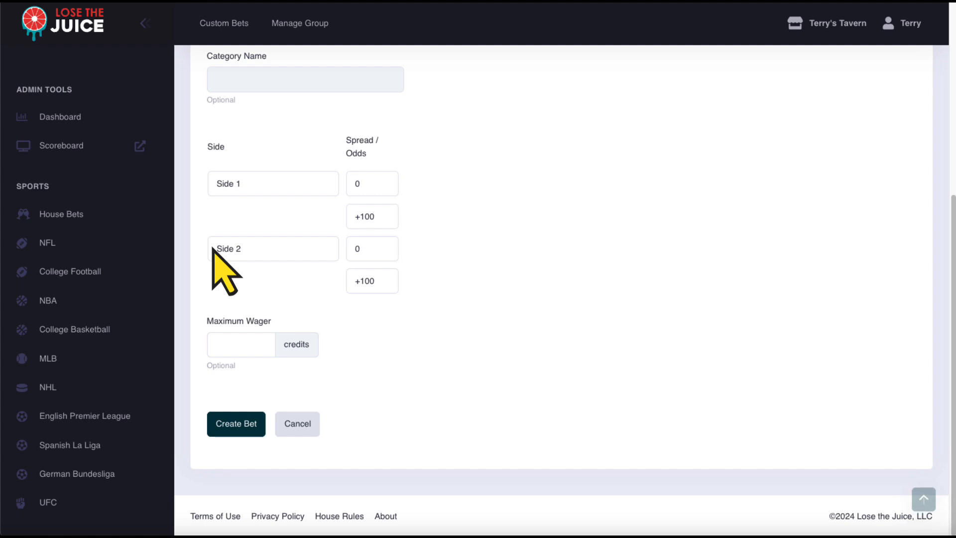
left_click(317, 182)
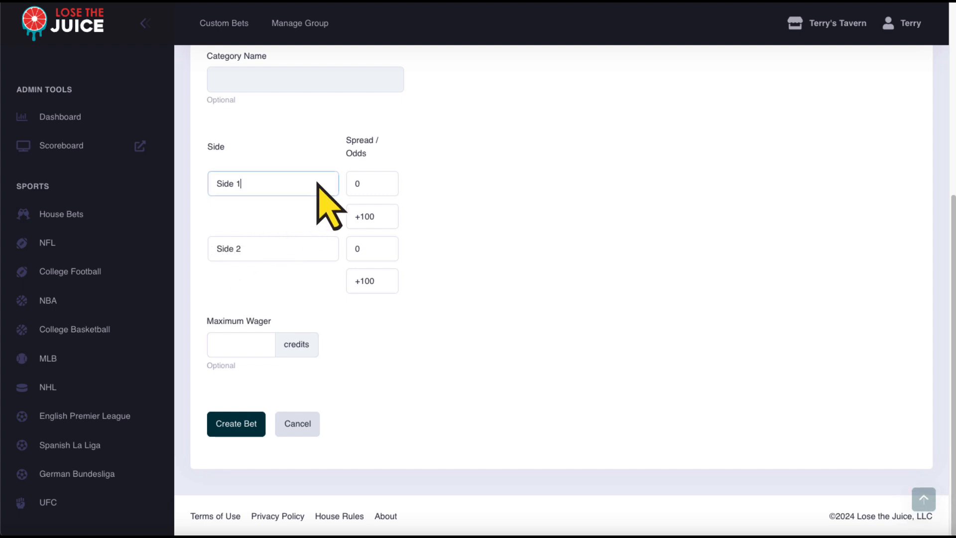
key("ctrl+a")
type("Kicking Kangaroos")
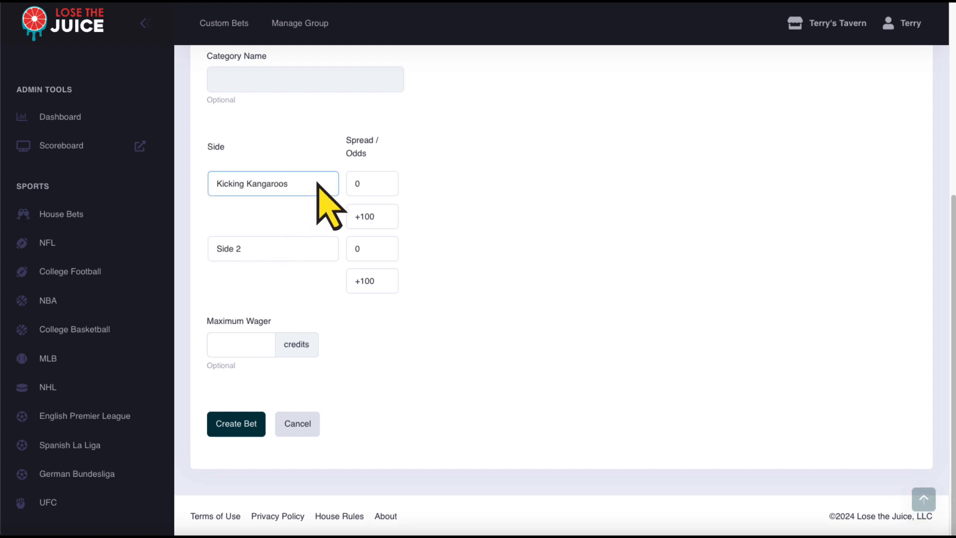
key("Tab")
key("ctrl+a")
key("BackSpace")
type("Sluggin' Stingrays")
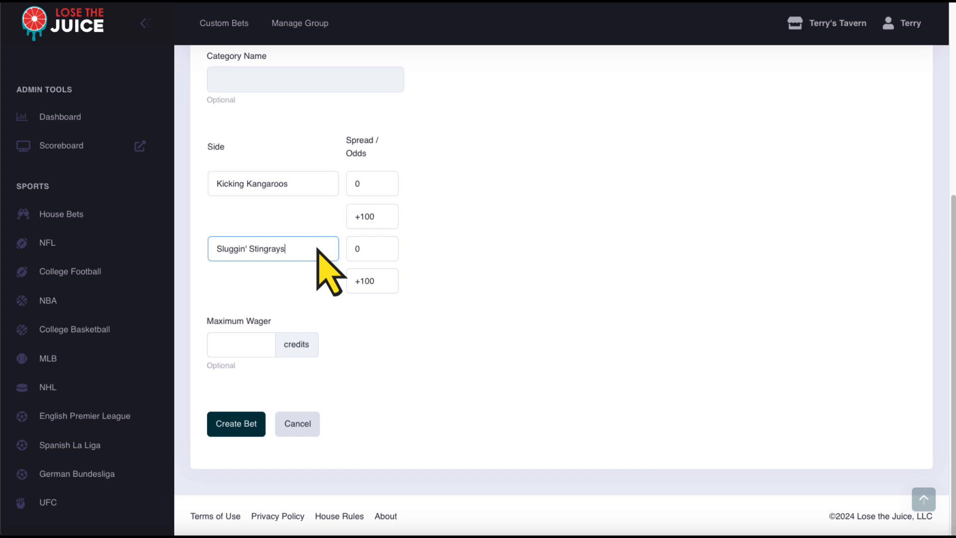
- Set the Kicking Kangaroos spread to -5 and create the bet
left_click(388, 181)
type("-5")
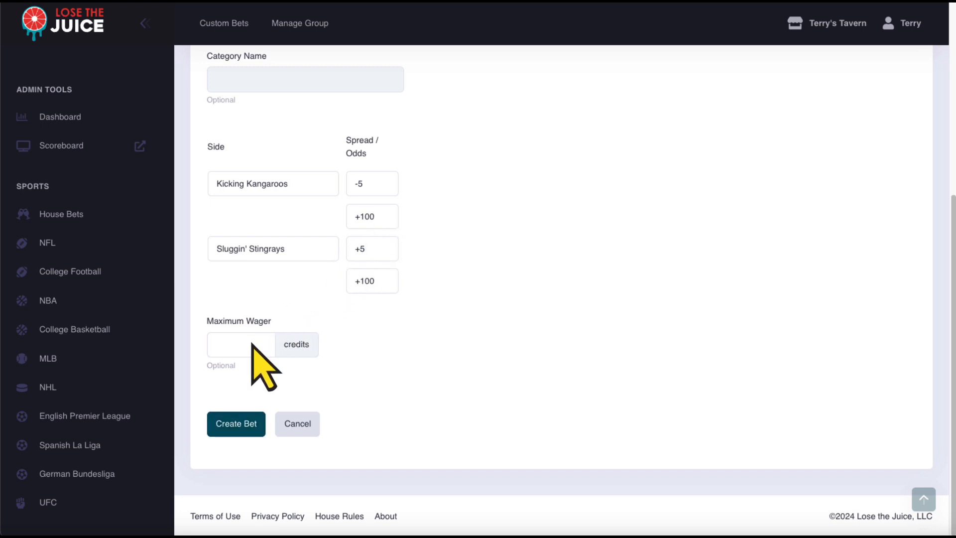
left_click(236, 424)
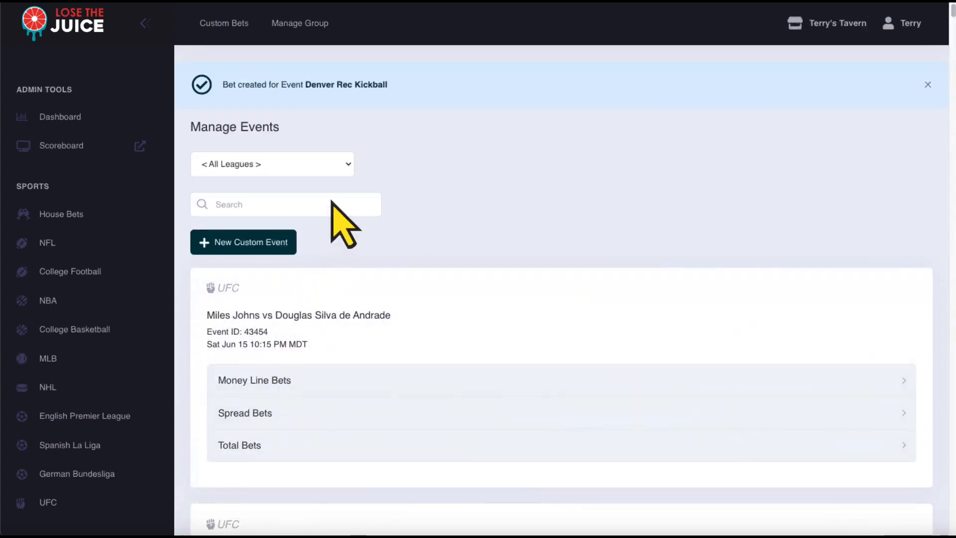
- Filter the events list to House Bets and review the spread bets for Denver Rec Kickball
left_click(348, 166)
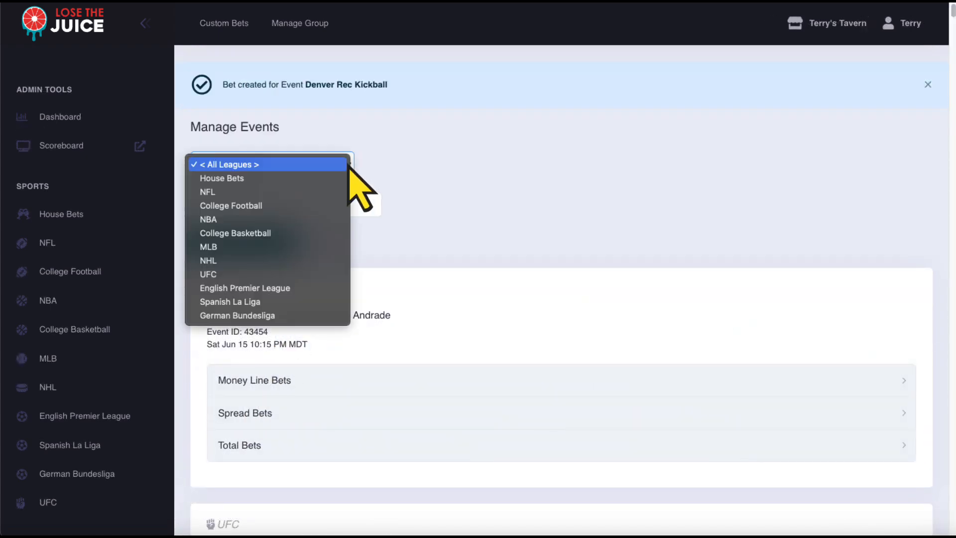
left_click(328, 178)
scroll(793, 299, "down", 3)
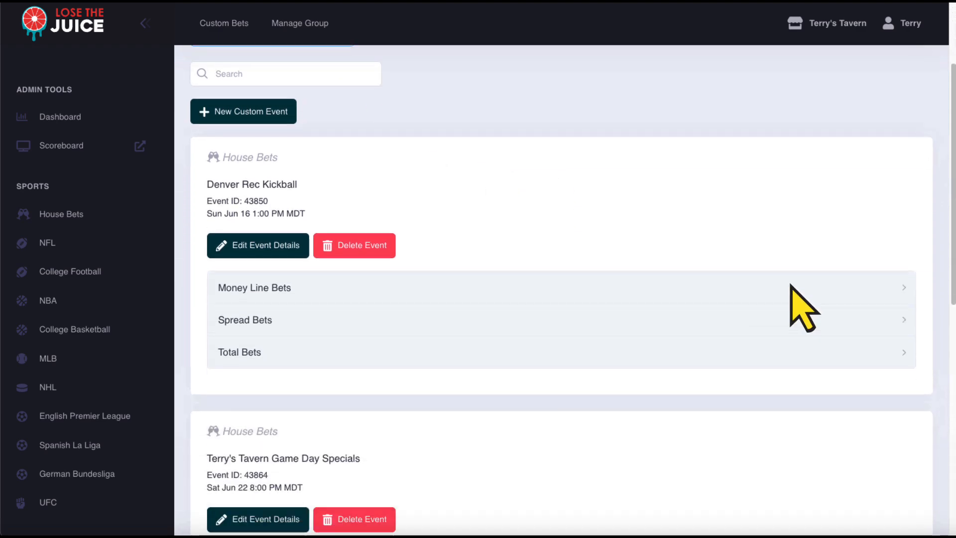
left_click(904, 311)
scroll(903, 311, "down", 3)
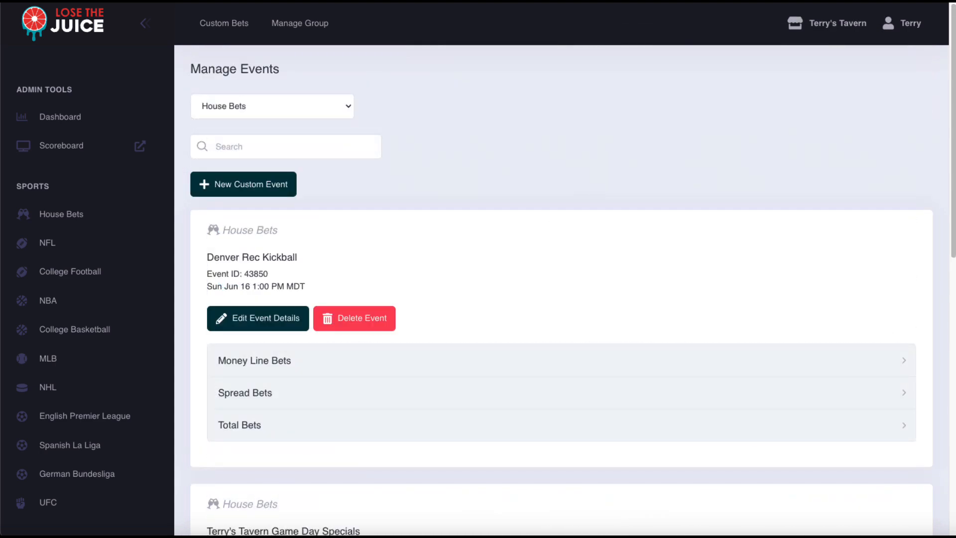
- Open the new total bet form for Denver Rec Kickball and review its fields
left_click(887, 424)
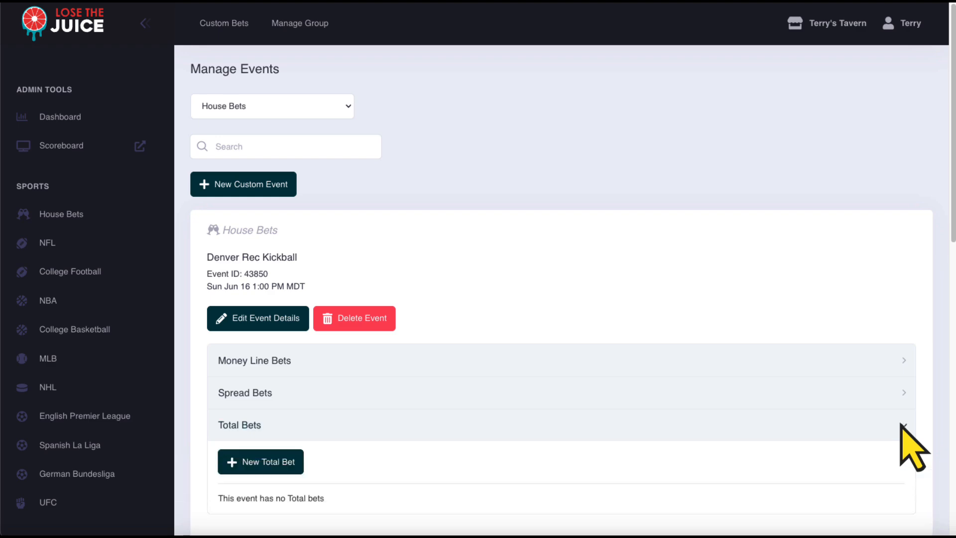
left_click(264, 463)
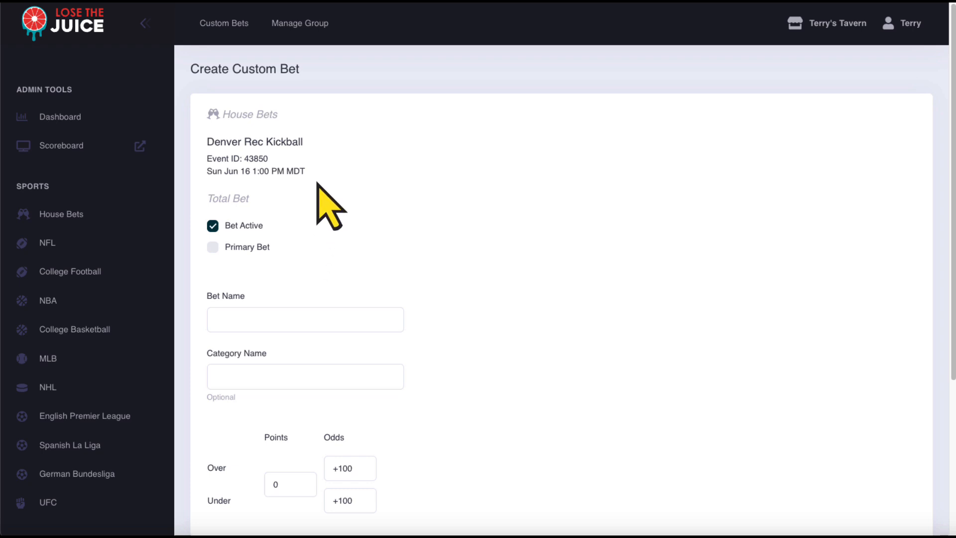
scroll(318, 183, "down", 5)
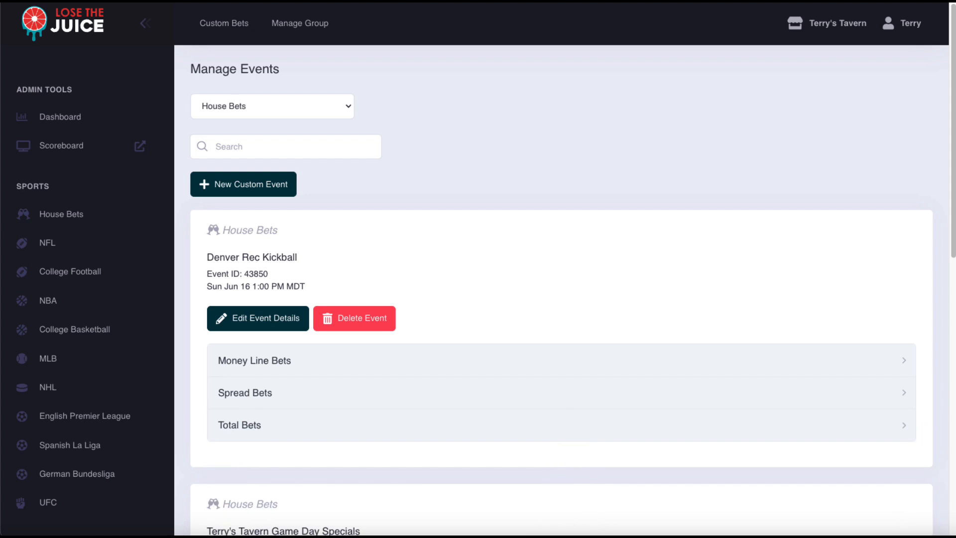
- Start a new total bet for Denver Rec Kickball and mark it as the primary bet
left_click(903, 425)
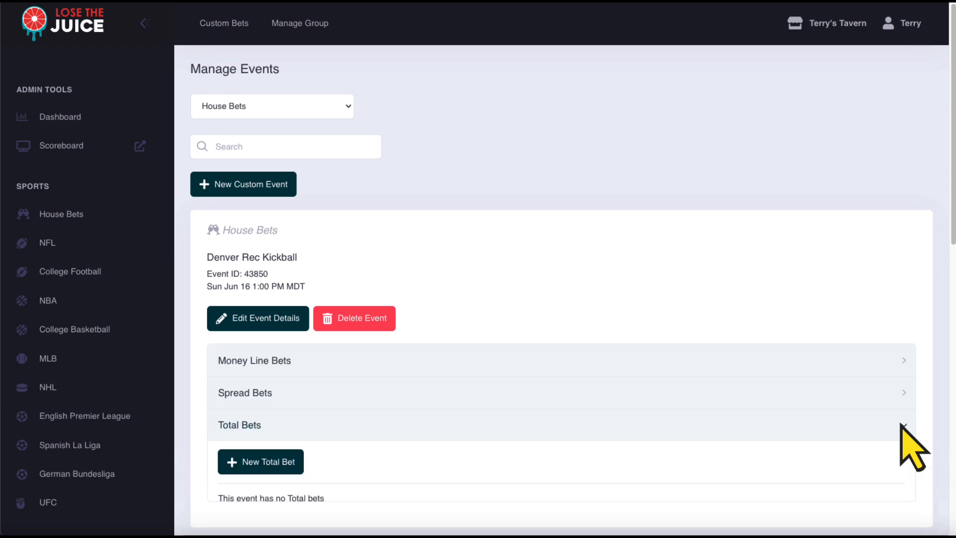
left_click(261, 460)
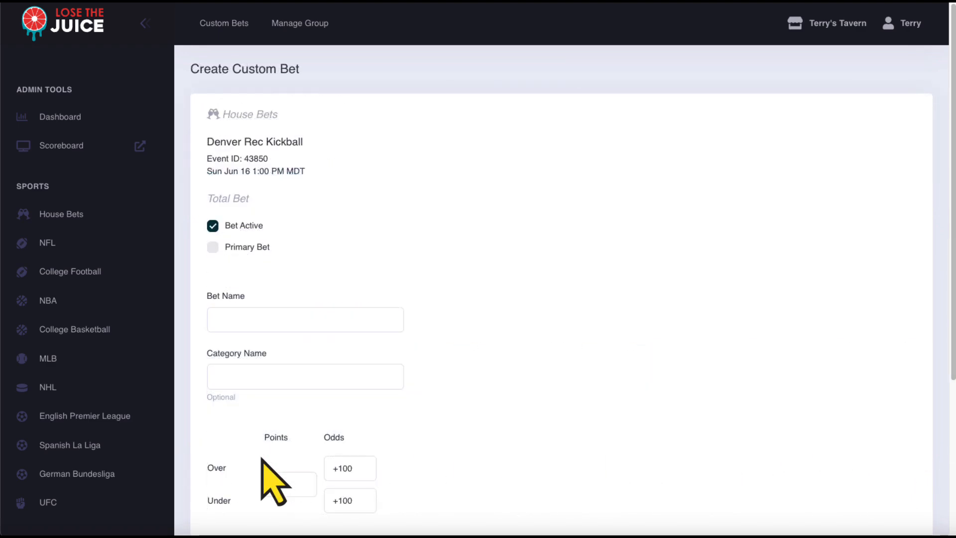
left_click(213, 247)
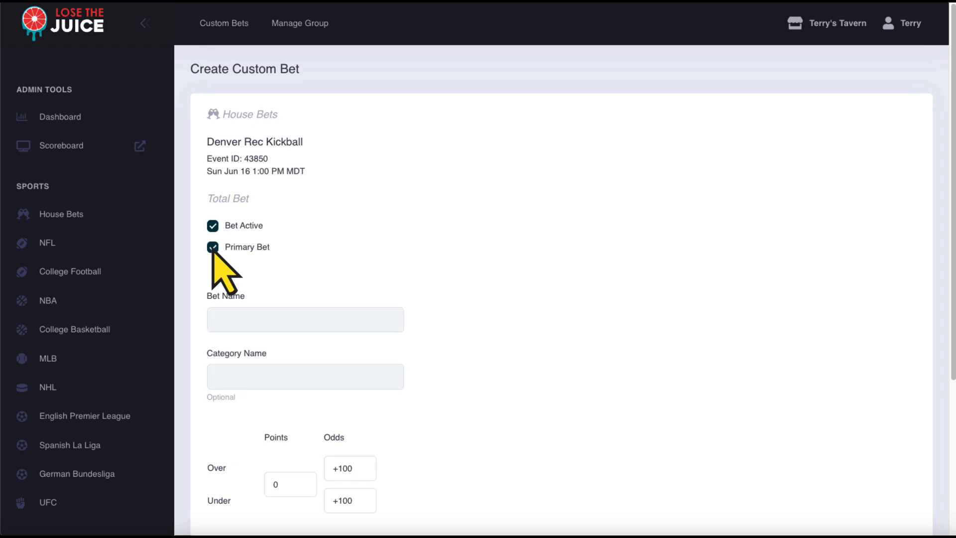
- Set the total to 12.5 points with over odds of -120 and under odds of +120, and create the bet
scroll(213, 247, "down", 5)
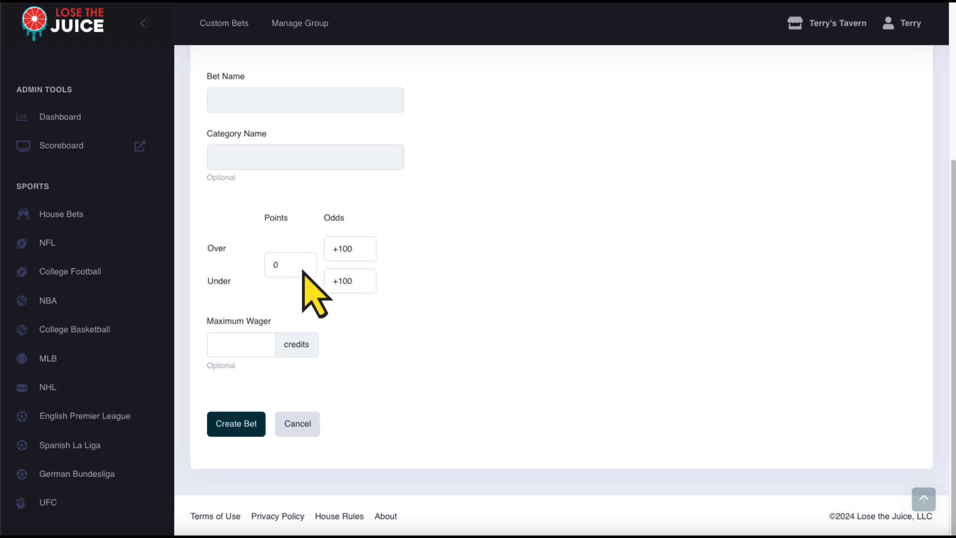
left_click(302, 272)
key("BackSpace")
type("12.5")
left_click(366, 252)
type("-120")
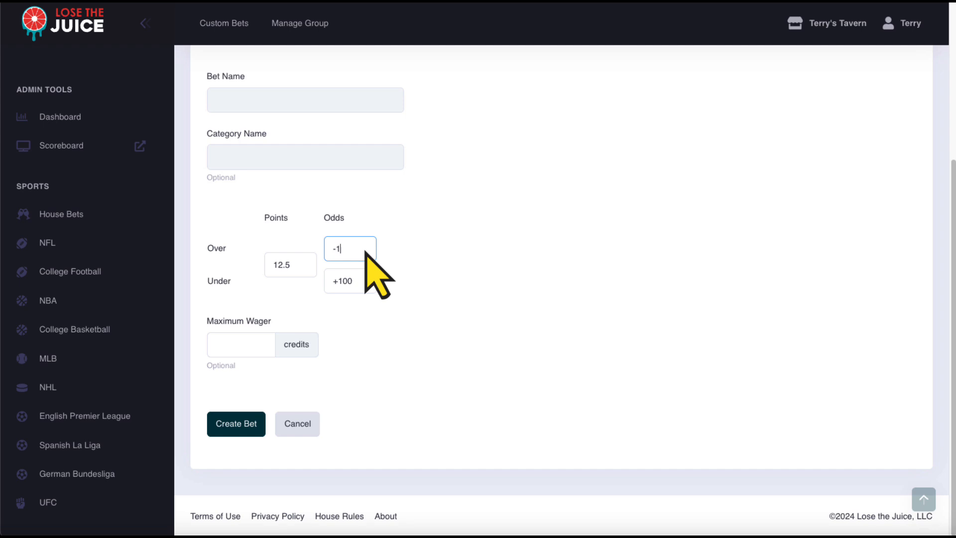
left_click(364, 279)
double_click(364, 279)
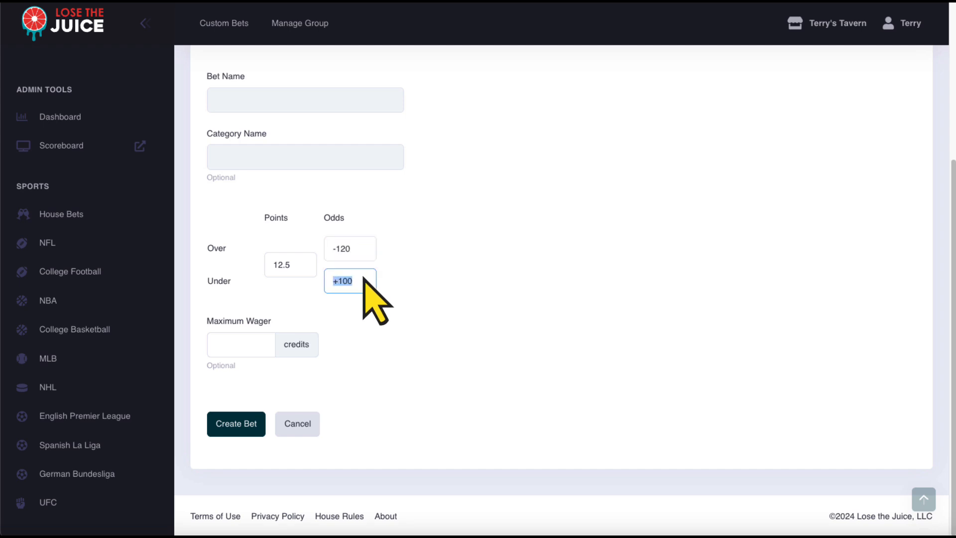
type("+120")
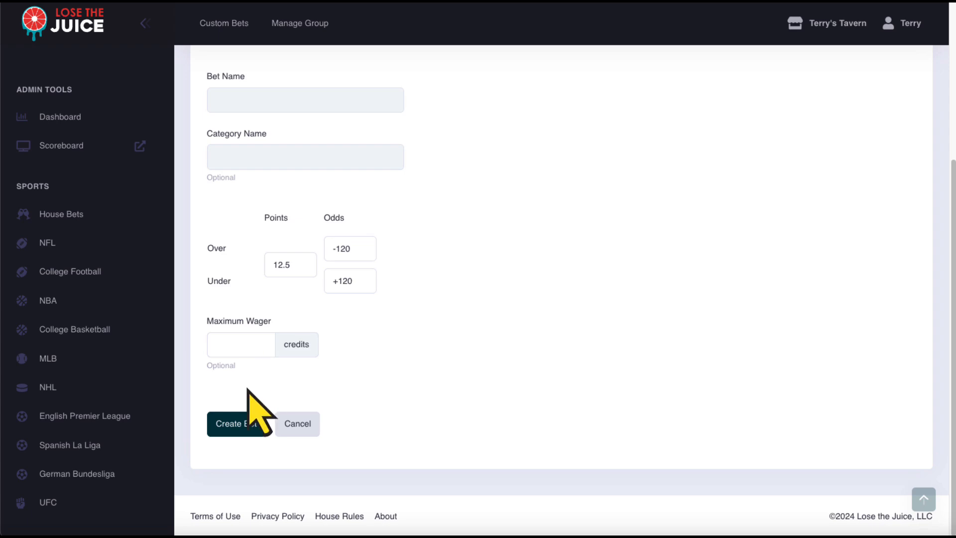
left_click(236, 424)
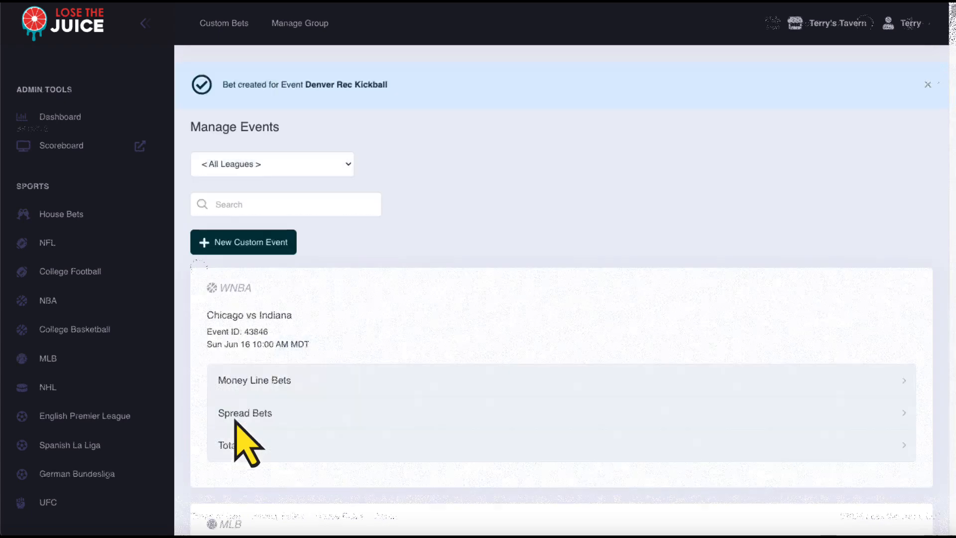
- Filter the events list to House Bets and review the total bets for Denver Rec Kickball
left_click(350, 168)
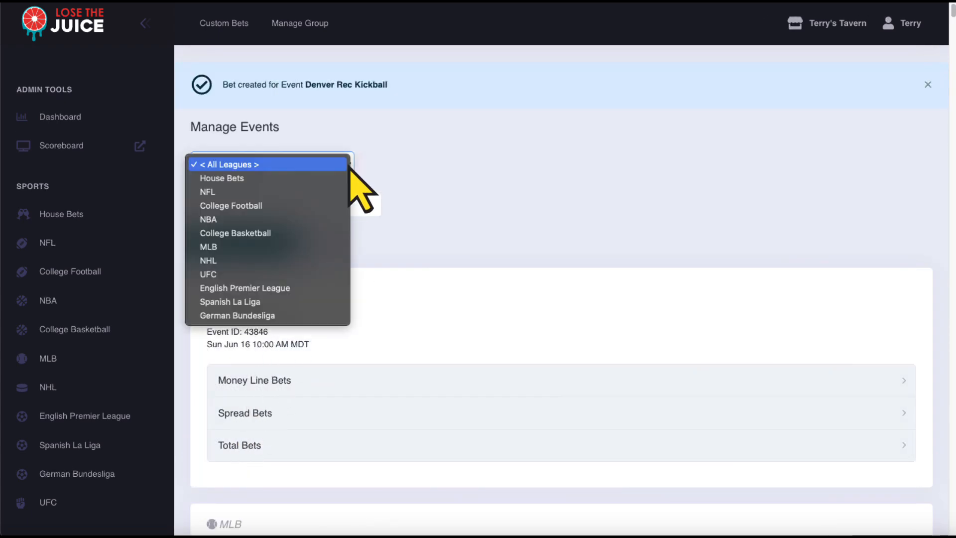
left_click(319, 178)
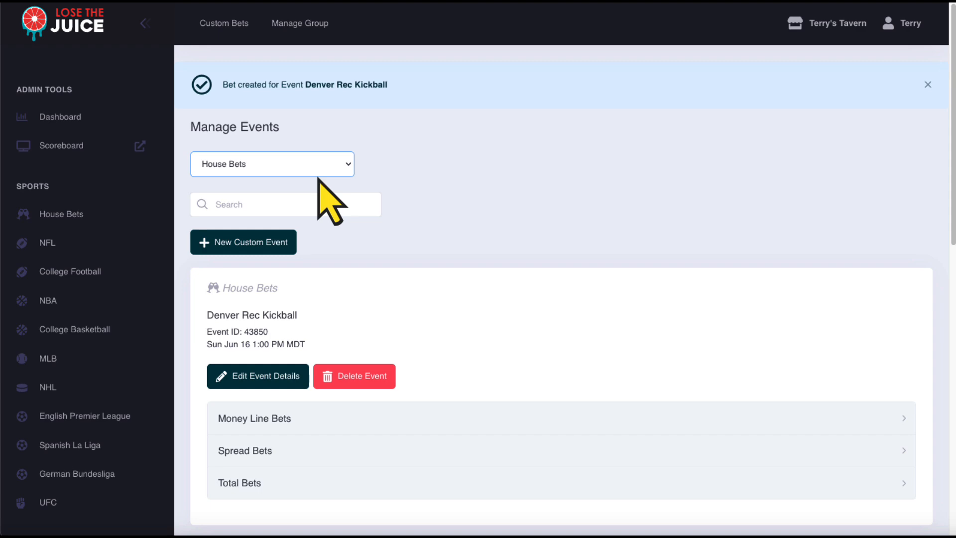
left_click(903, 483)
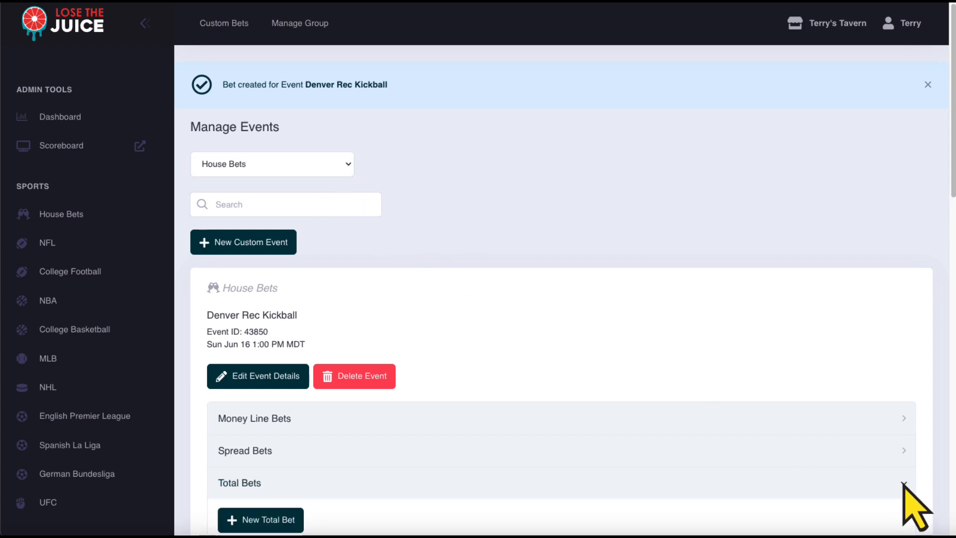
scroll(916, 508, "down", 5)
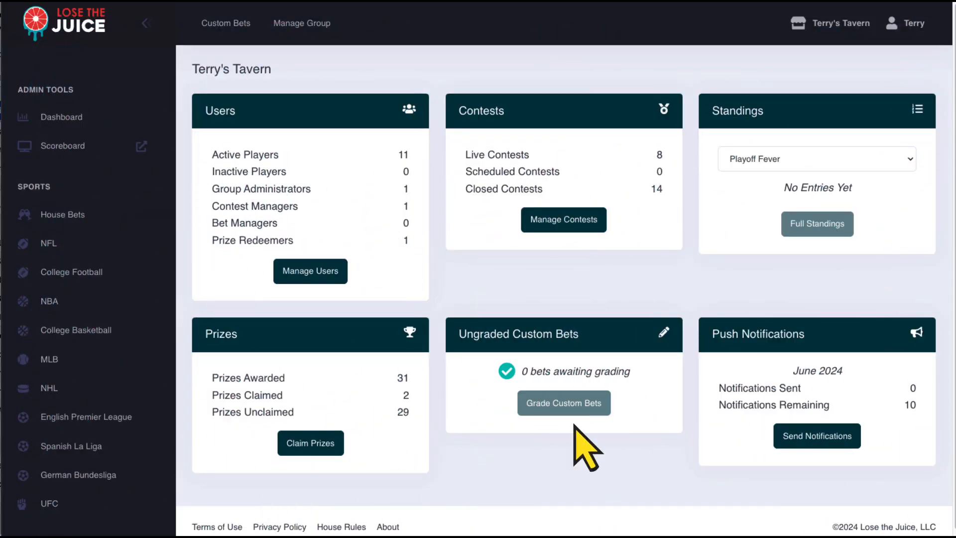
- Filter the managed events to NBA and review the money line, spread and total bets for Dallas vs Boston
left_click(911, 30)
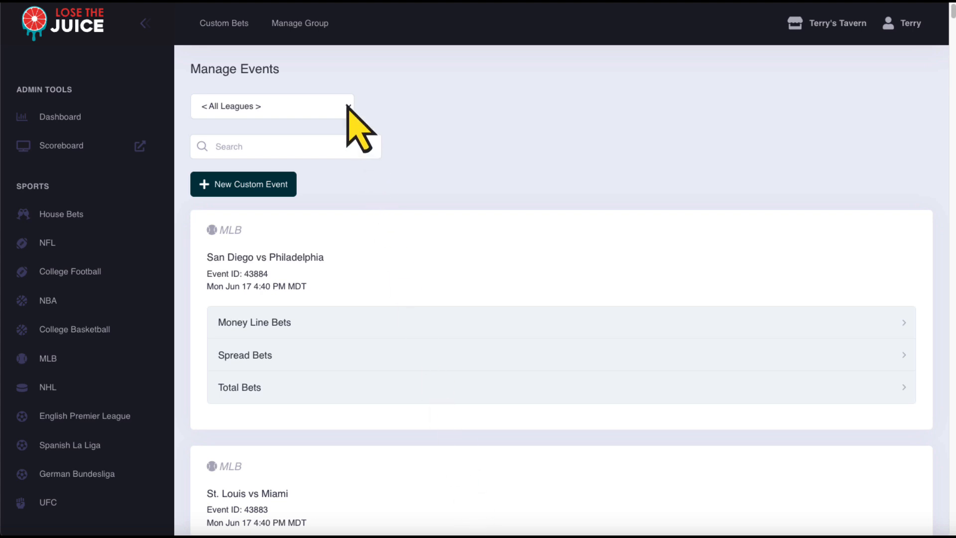
left_click(347, 106)
left_click(519, 219)
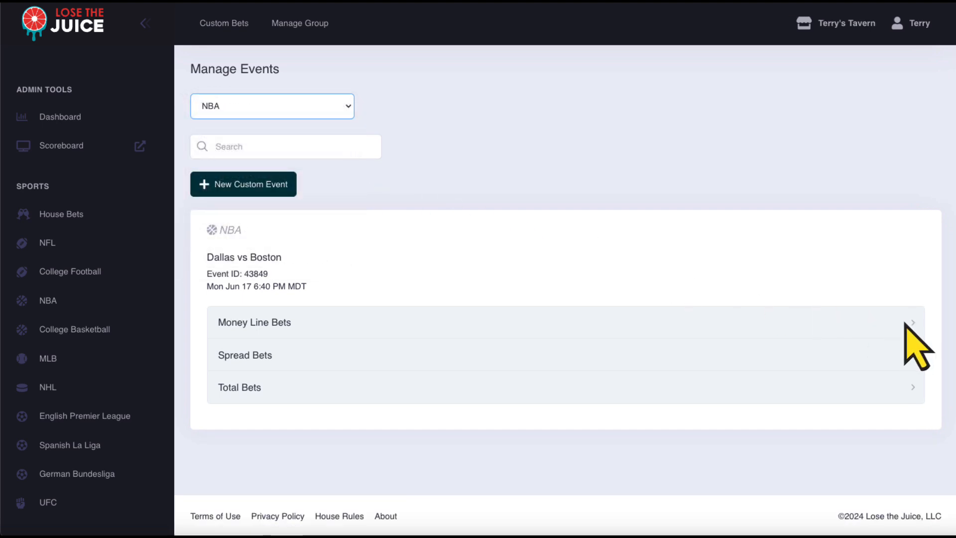
left_click(914, 344)
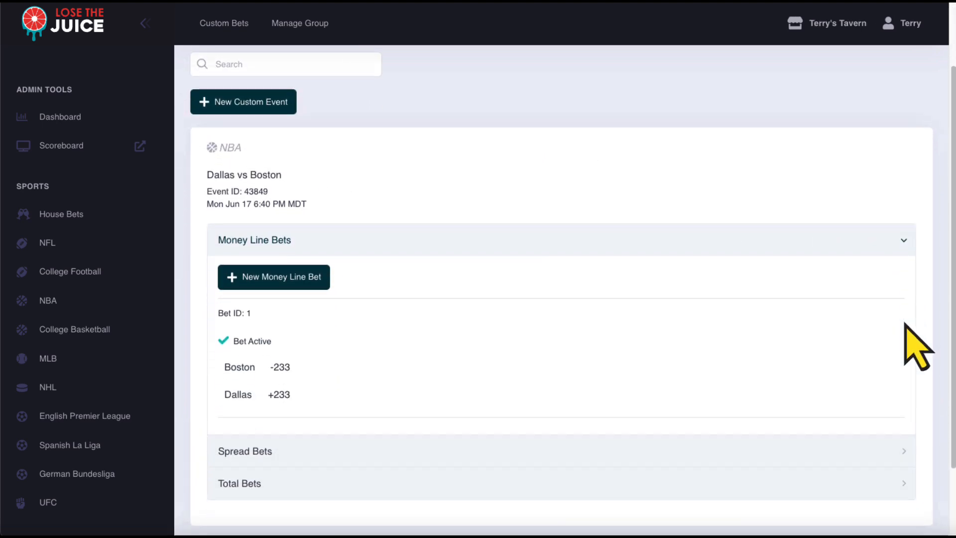
scroll(906, 339, "down", 2)
left_click(905, 362)
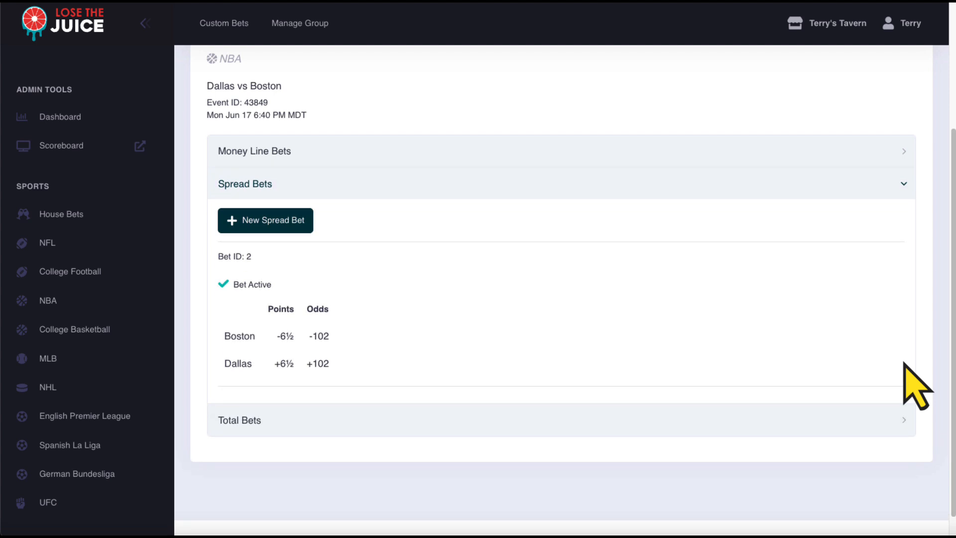
left_click(900, 418)
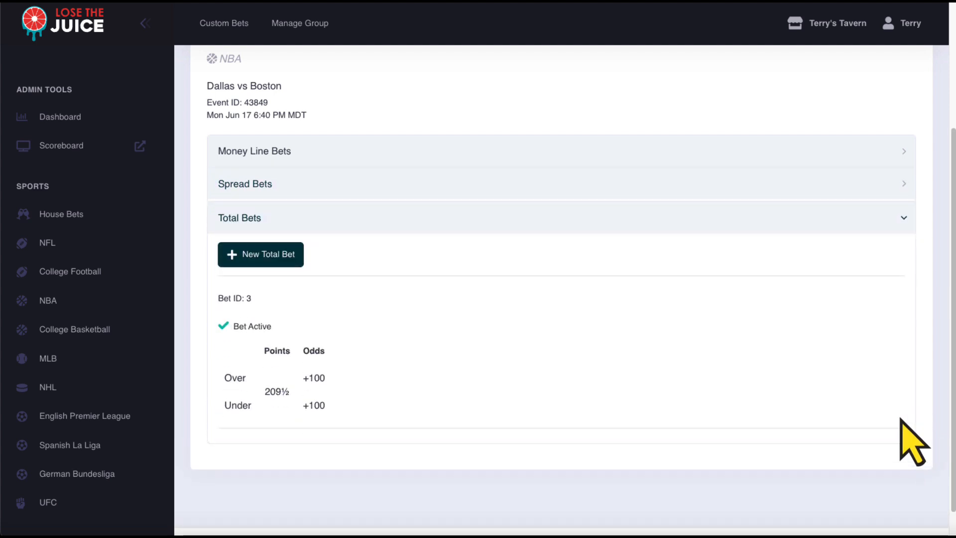
left_click(902, 215)
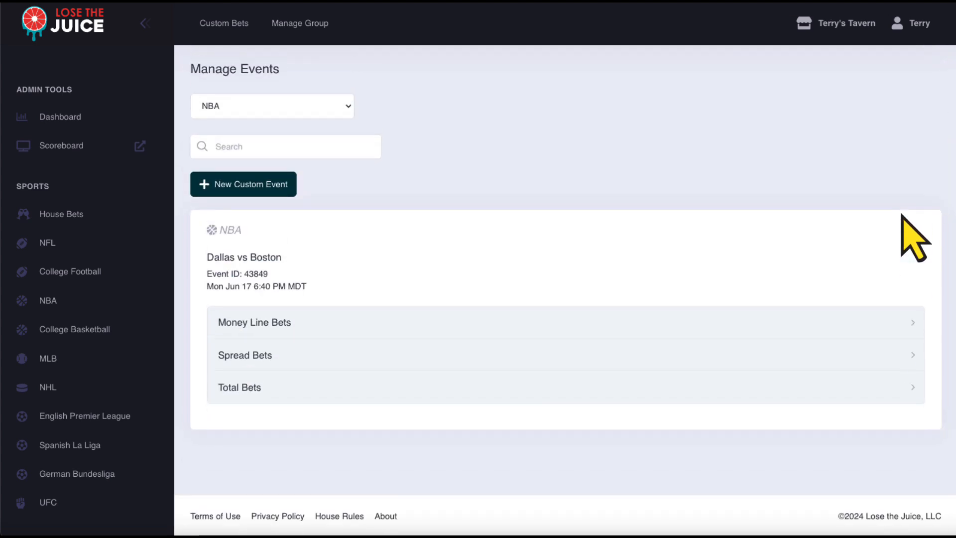
- Start a new money line bet for Dallas vs Boston, review its options and switch it to custom sides
left_click(911, 322)
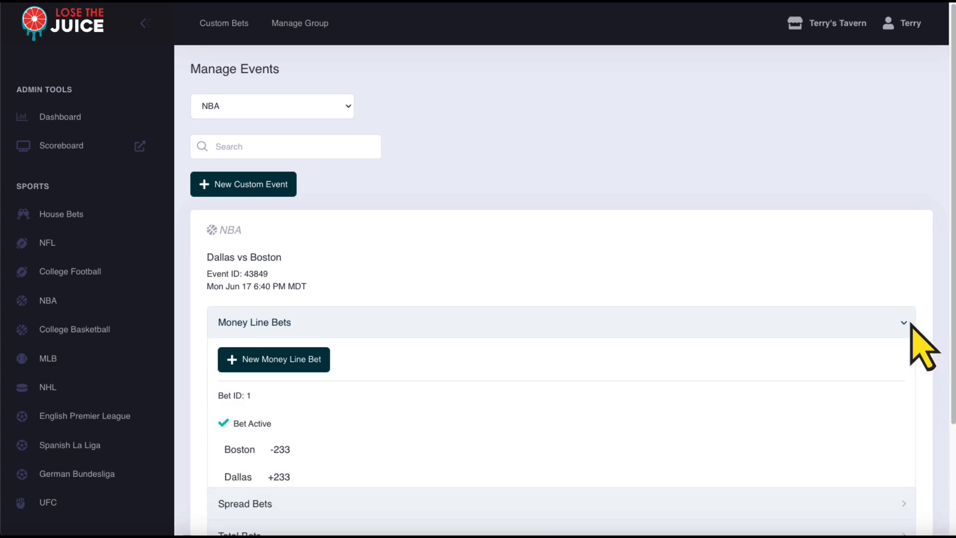
left_click(271, 358)
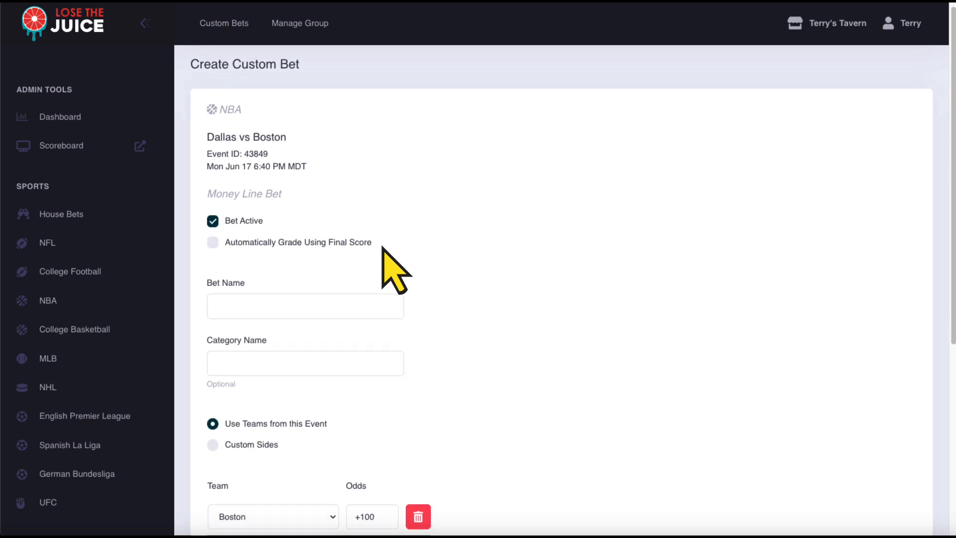
scroll(382, 248, "down", 6)
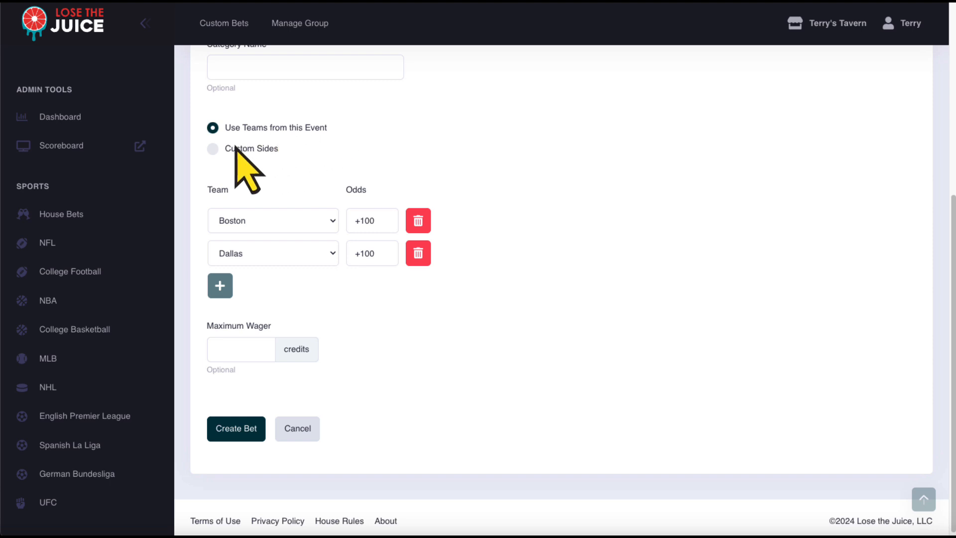
left_click(213, 149)
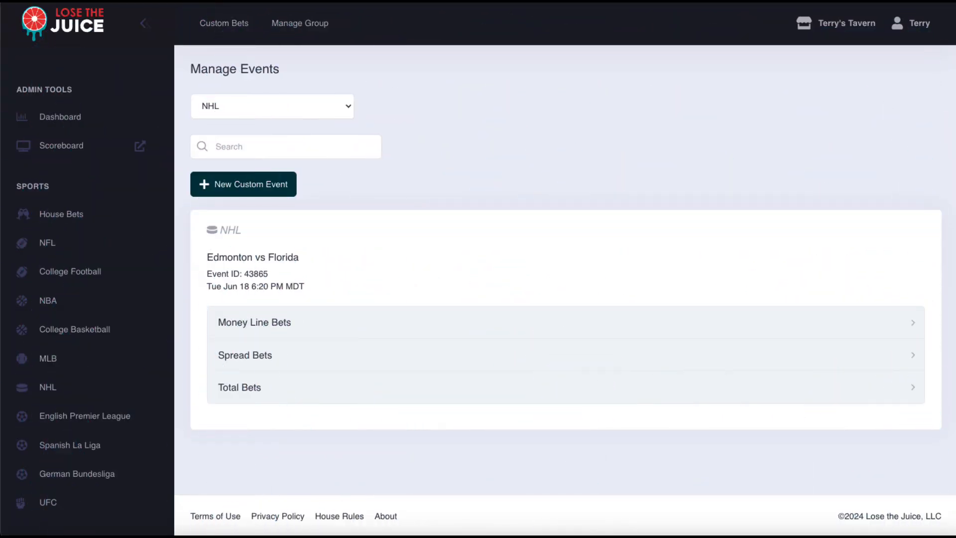
- Create a money line bet for Edmonton vs Florida named First Goal Scored in the category Terrys Tavern Props
left_click(911, 323)
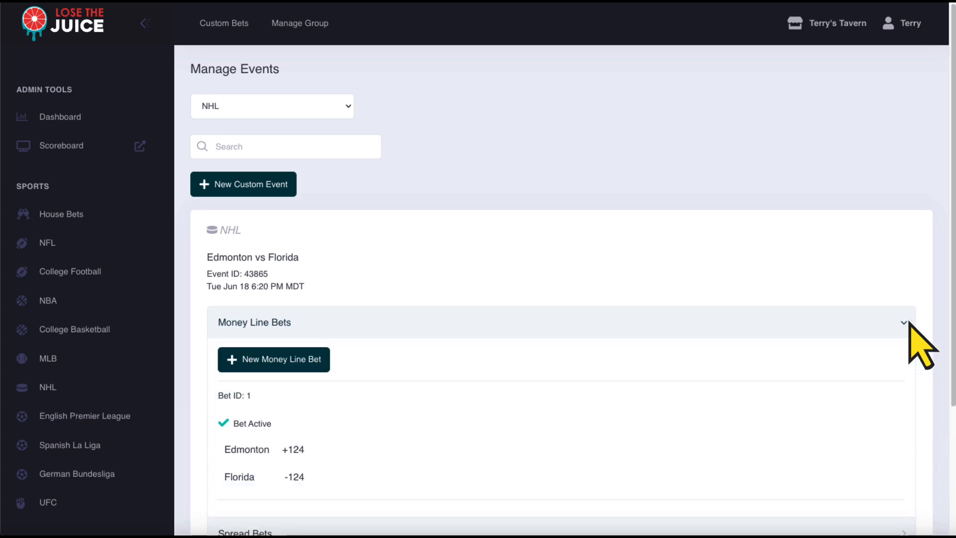
left_click(279, 360)
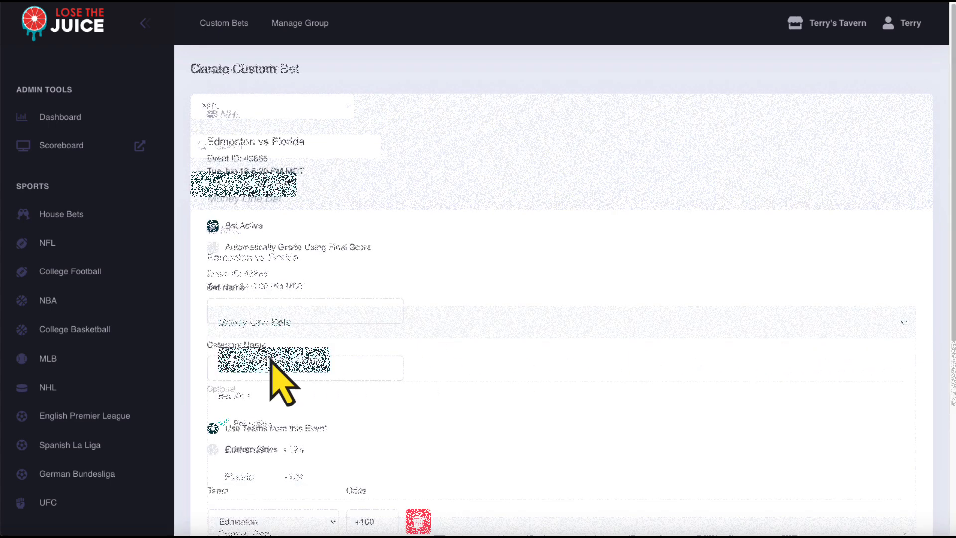
left_click(343, 311)
type("First Go")
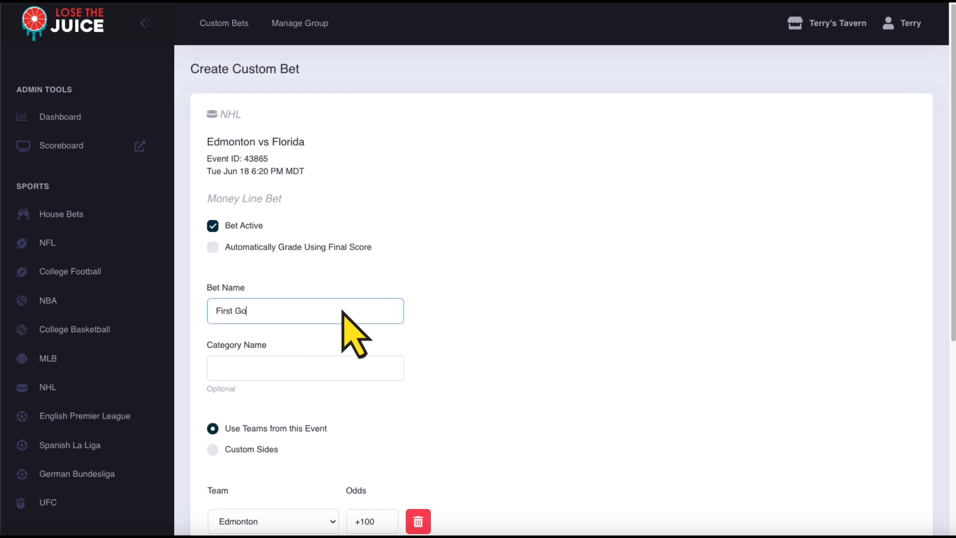
type("al Scored")
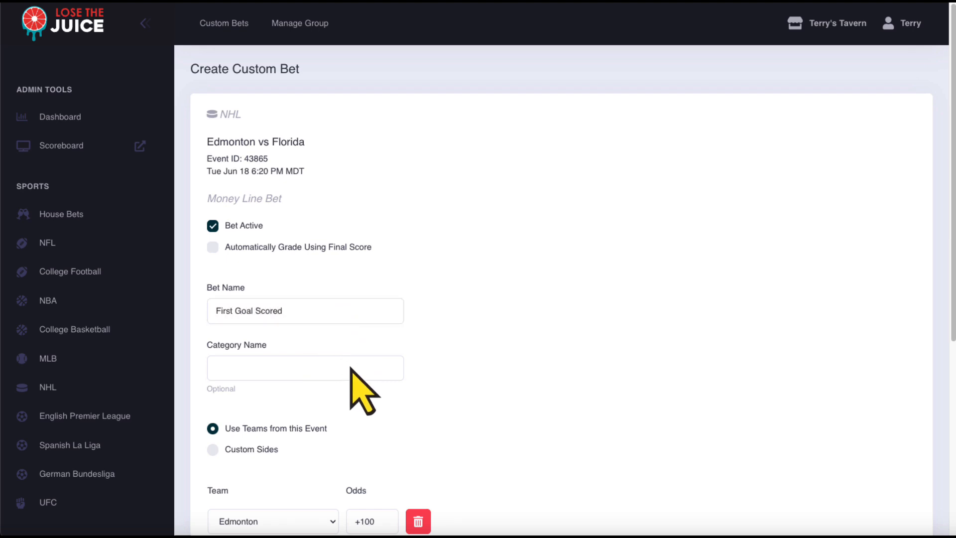
left_click(351, 368)
type("Terrys Tavern Props")
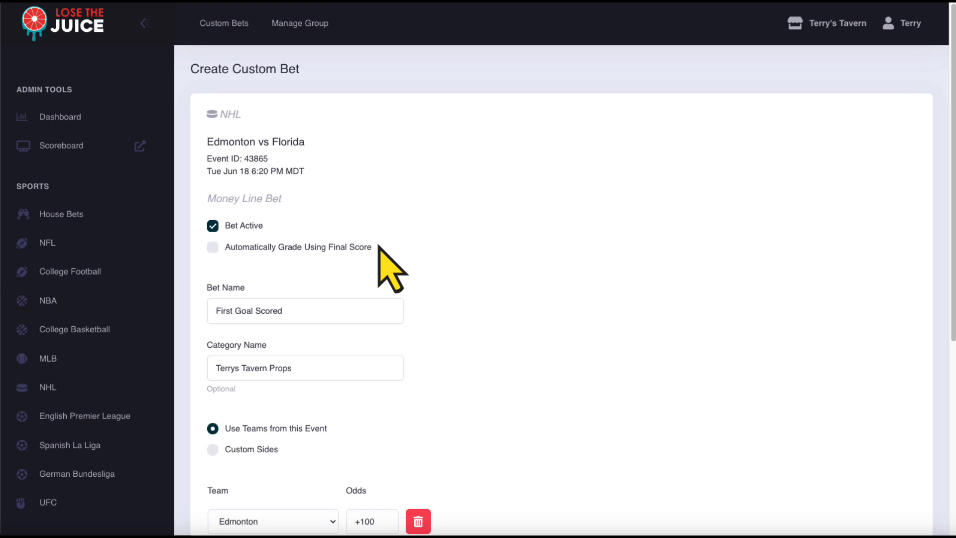
scroll(378, 246, "down", 4)
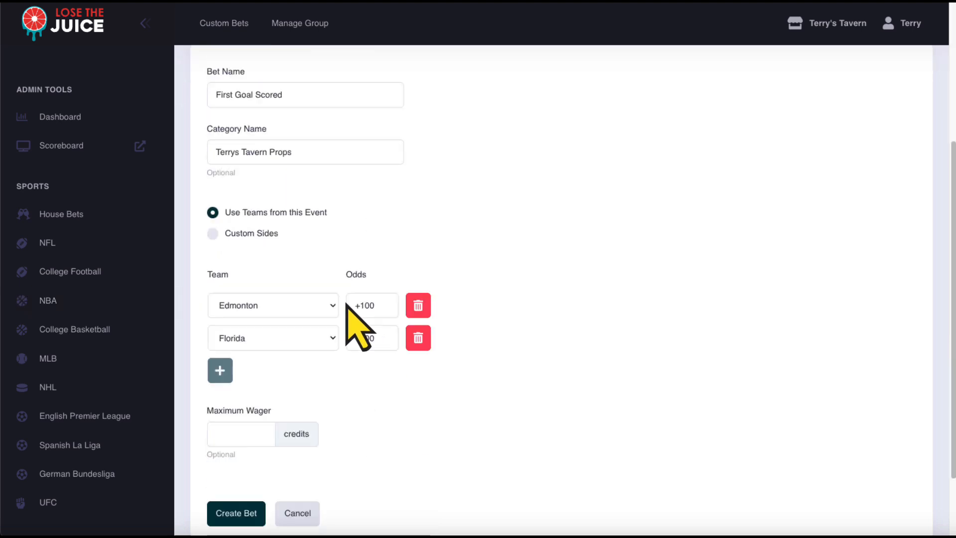
left_click(234, 513)
- Filter the events list to NHL and review the money line bets for Edmonton vs Florida
left_click(343, 169)
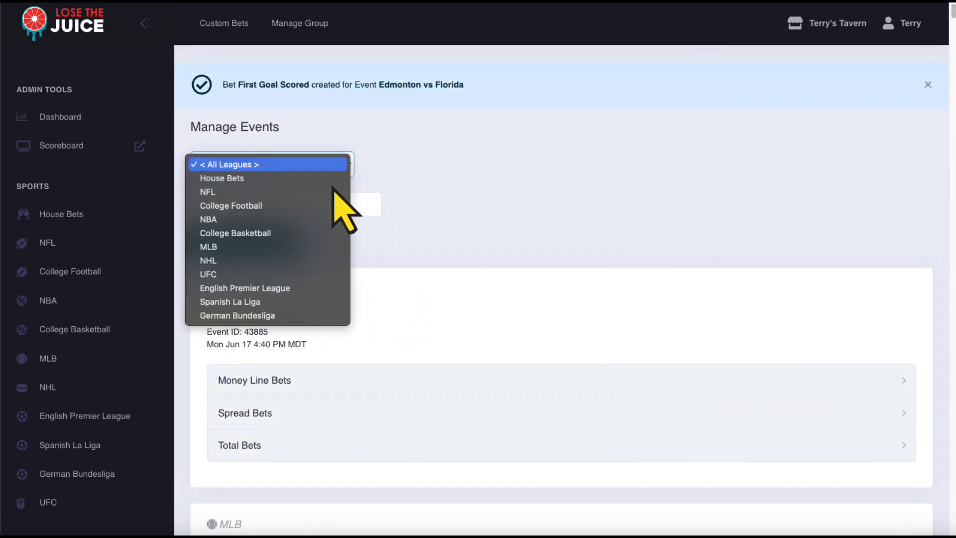
left_click(300, 260)
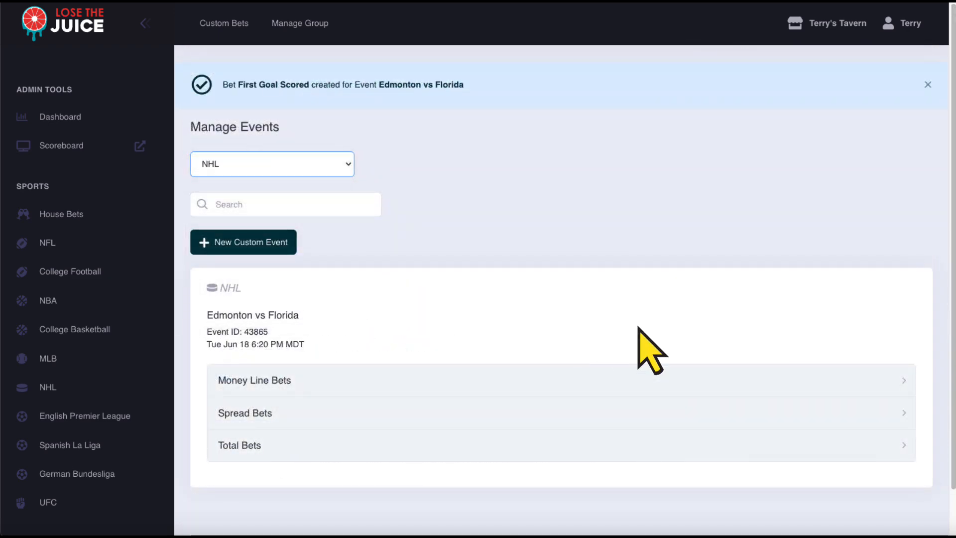
left_click(901, 380)
scroll(498, 423, "down", 5)
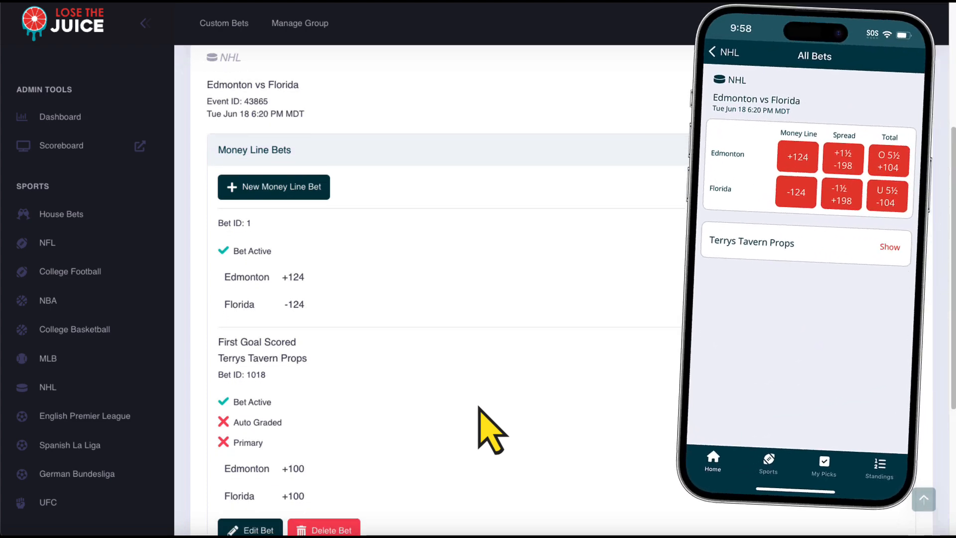
scroll(491, 428, "down", 1)
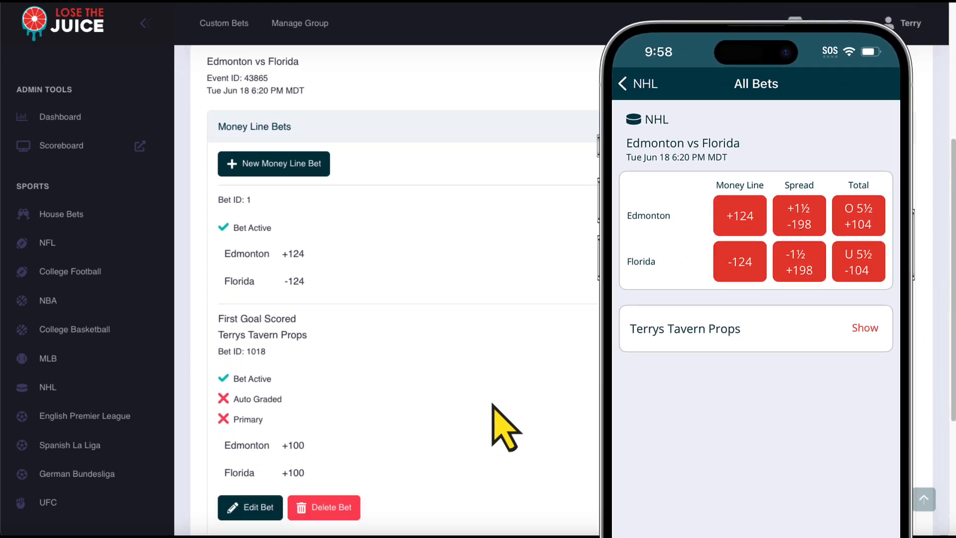
- Start a new money line bet for Edmonton vs Florida named "Will there be a shorthanded goal?" in the category Terrys Tavern Props
left_click(865, 328)
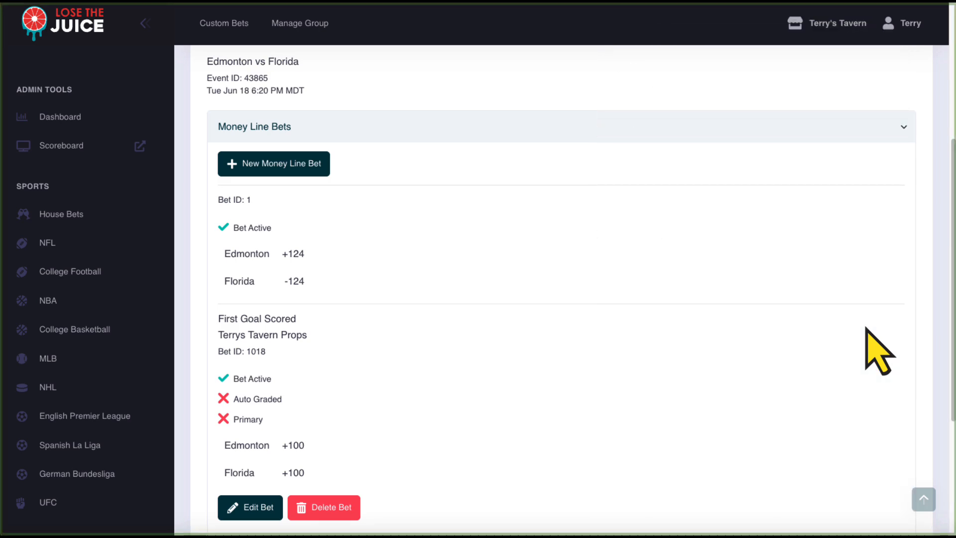
left_click(272, 162)
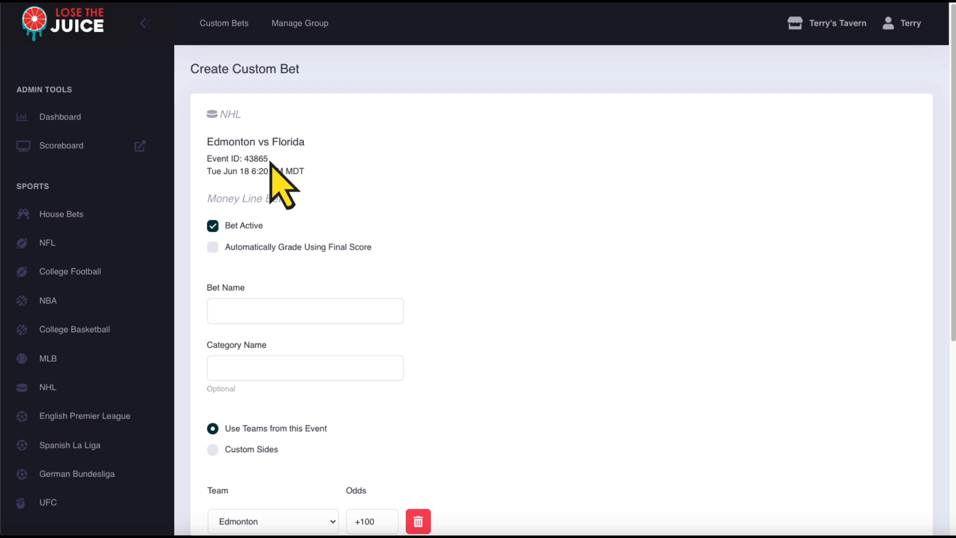
left_click(338, 305)
type("W")
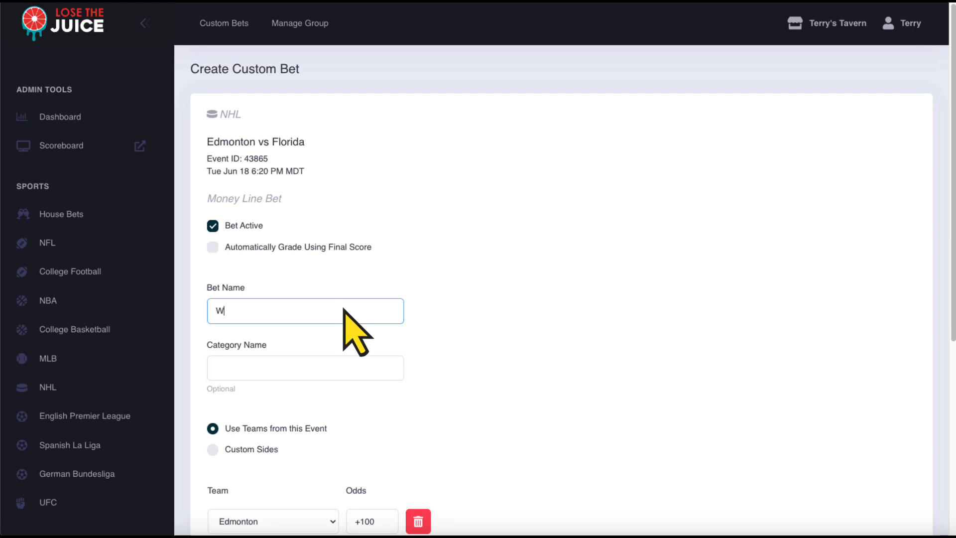
type("ill there be a shorthanded goal?")
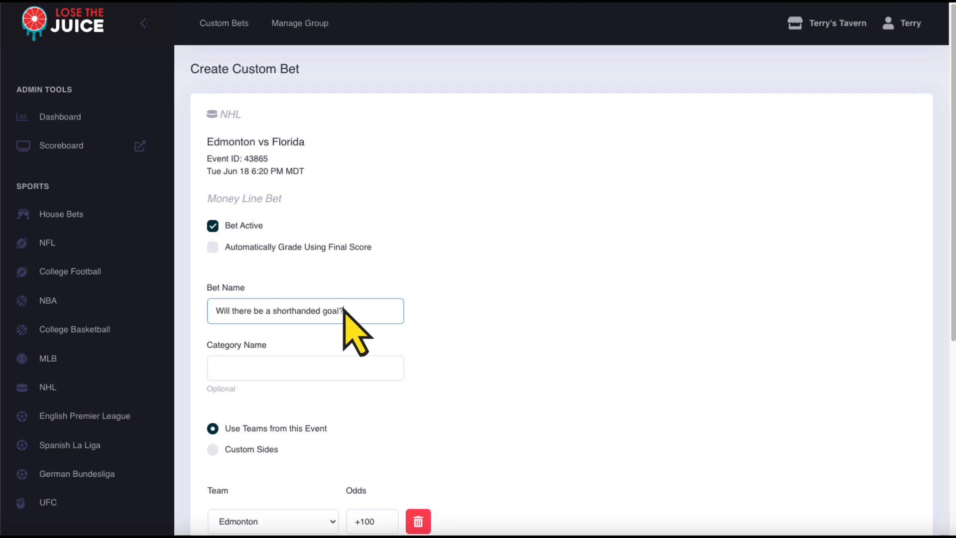
left_click(347, 365)
type("Terrys Tavern Props")
key("Tab")
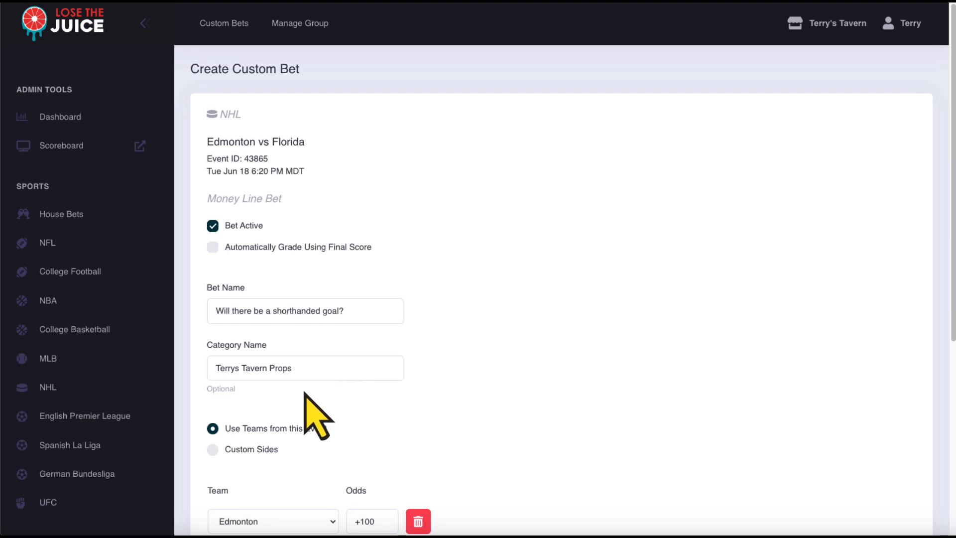
- Switch the shorthanded goal bet to custom sides and name the two sides Yes and No
left_click(213, 449)
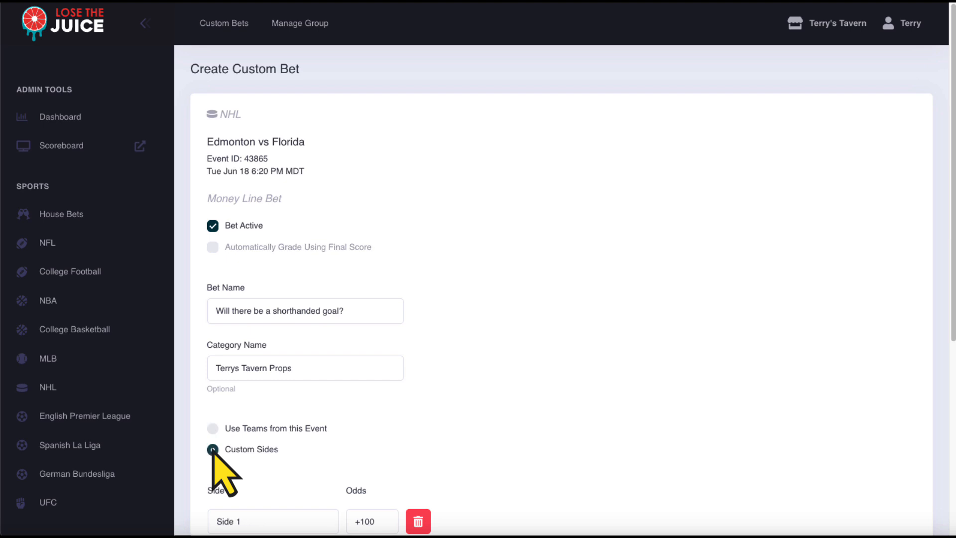
scroll(222, 456, "down", 4)
left_click(282, 335)
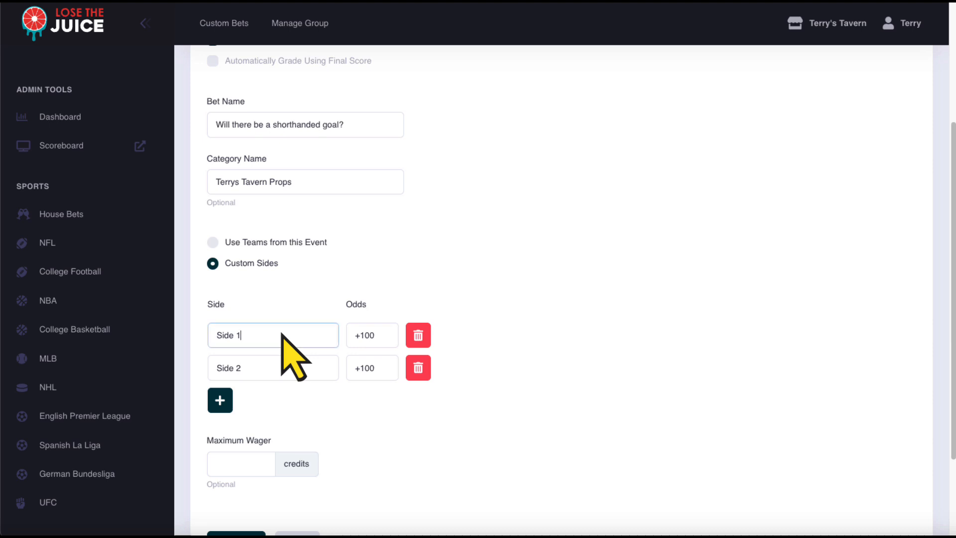
key("ctrl+a")
type("Yes")
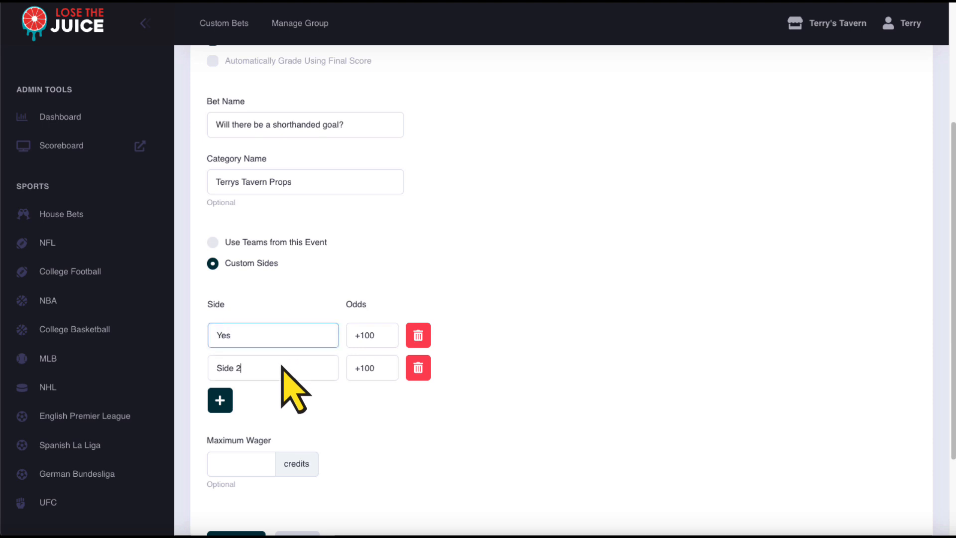
left_click(282, 368)
key("ctrl+a")
key("BackSpace")
type("No")
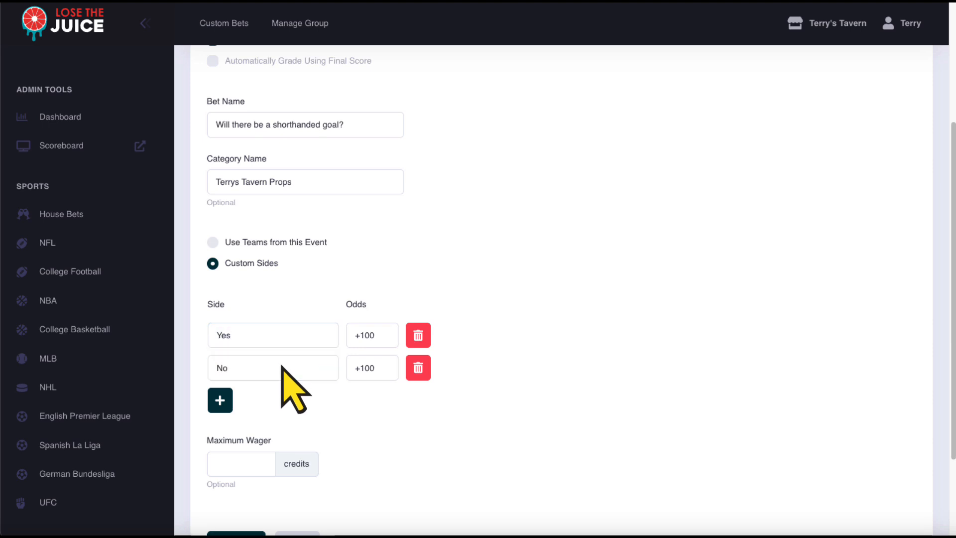
- Set the odds to +300 for Yes and -300 for No, and create the shorthanded goal bet
left_click(385, 340)
key("ctrl+a")
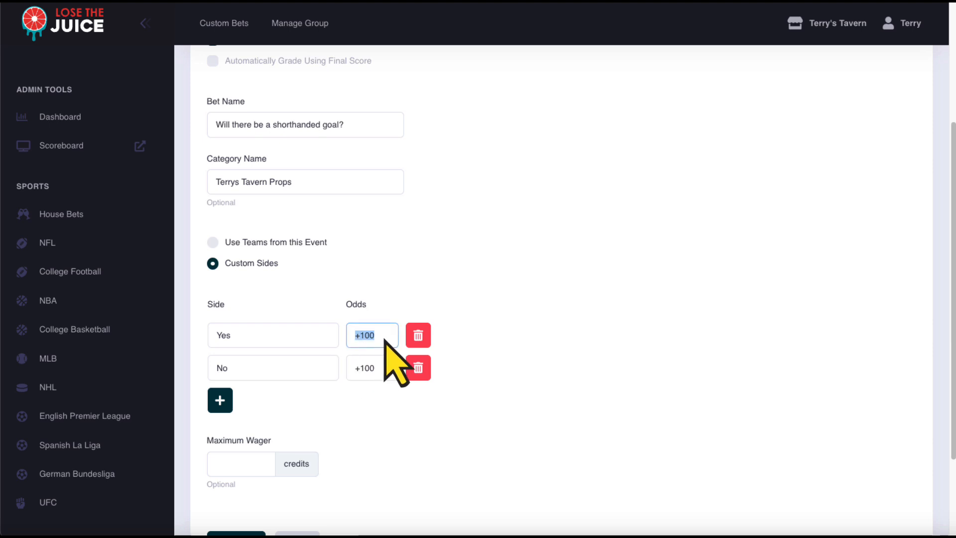
type("+300")
double_click(386, 368)
key("ctrl+a")
type("-300")
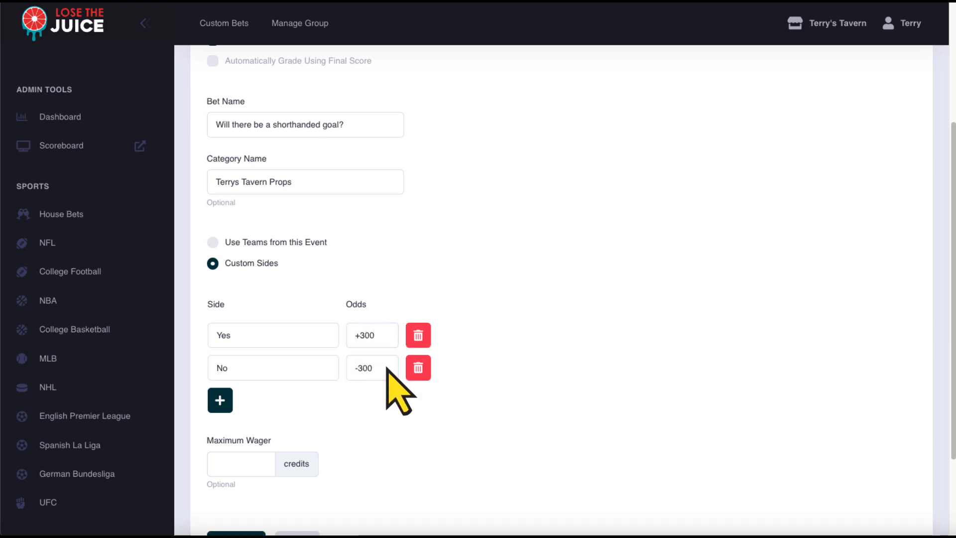
scroll(387, 369, "up", 1)
scroll(387, 369, "up", 3)
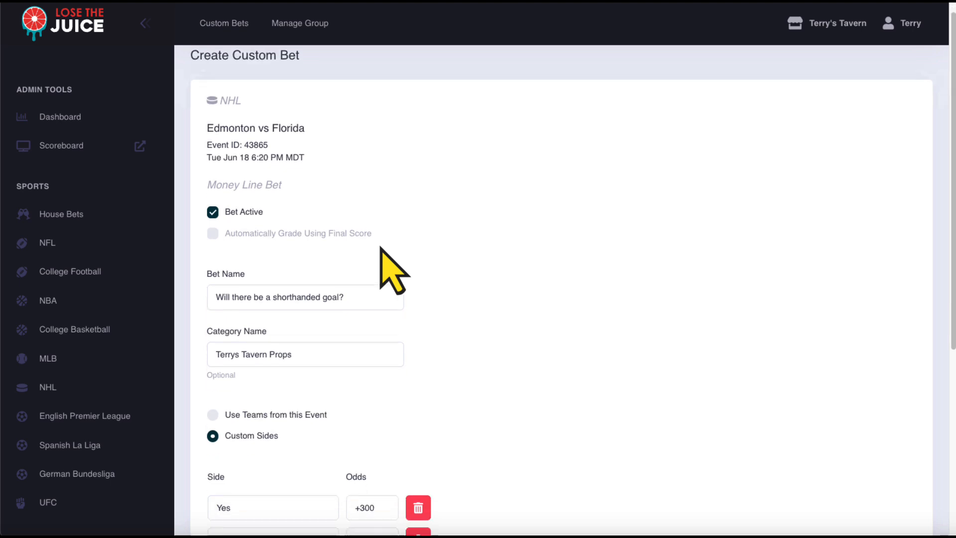
scroll(394, 269, "down", 5)
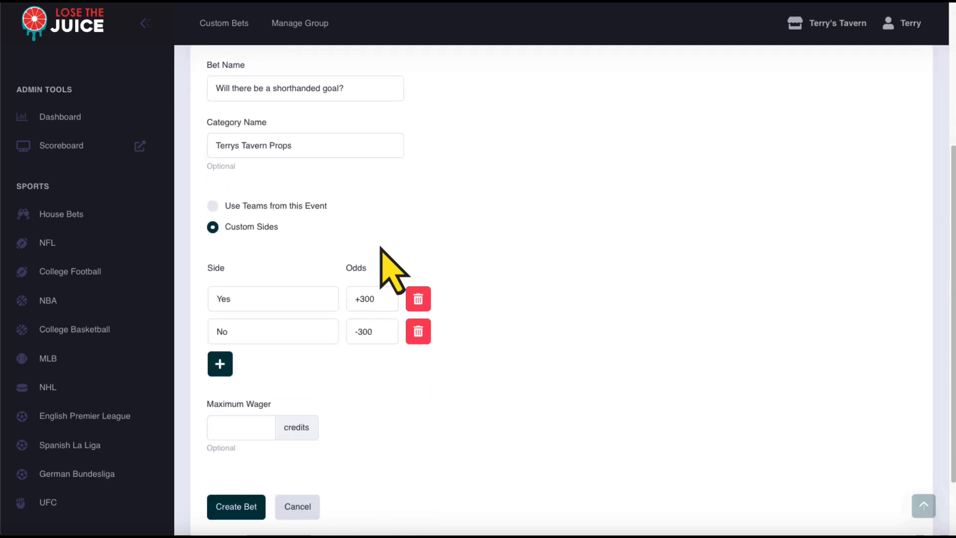
left_click(236, 508)
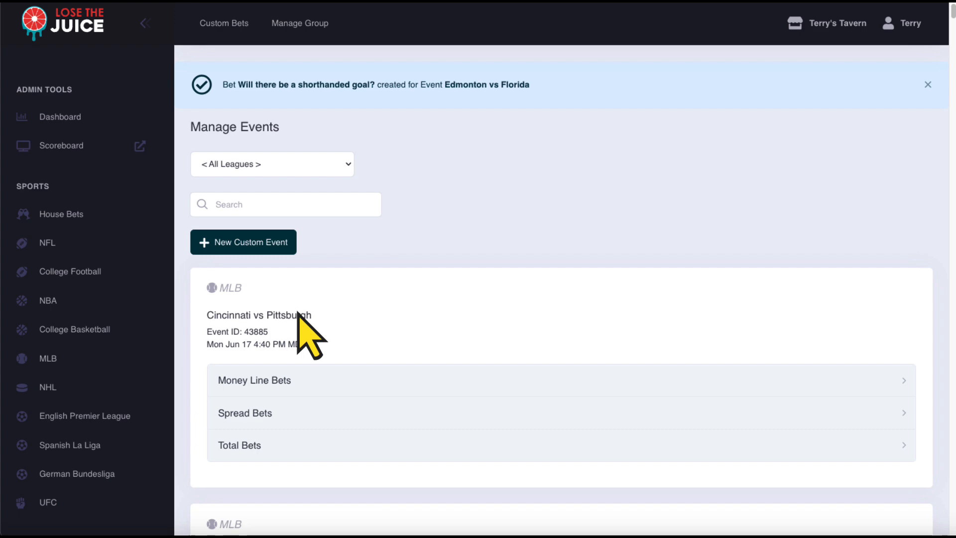
- Filter the managed events to NHL and open the money line bets for Edmonton vs Florida
left_click(347, 166)
left_click(293, 260)
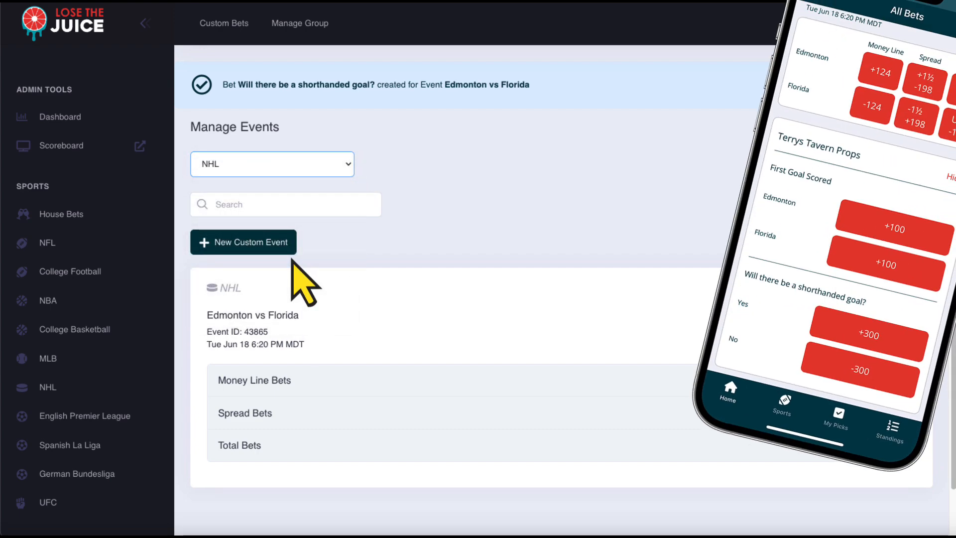
left_click(904, 380)
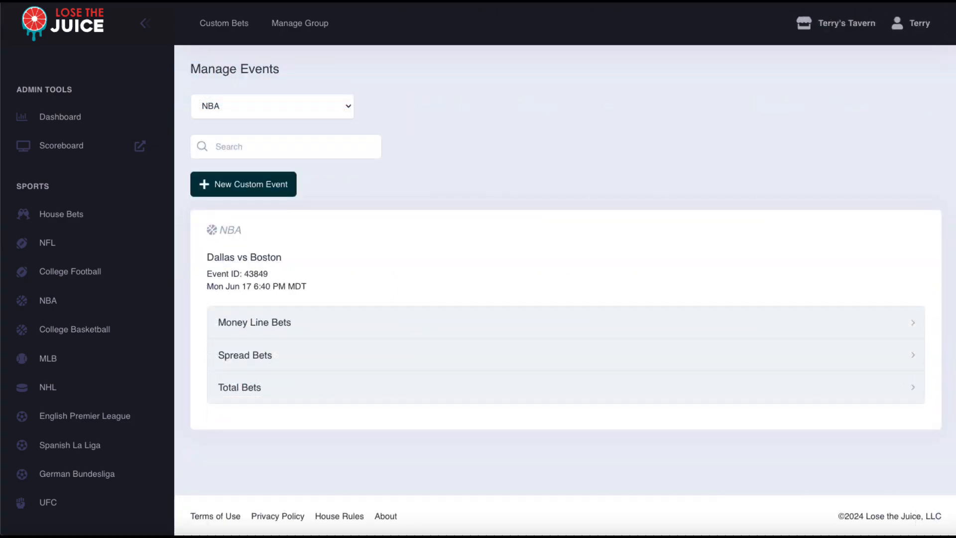
- Start a new spread bet for the NBA game Dallas vs Boston named Boston Big Win in the category Terrys Tavern Alternates
left_click(912, 355)
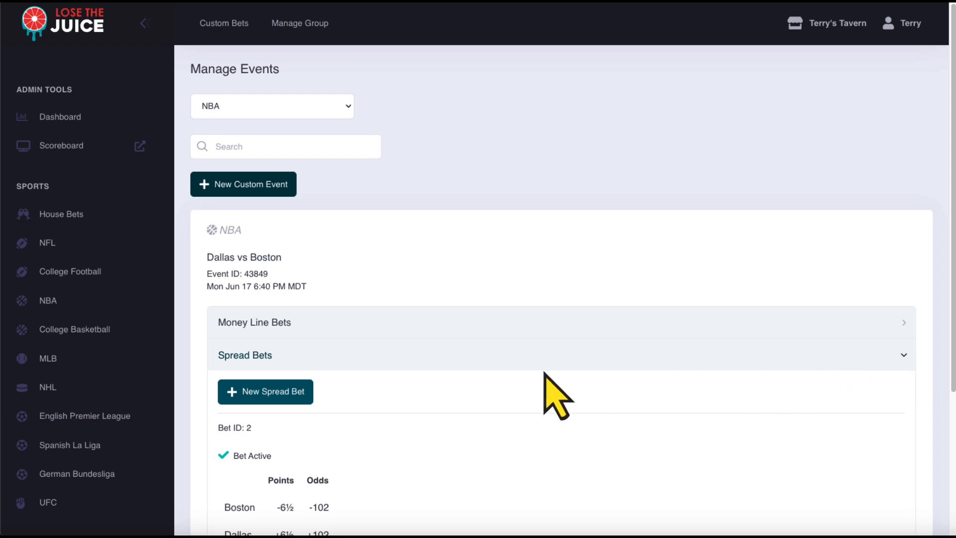
left_click(261, 391)
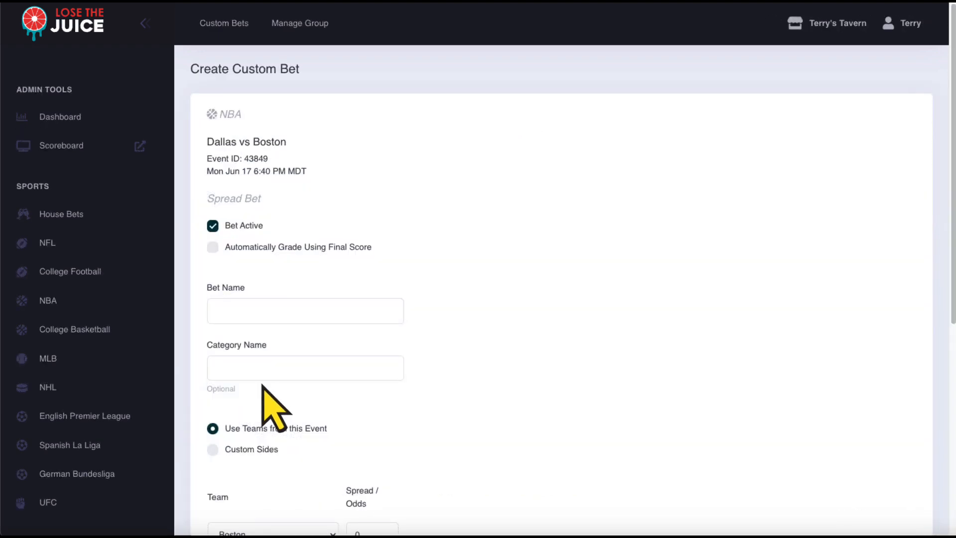
left_click(341, 313)
type("Boston Big Win")
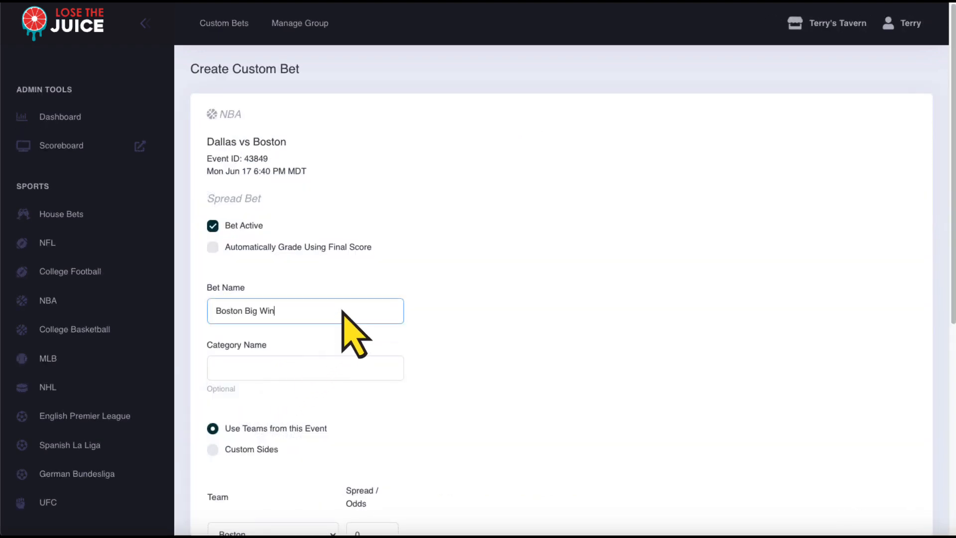
left_click(351, 368)
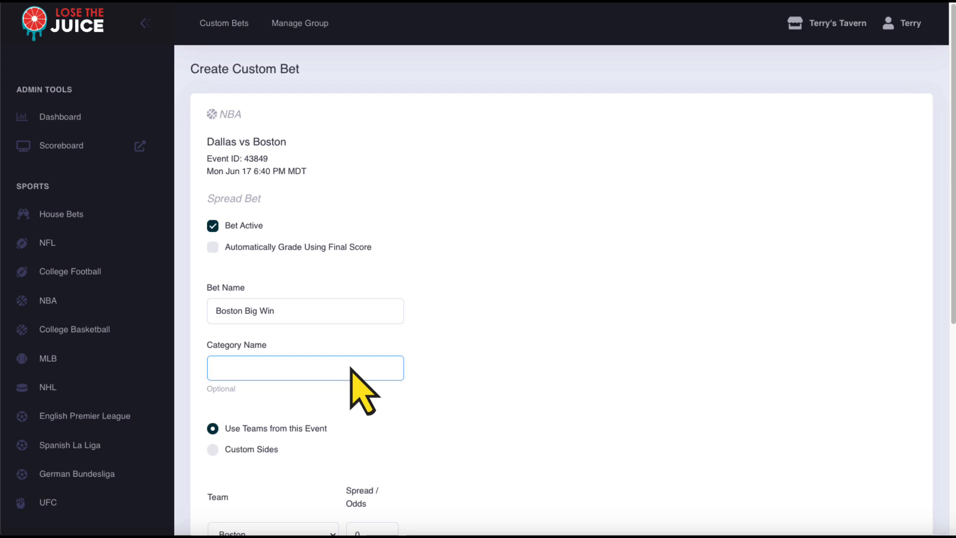
type("Terrys Tavern Alternates")
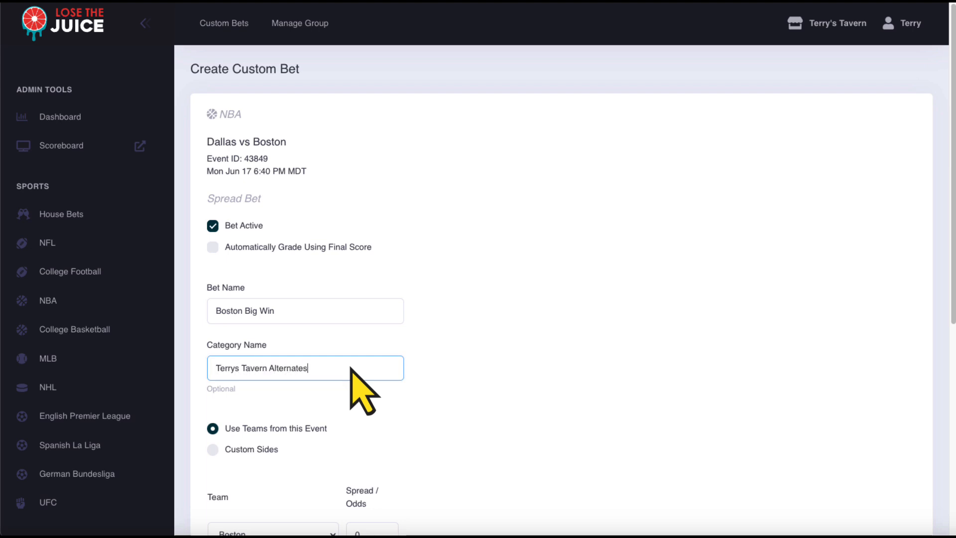
key("Tab")
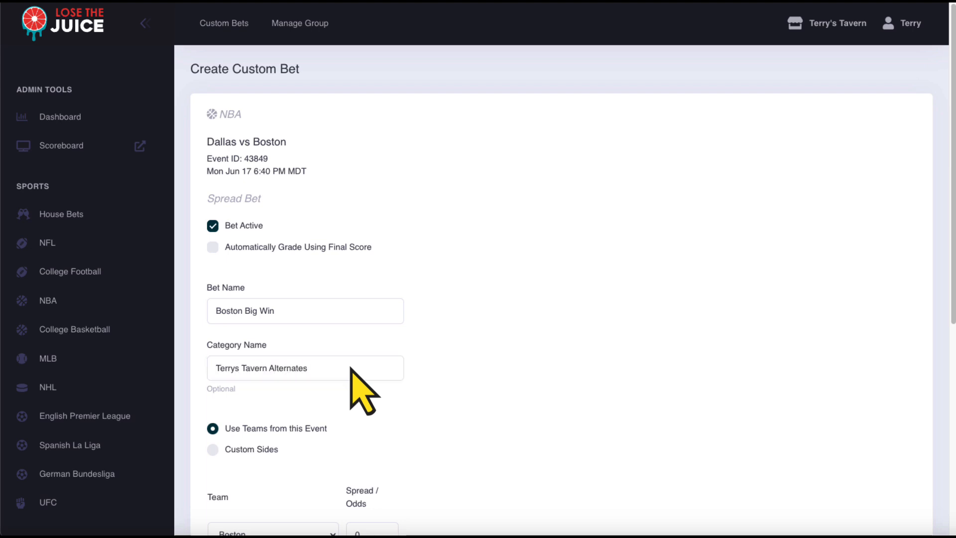
- Set Boston's spread to -20 with odds of +500, and Dallas's odds to -500
scroll(351, 369, "down", 3)
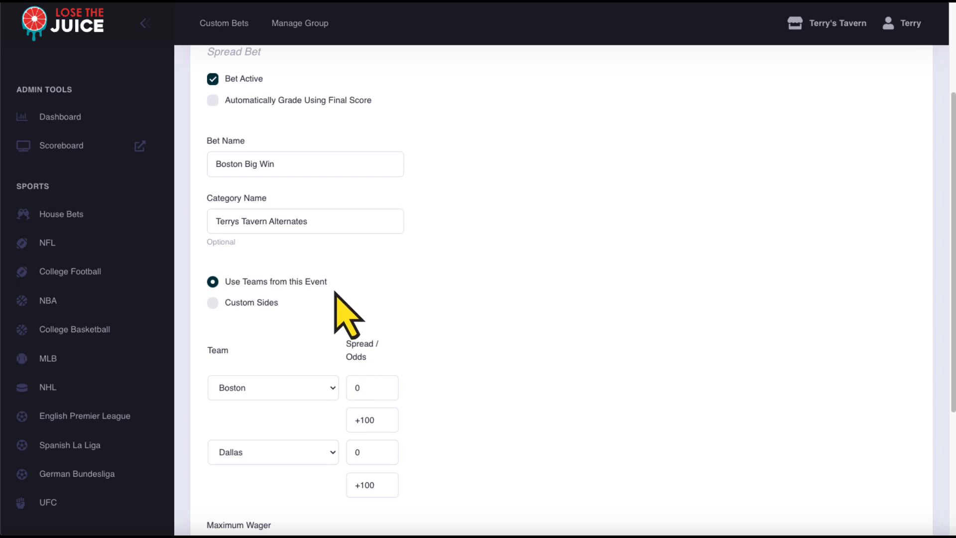
left_click(388, 388)
type("-20")
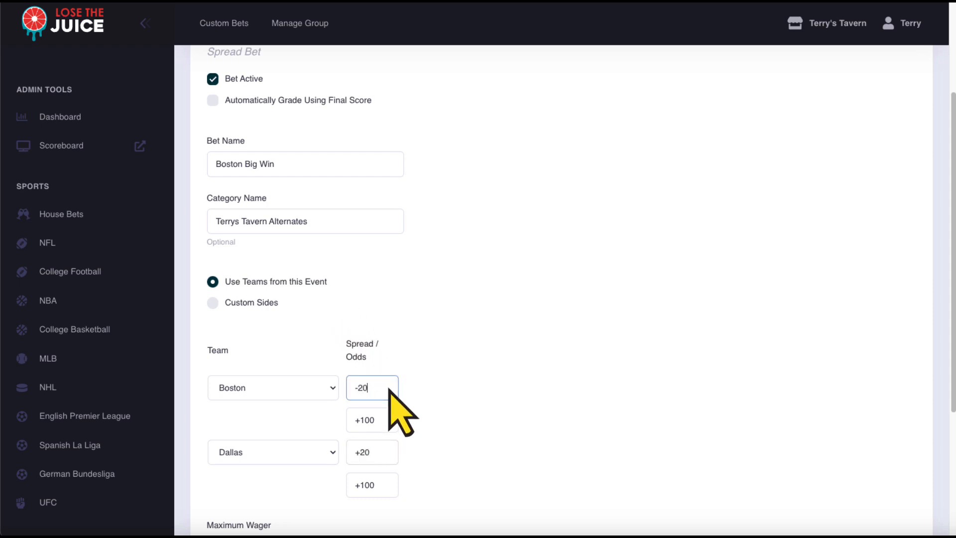
left_click(387, 418)
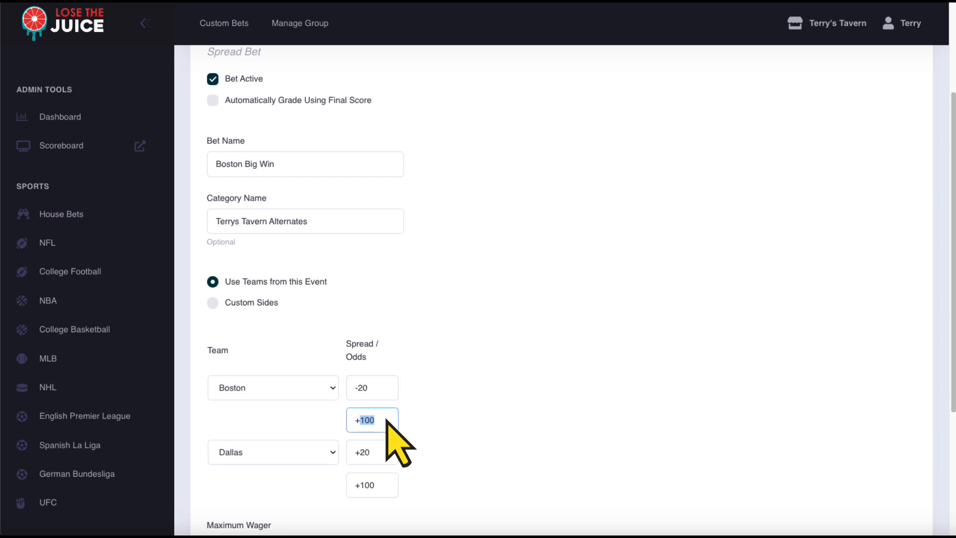
type("+500")
left_click(386, 486)
type("-800")
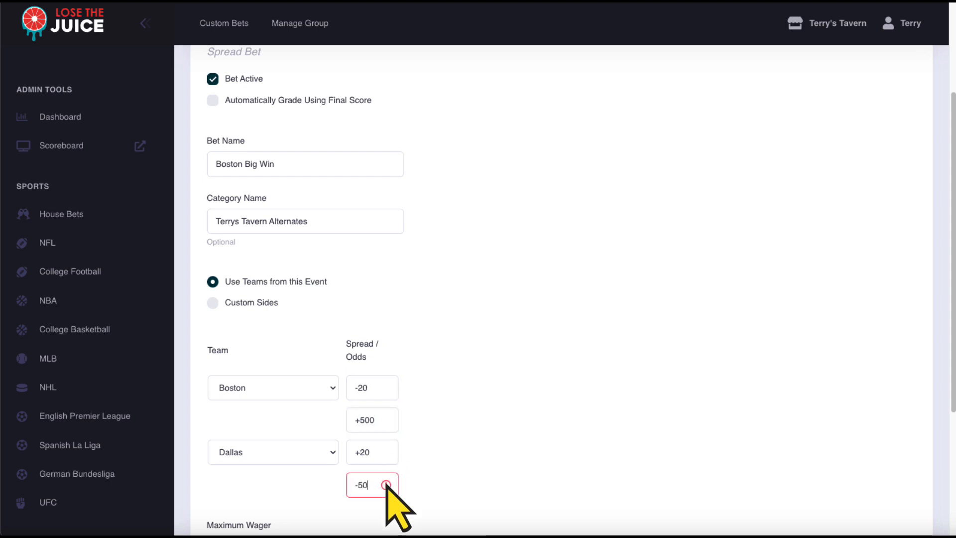
- Enable automatic grading using the final score for the Boston Big Win bet and create it
scroll(387, 487, "up", 2)
scroll(387, 486, "up", 2)
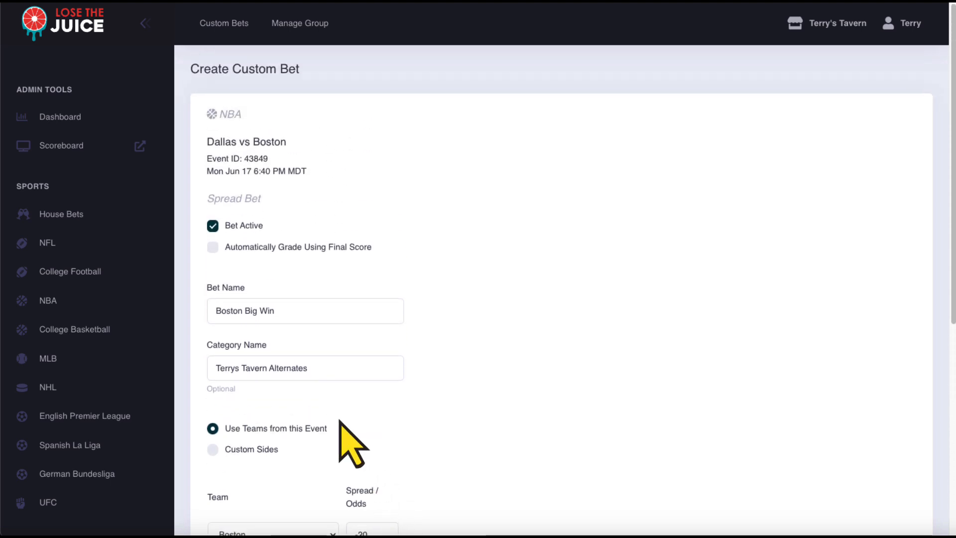
left_click(213, 247)
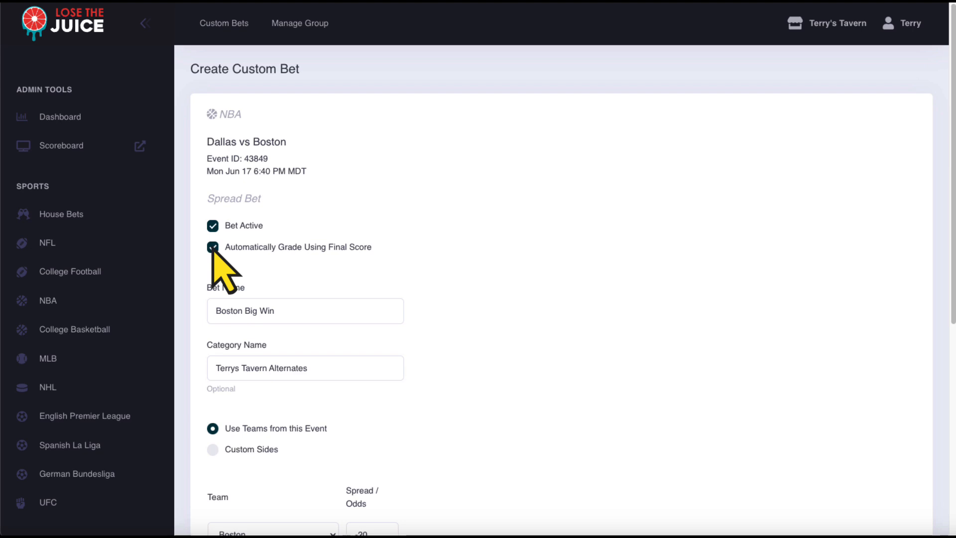
scroll(222, 264, "down", 7)
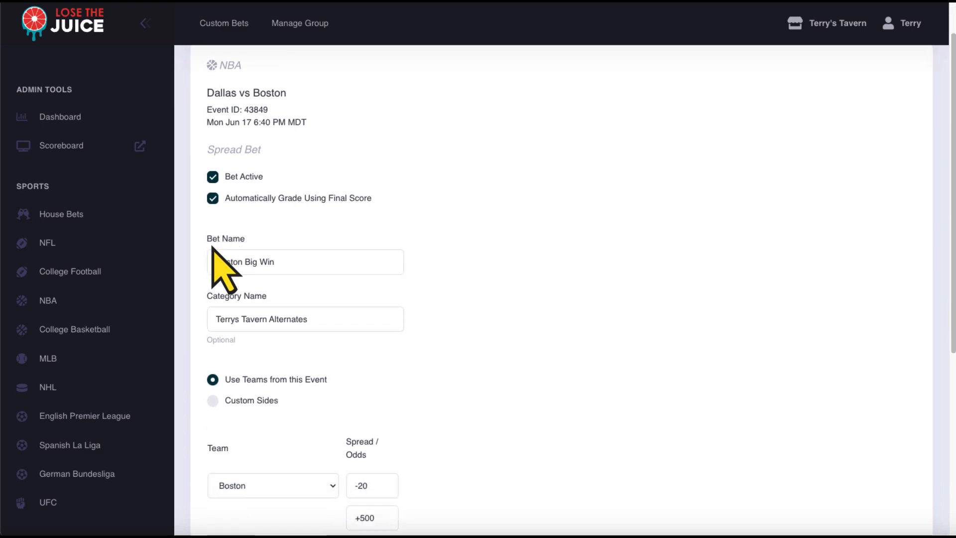
left_click(232, 421)
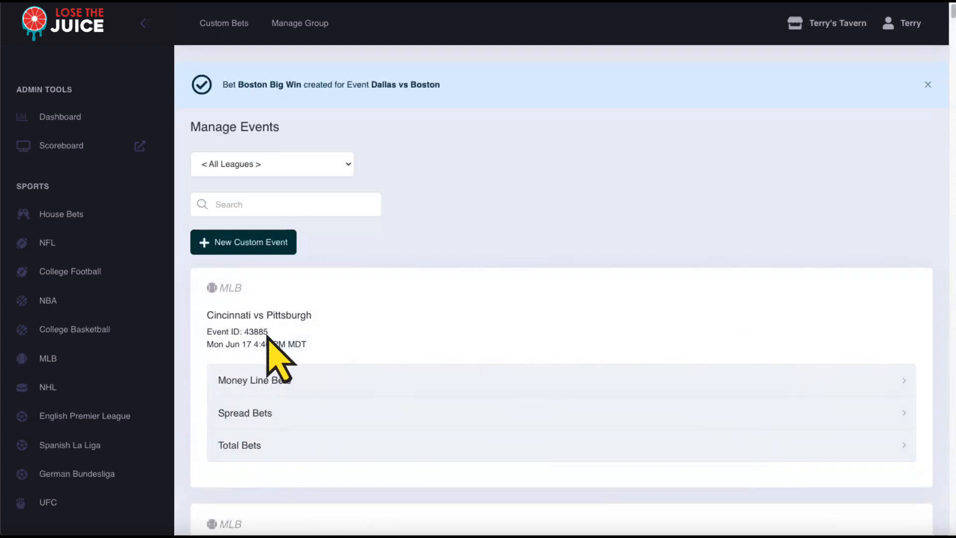
- Filter the managed events to NBA and review the spread bets for Dallas vs Boston
left_click(341, 167)
left_click(296, 242)
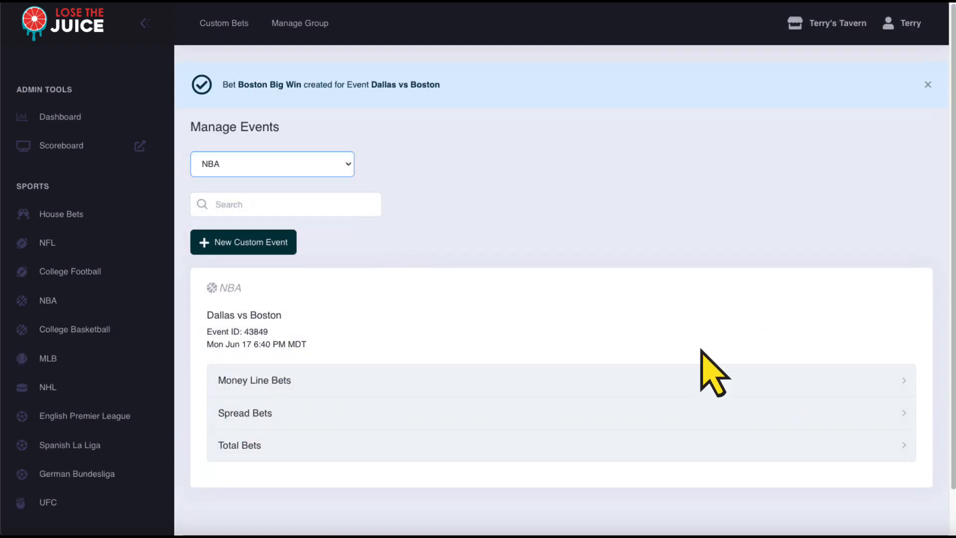
left_click(904, 414)
scroll(821, 465, "down", 7)
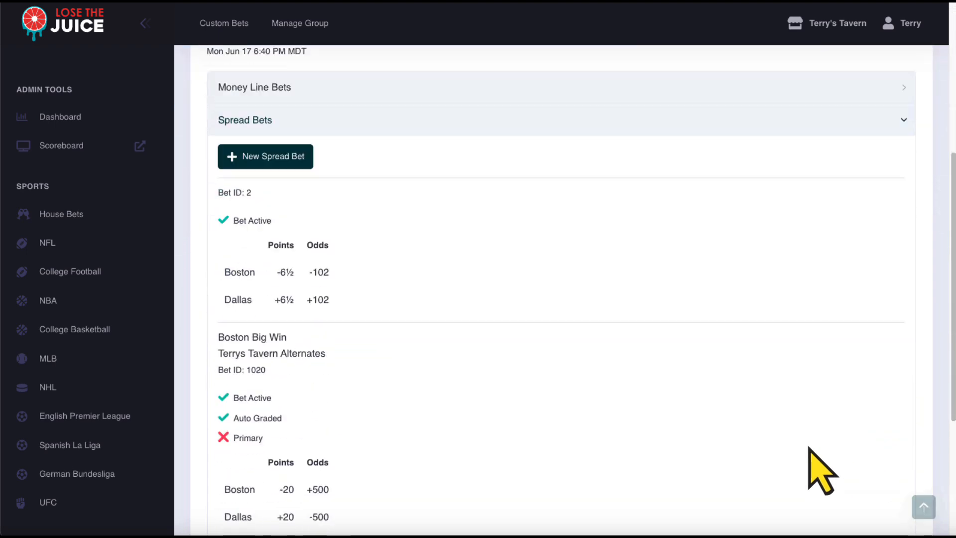